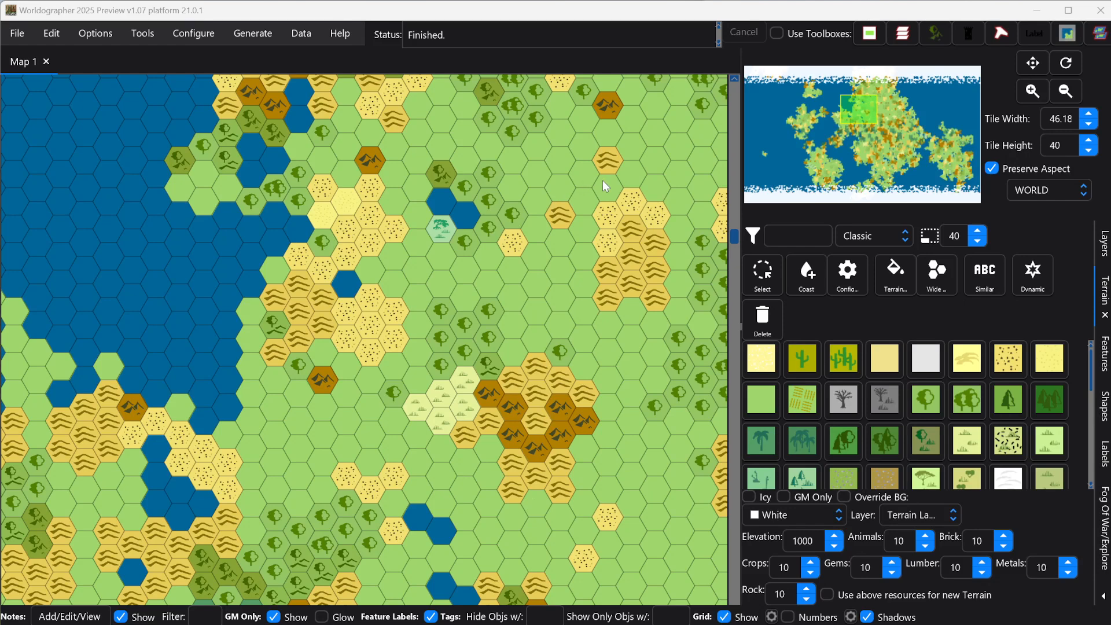
Start adding custom terrain and browse the Assets - 72 DPI (VTT) folder to the forest hex images.
left_click(200, 33)
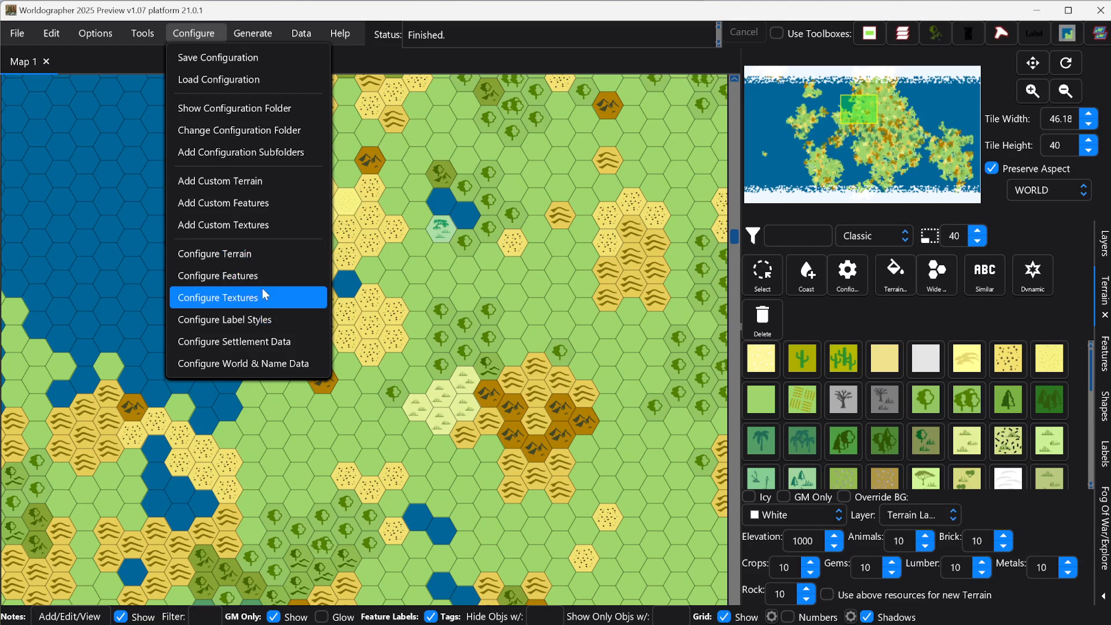
left_click(240, 181)
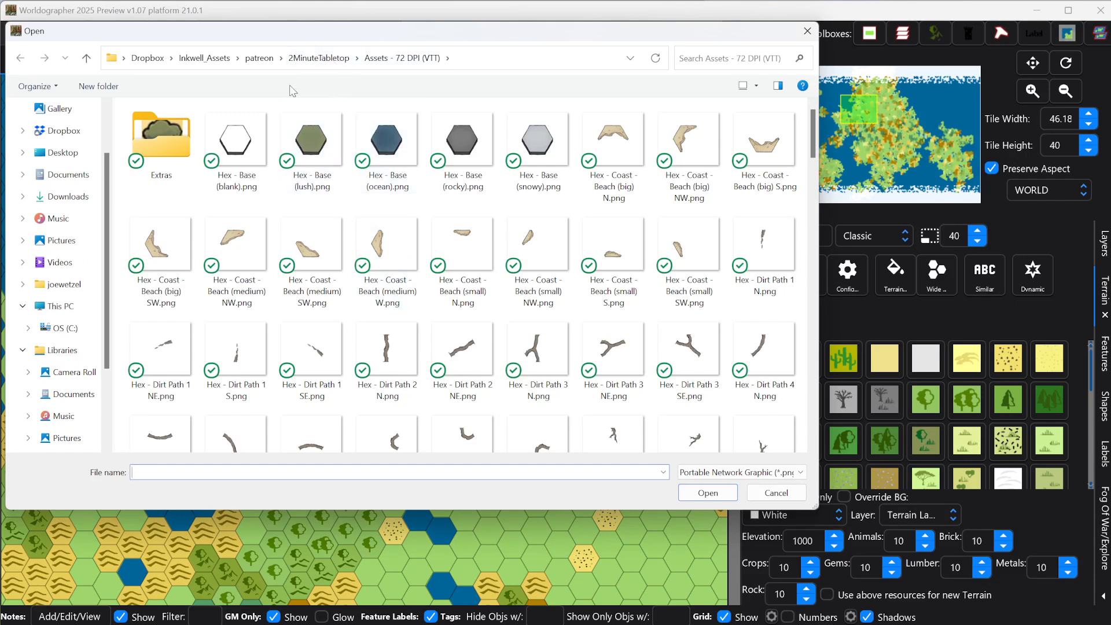
scroll(360, 220, "down", 10)
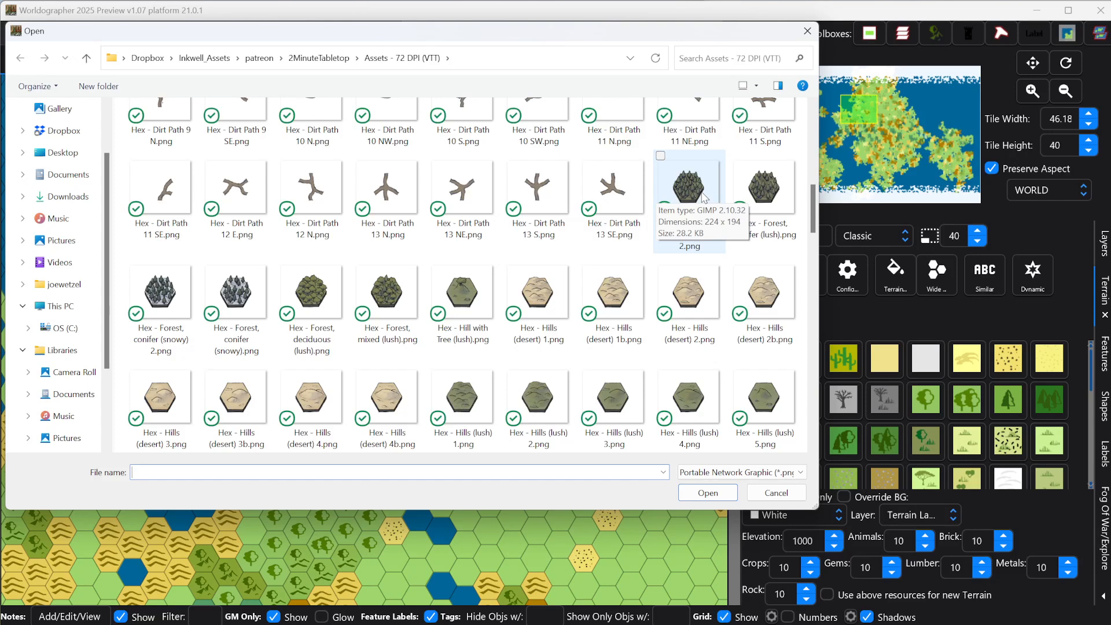
left_click(702, 196)
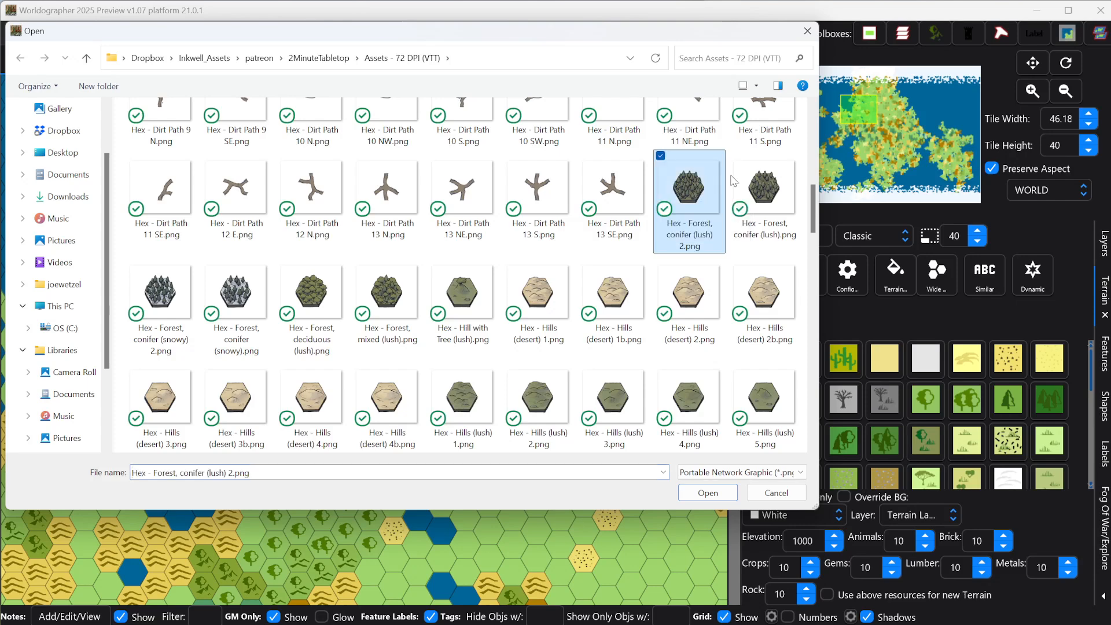
left_click(769, 188, "ctrl")
mouse_move(760, 280)
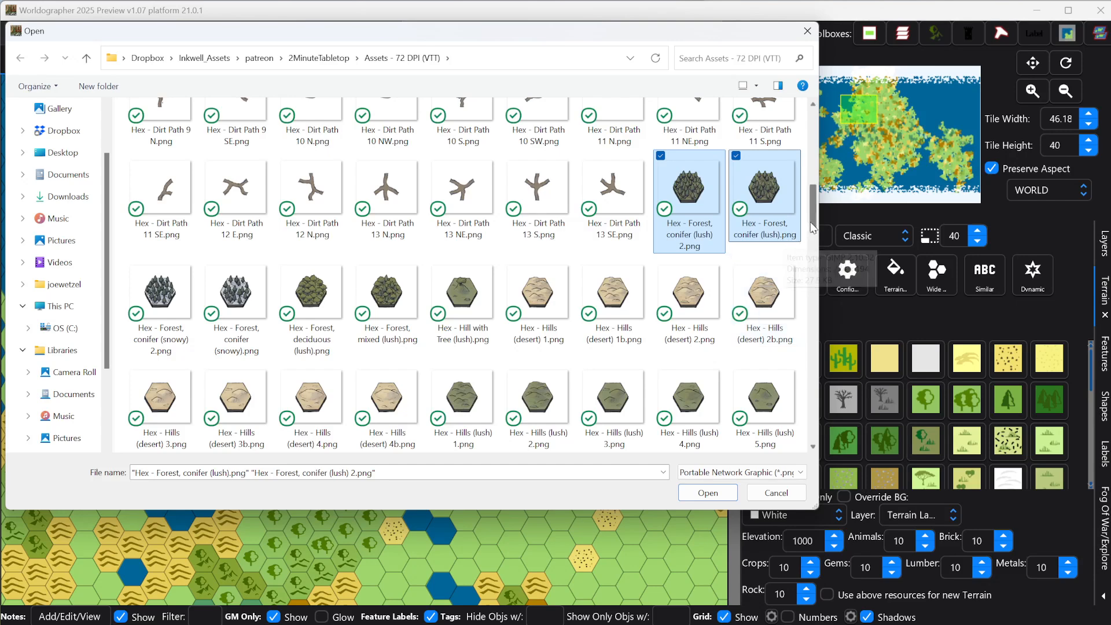
scroll(815, 225, "up", 1)
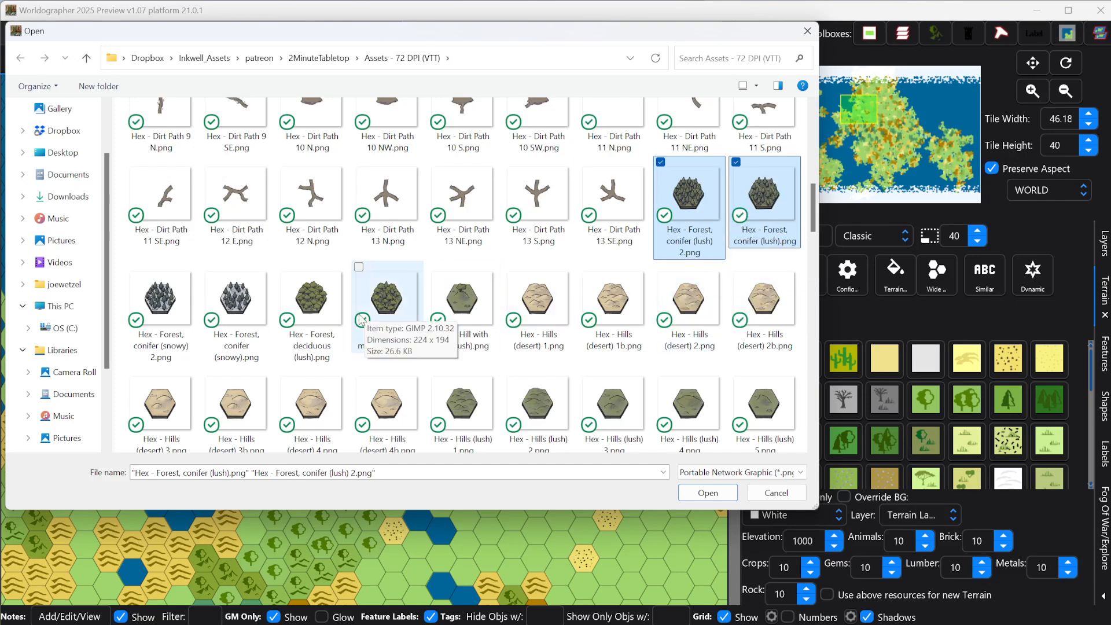
left_click(330, 307, "shift")
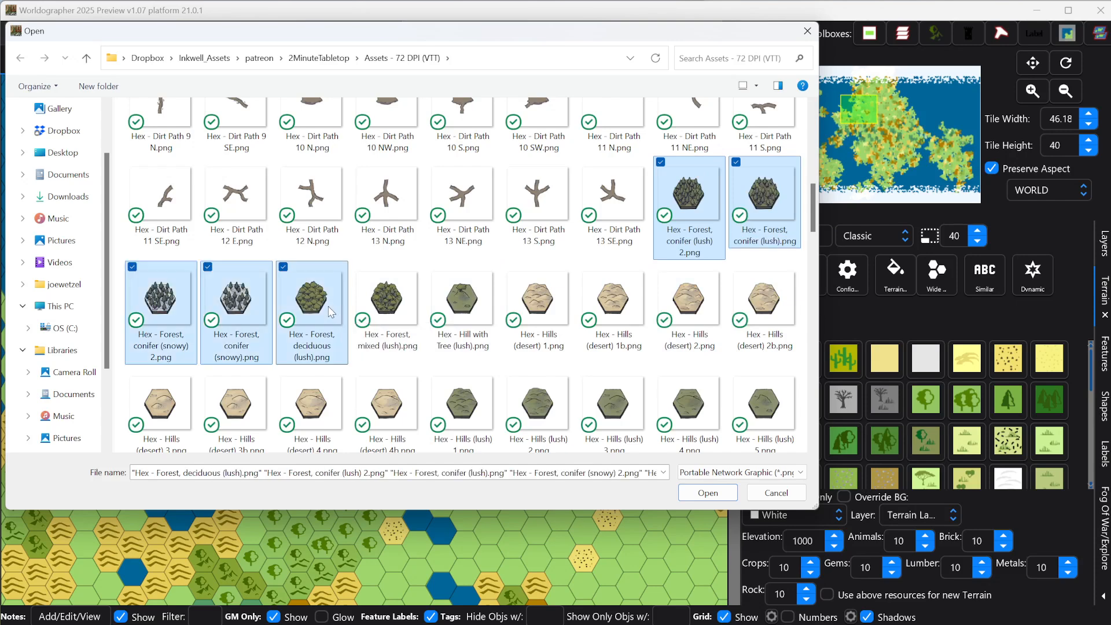
Select the lush forest images: conifer (lush) 2, conifer (lush), deciduous (lush) and mixed (lush).
left_click(692, 211)
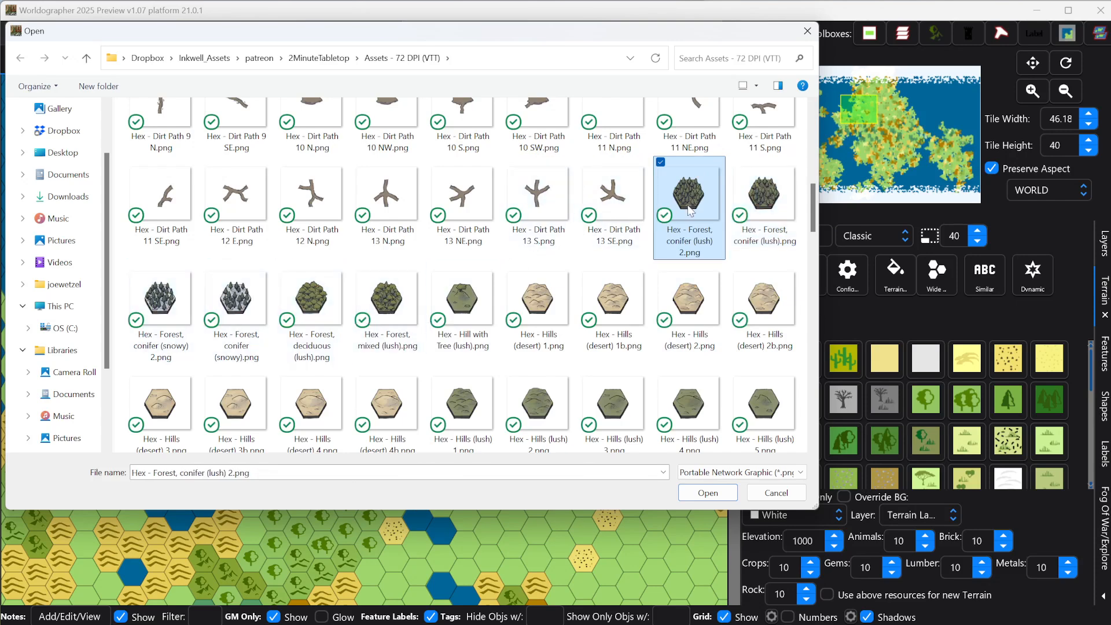
left_click(770, 206, "ctrl")
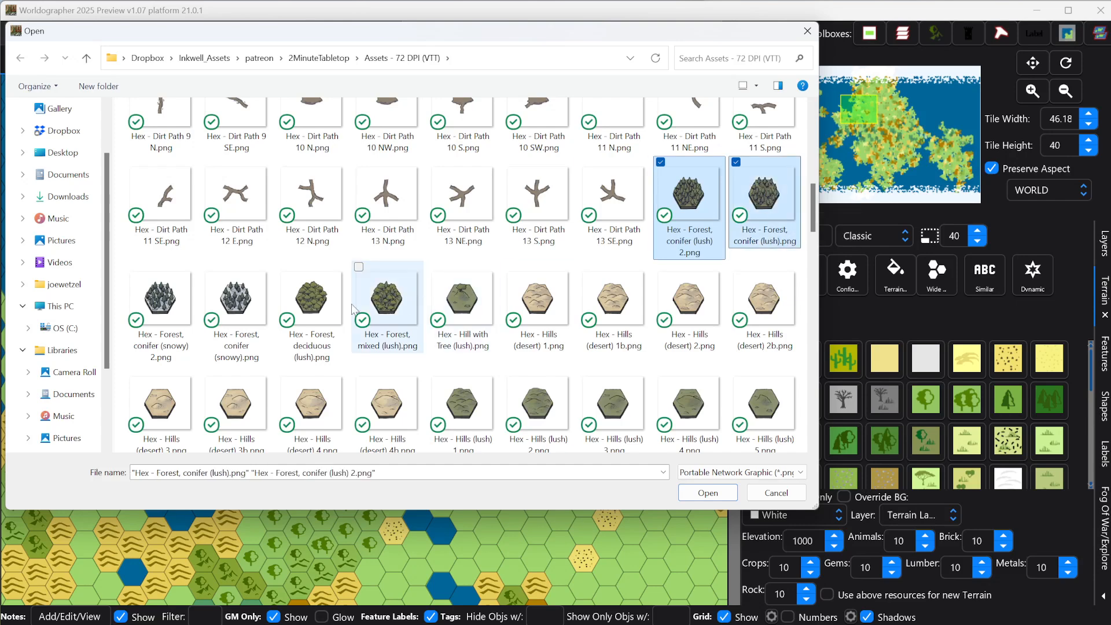
left_click(321, 304, "ctrl")
left_click(366, 300, "ctrl")
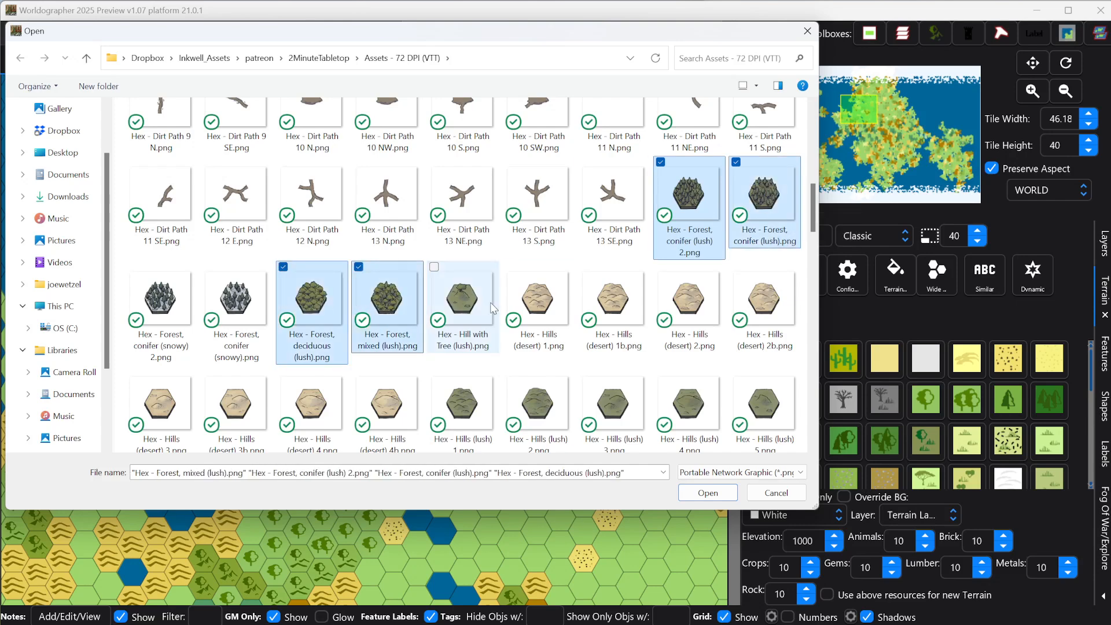
Add the Hills (desert) 1, Hills (desert) 1b, Hills (lush) 1 and Hills (lush) 2 images to the selection.
left_click(530, 306, "ctrl")
left_click(599, 308, "ctrl")
left_click(463, 405, "ctrl")
left_click(538, 405, "ctrl")
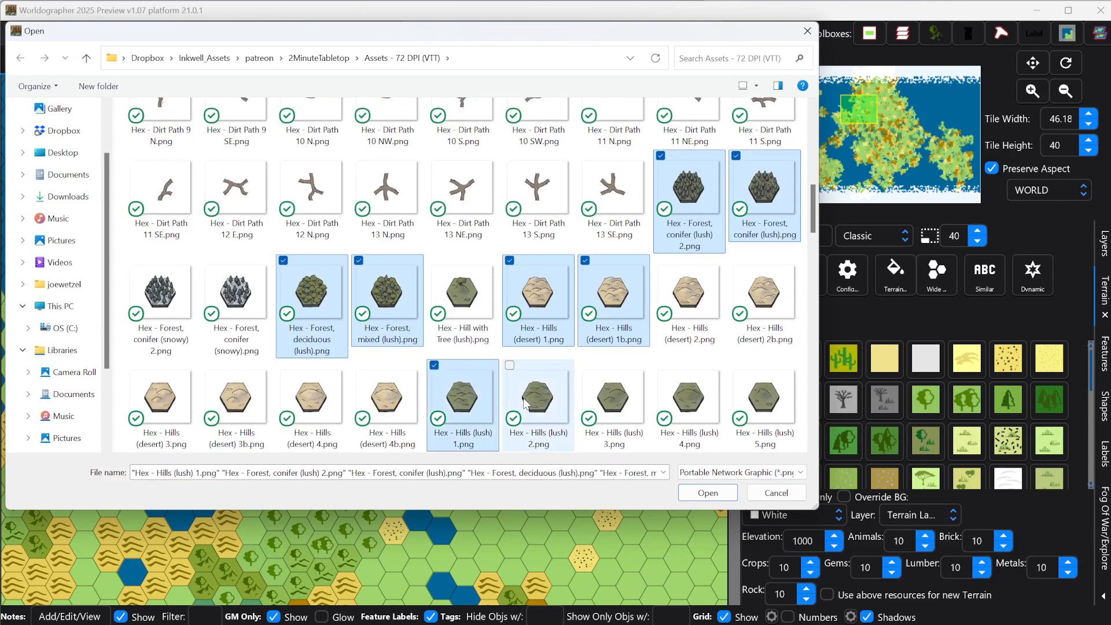
Add the mountain images foothills (lush), foothills (rocky), low (rocky) and medium (rocky) to the selection.
scroll(533, 301, "down", 5)
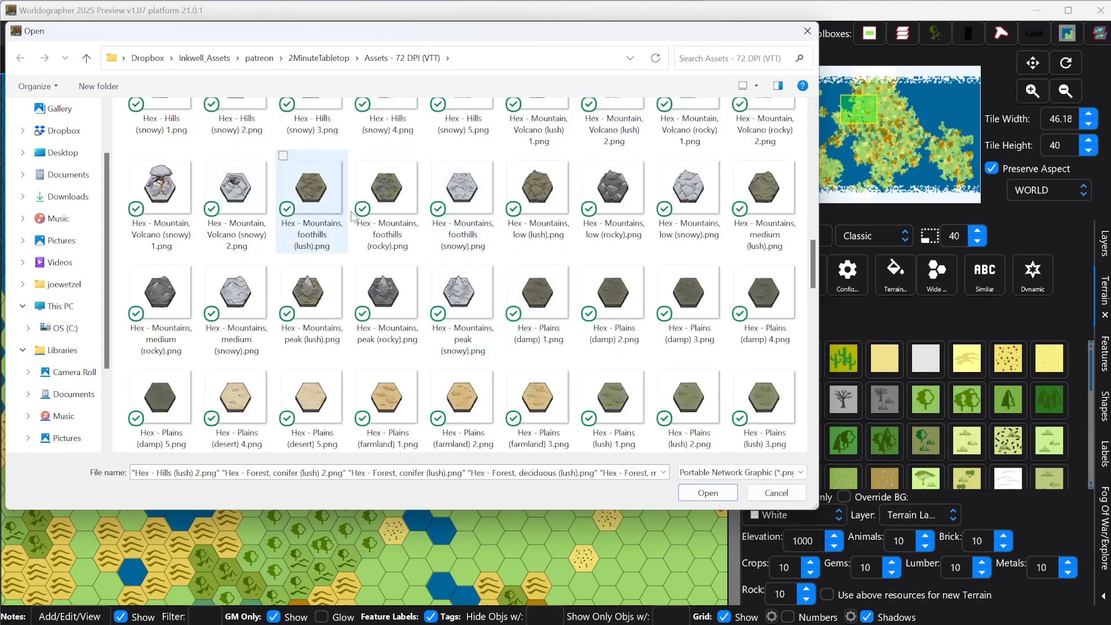
left_click(318, 201, "ctrl")
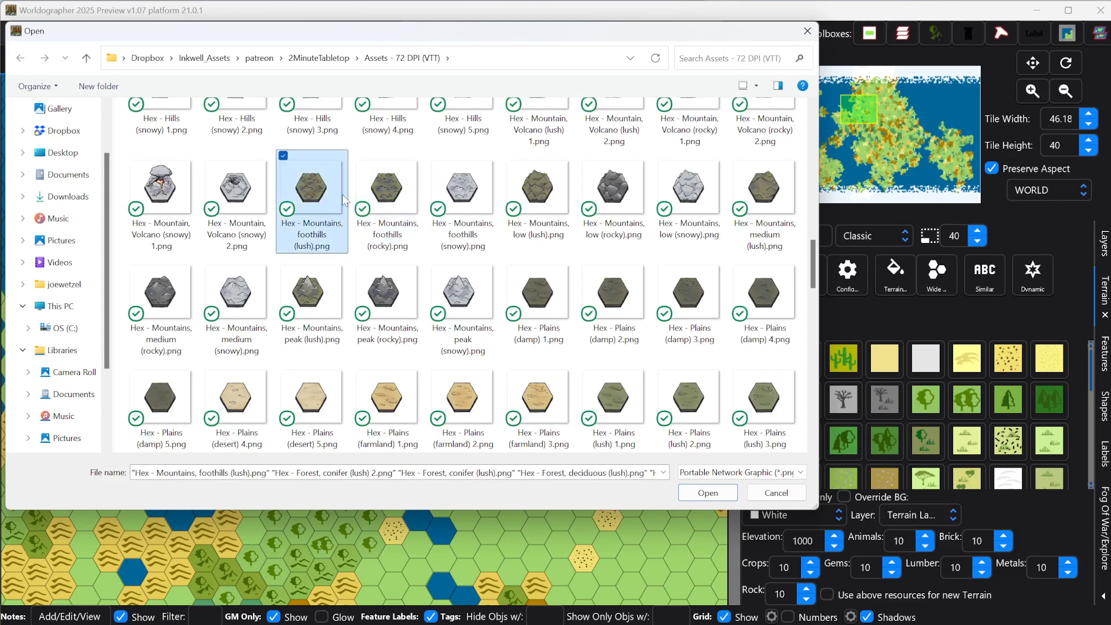
left_click(375, 193, "ctrl")
left_click(614, 191, "ctrl")
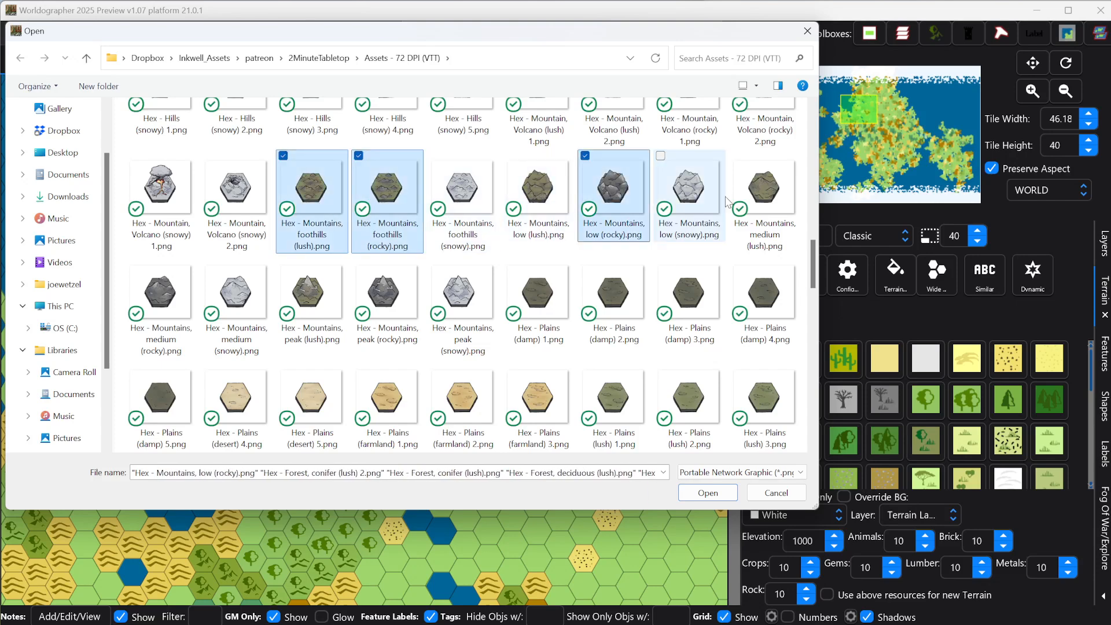
left_click(163, 292, "ctrl")
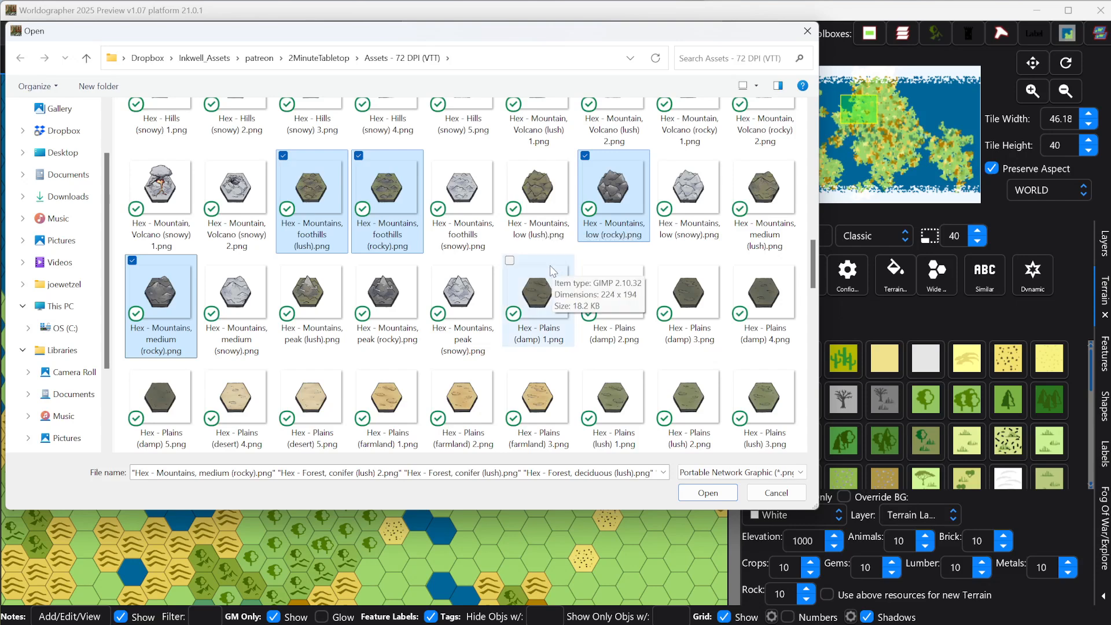
Add the Hex - Base (lush).png image to the selection.
scroll(551, 265, "down", 3)
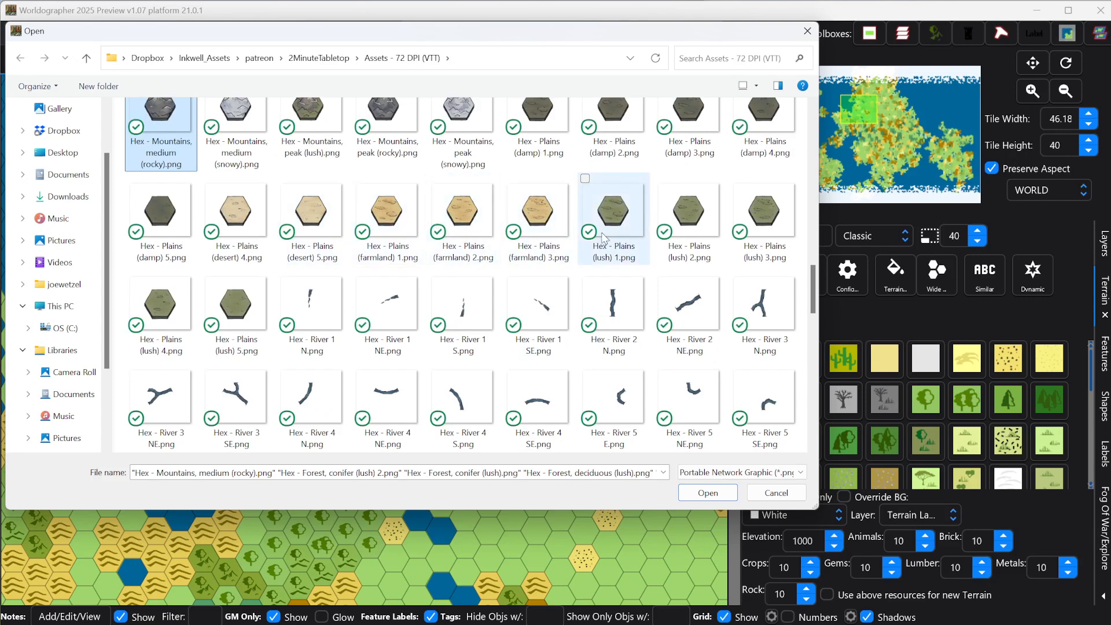
scroll(631, 223, "up", 10)
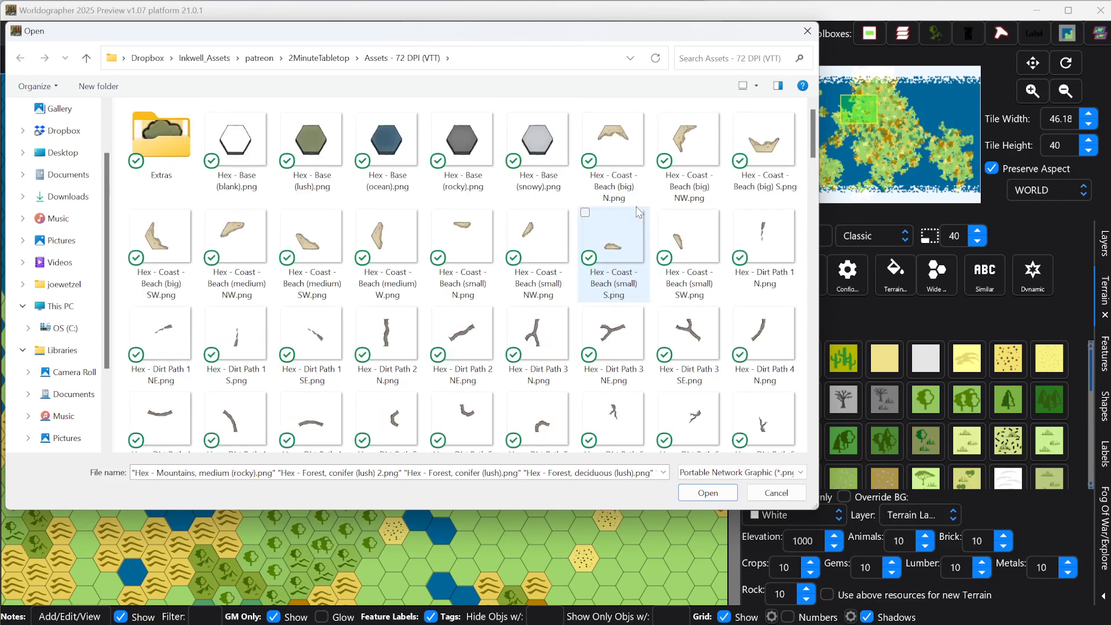
left_click(311, 142, "ctrl")
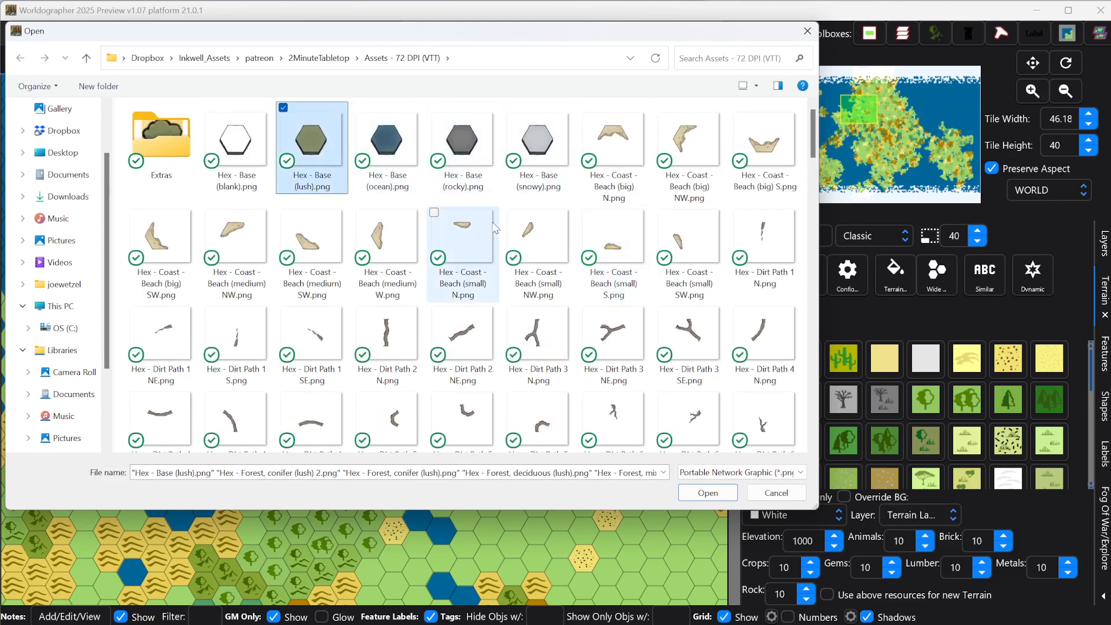
Add the Plains (lush) 2, 3 and 4 images to the selection, leaving Plains (lush) 5 out.
scroll(497, 220, "down", 10)
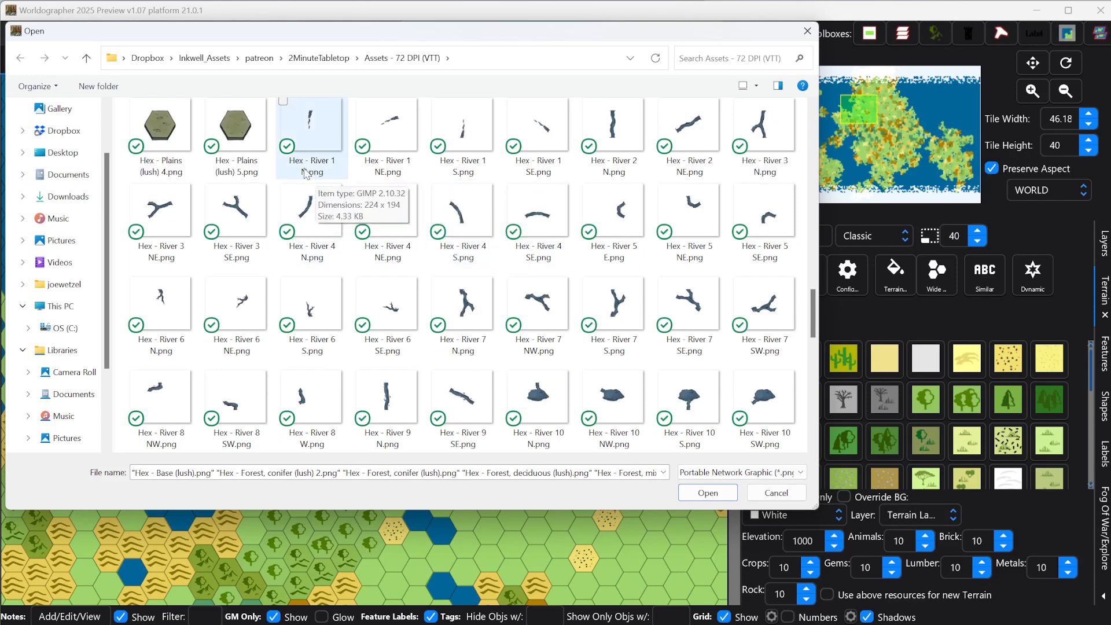
left_click(234, 135, "ctrl")
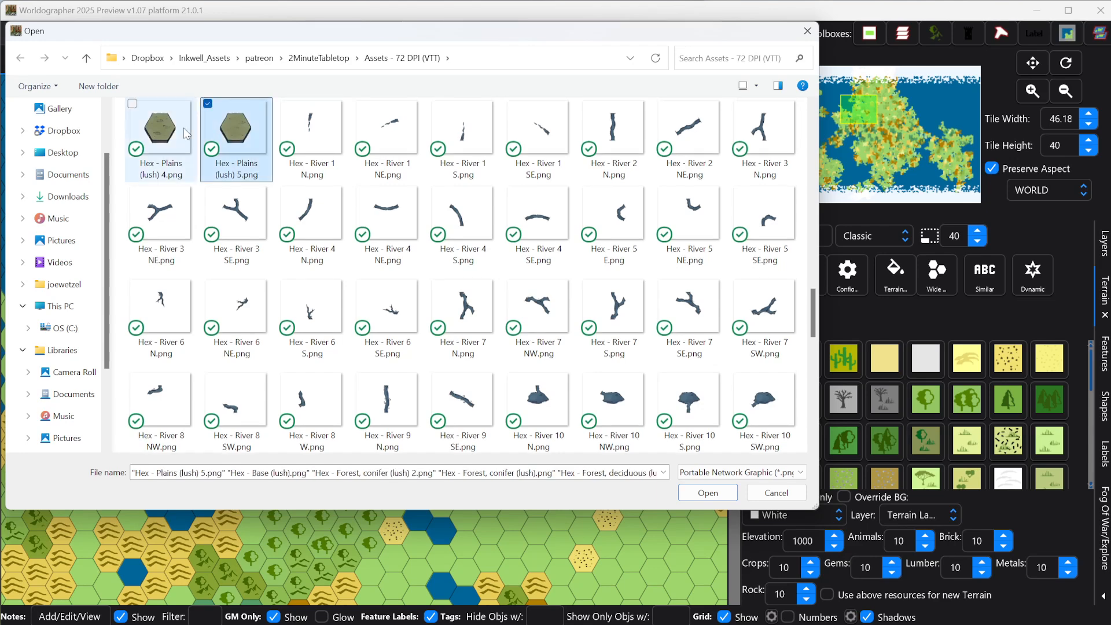
left_click(169, 133, "ctrl")
scroll(472, 168, "up", 3)
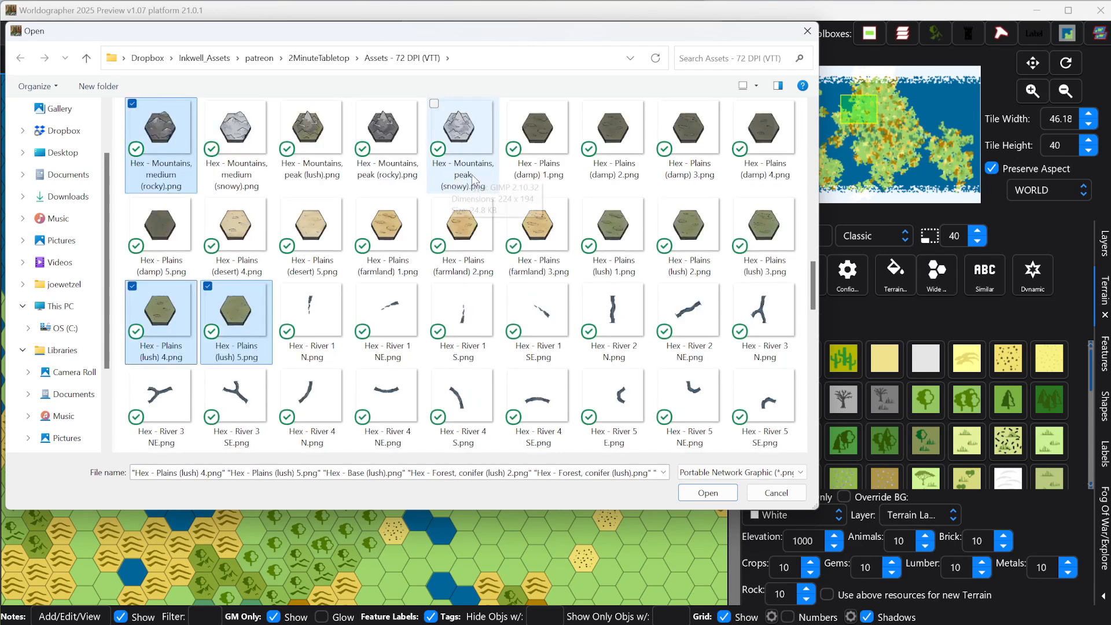
left_click(692, 228, "ctrl")
left_click(760, 231, "ctrl")
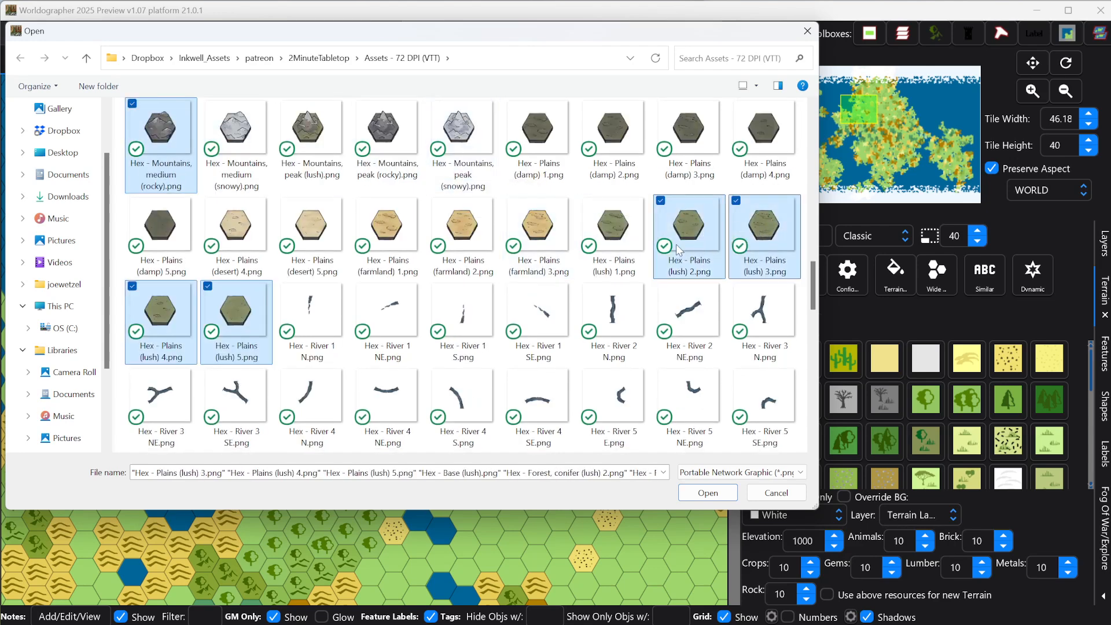
left_click(237, 315, "ctrl")
Add the Sparse Trees (lush) 1 and Sparse Trees (lush) 2 images to the selection.
scroll(459, 298, "down", 5)
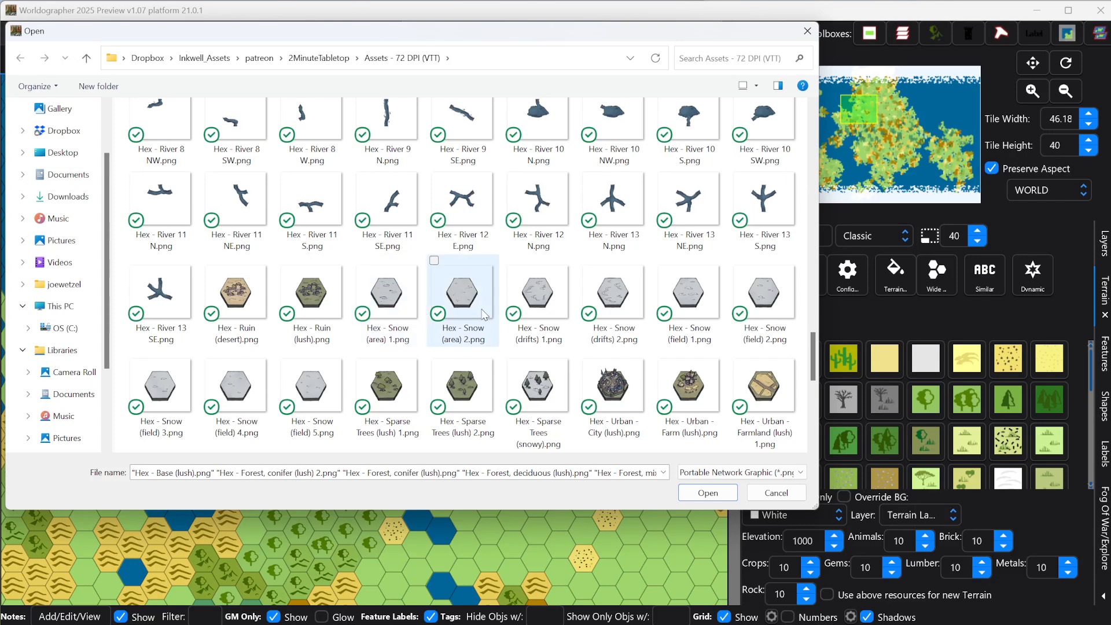
left_click(403, 393, "ctrl")
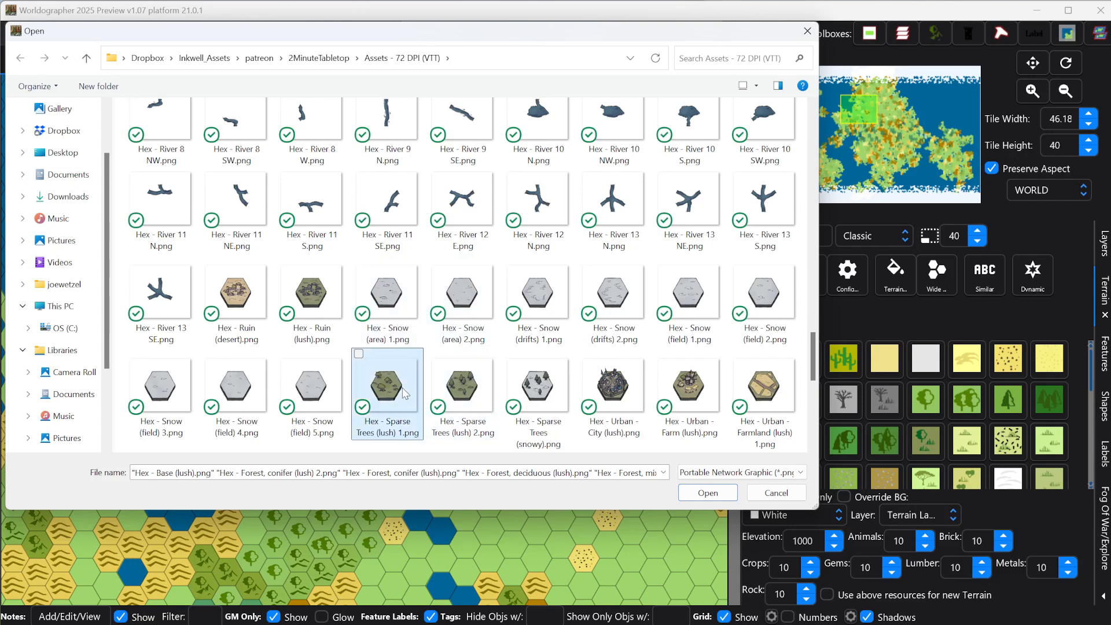
left_click(463, 389, "ctrl")
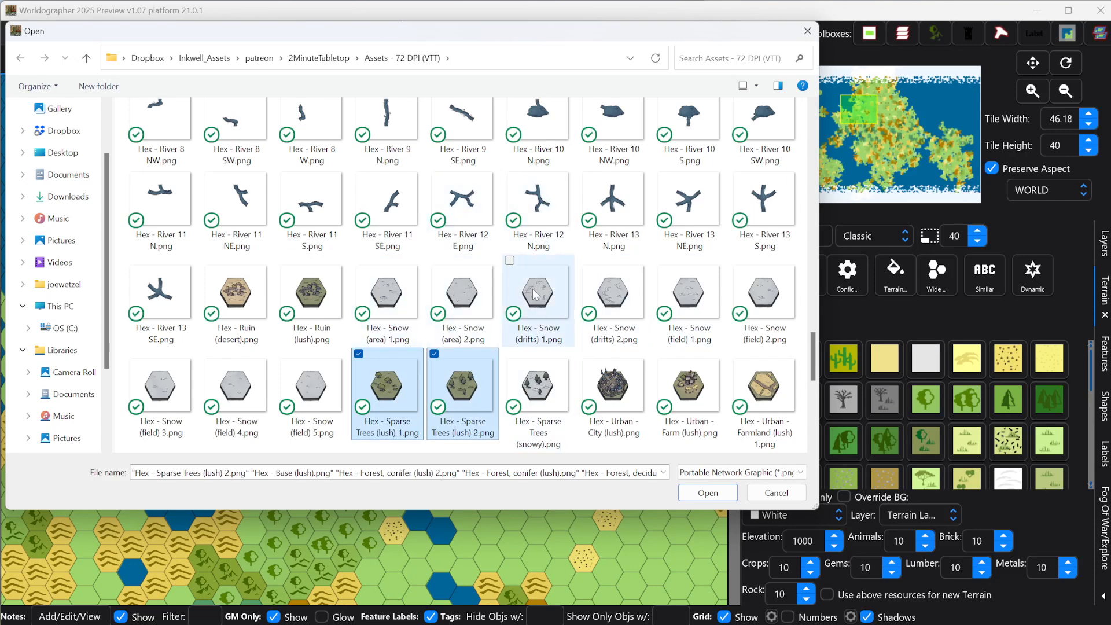
Add Water - Swamp (soft waves) 1 and 2 and Wetlands (damp) 1 and 2, and open all the selected images.
scroll(507, 301, "down", 3)
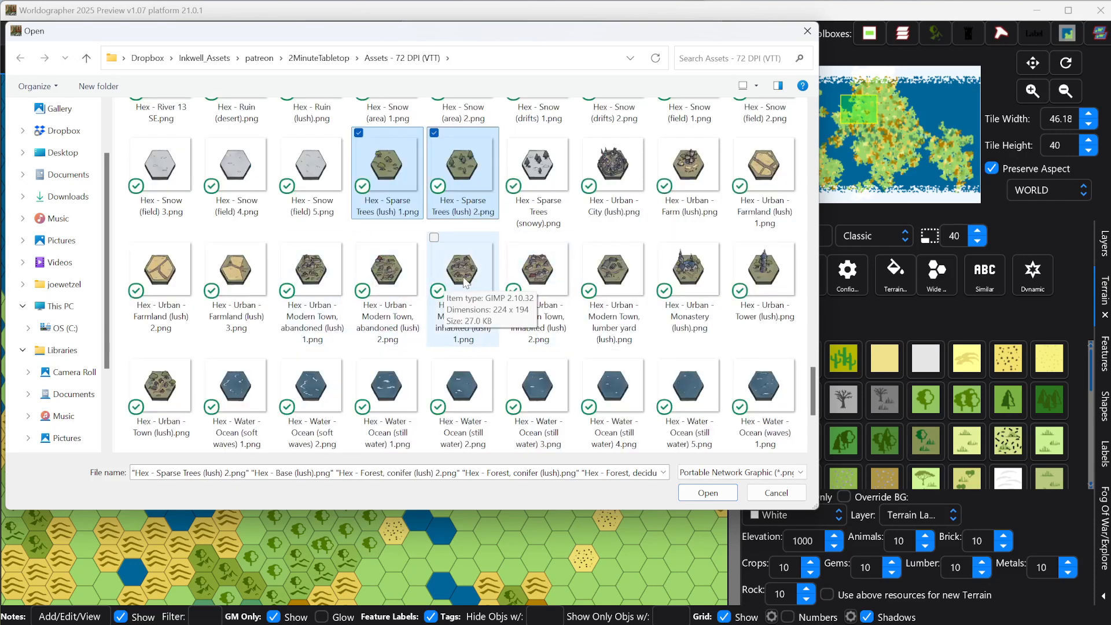
scroll(371, 283, "down", 3)
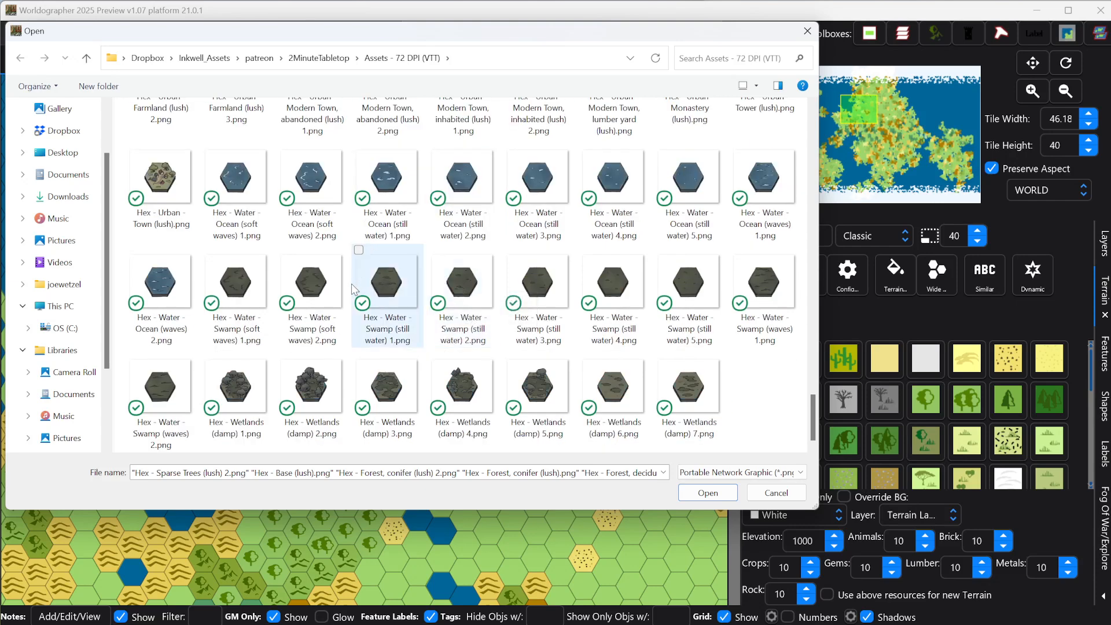
left_click(243, 292, "ctrl")
left_click(308, 293, "ctrl")
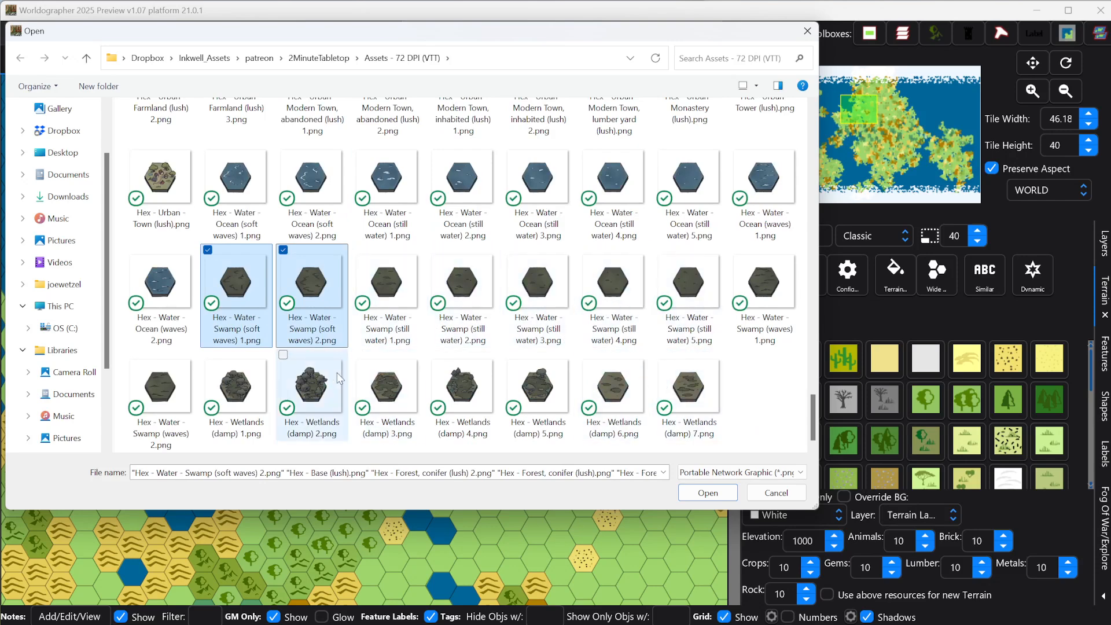
left_click(313, 387, "ctrl")
left_click(266, 387, "ctrl")
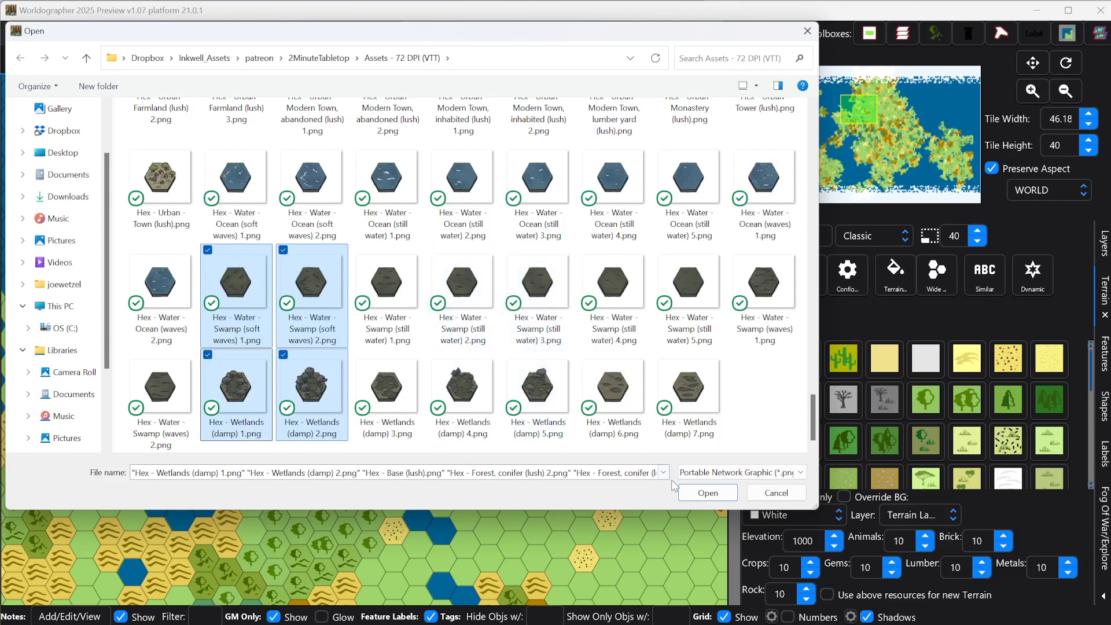
left_click(697, 493)
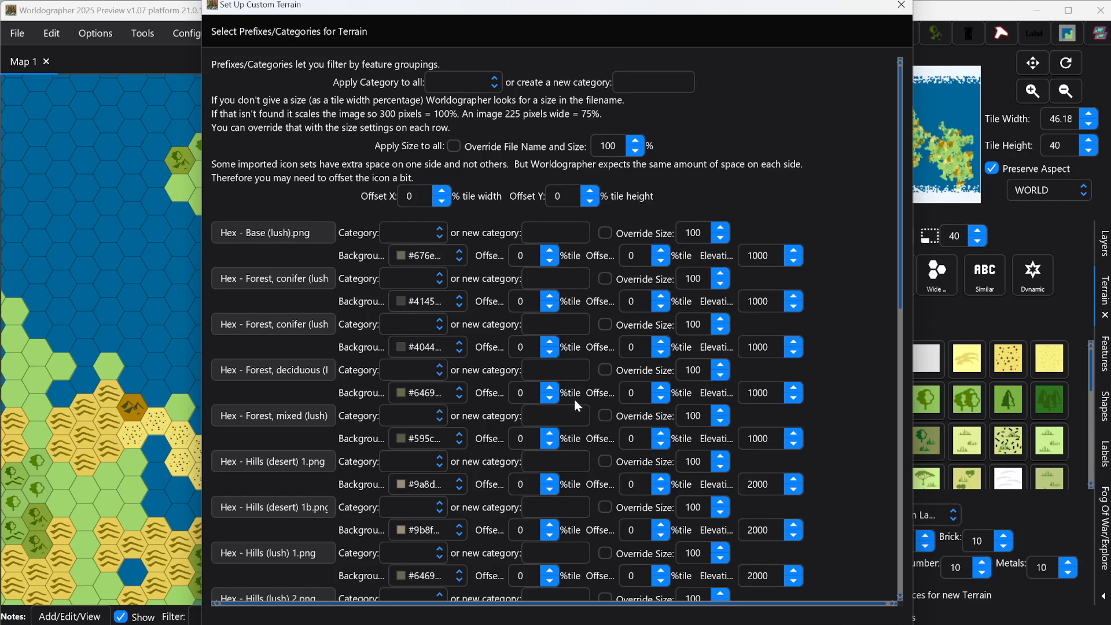
Assign all imported terrain to a new category "2 Minute", override their size at 100%, and finish the import.
left_click(632, 83)
type("2 Minute")
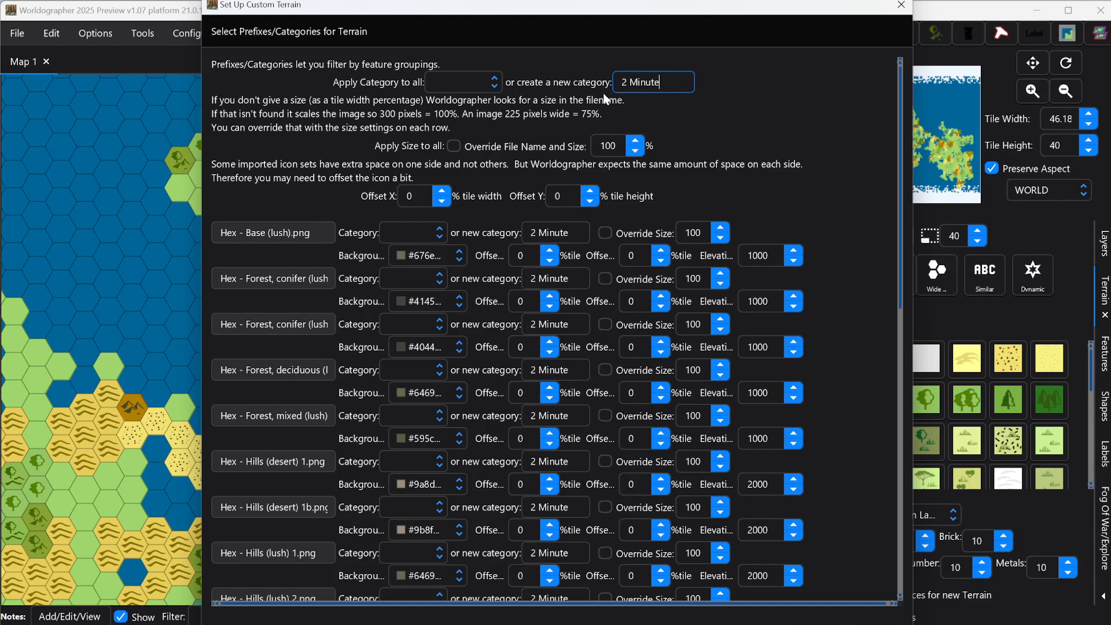
left_click(453, 147)
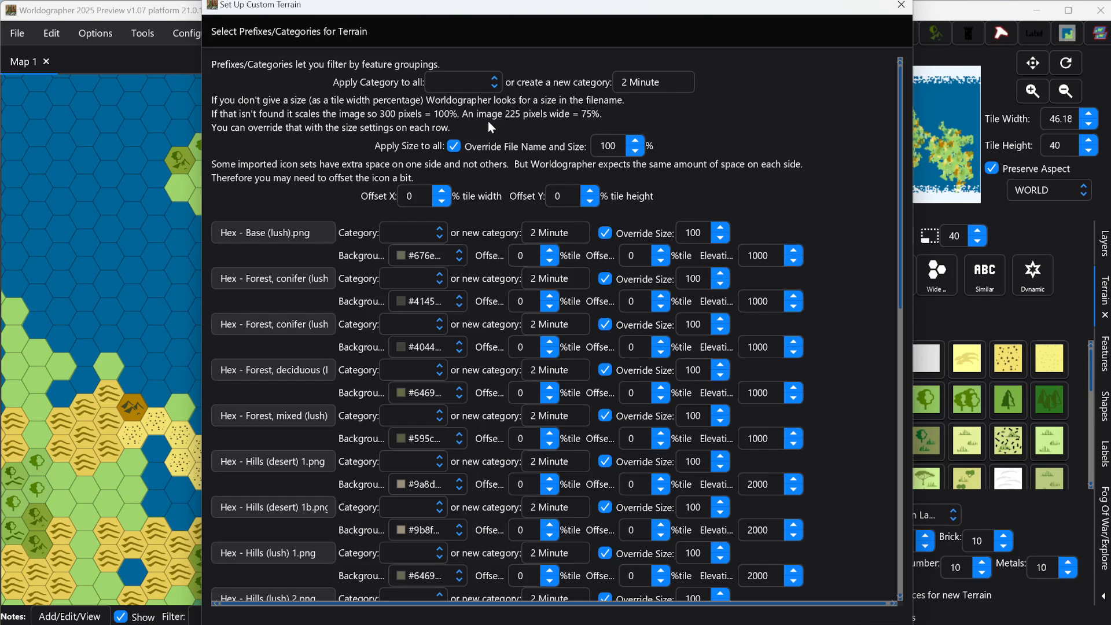
left_click(607, 149)
left_click(877, 622)
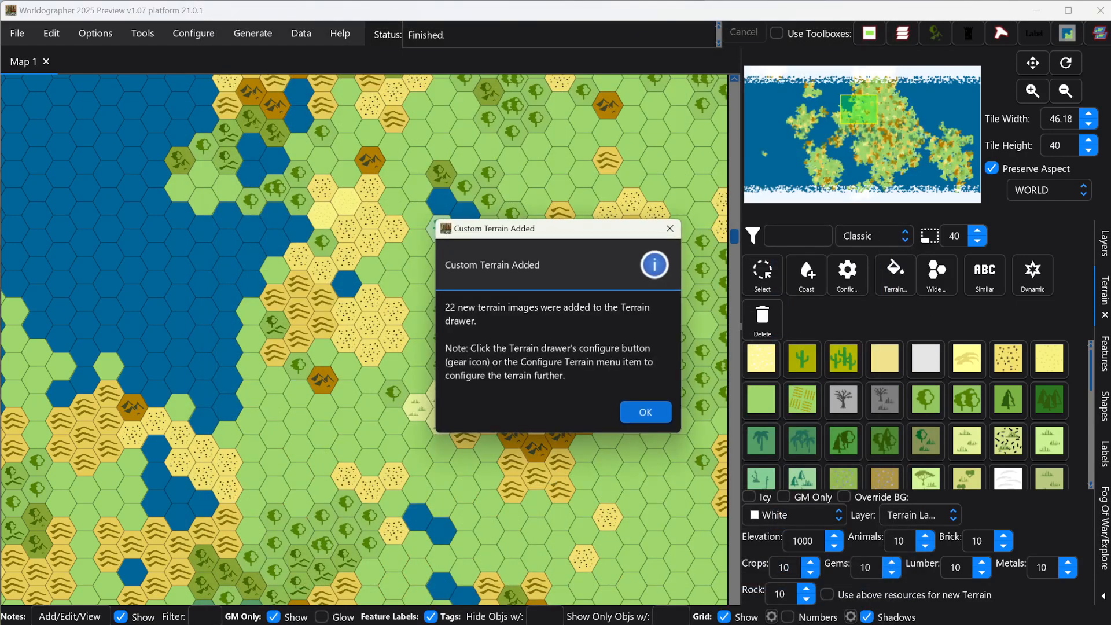
left_click(648, 413)
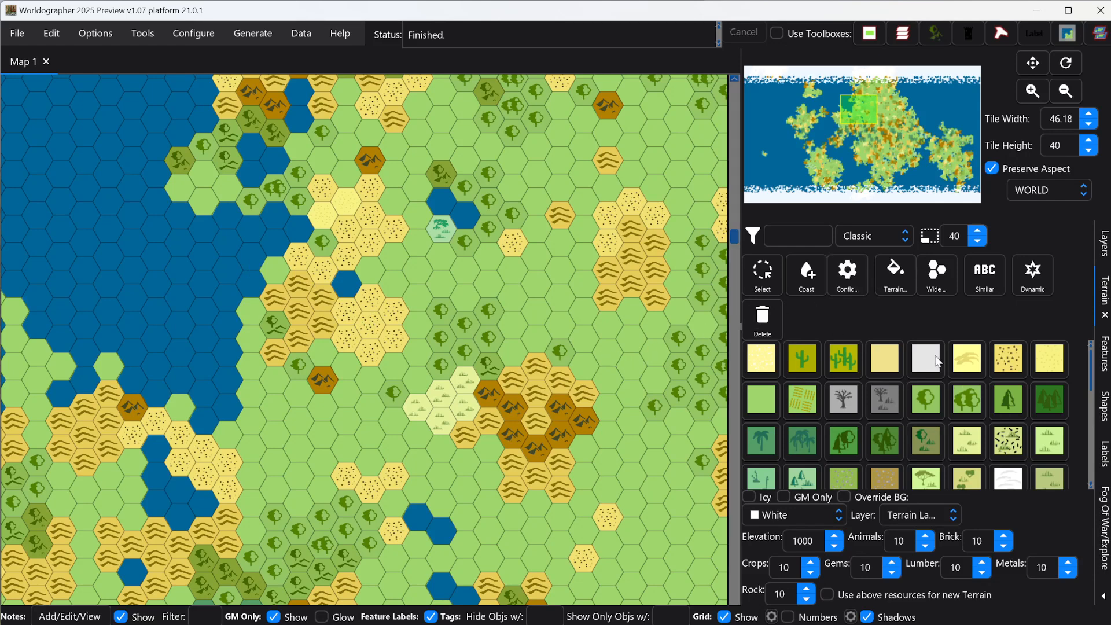
Show only the 2 Minute category in the terrain drawer.
left_click(872, 240)
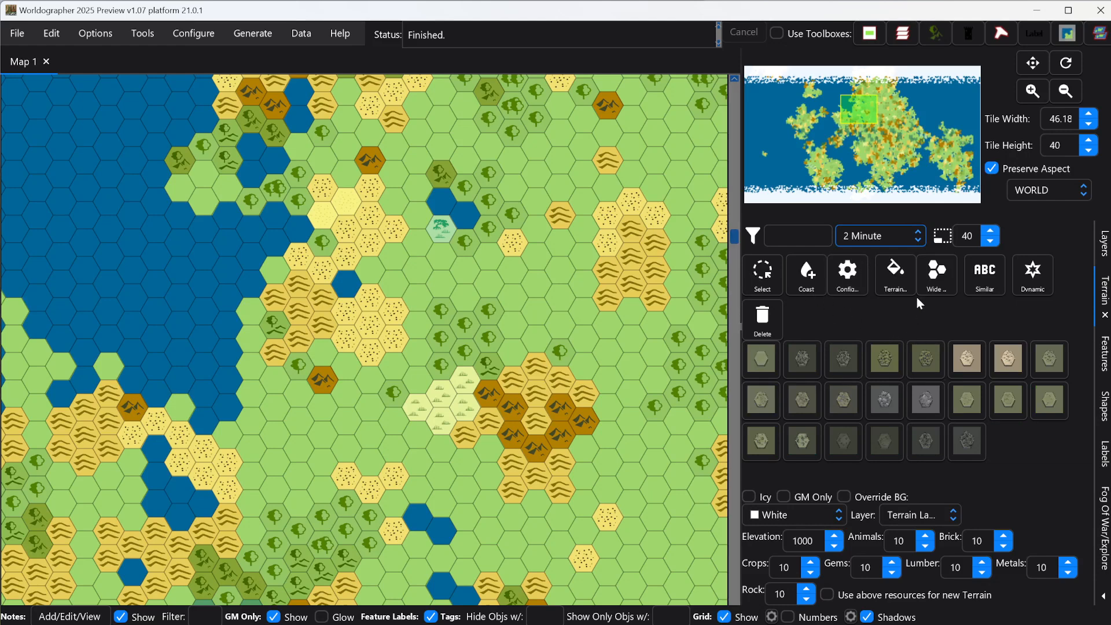
Set the terrain icon size to 100 and select the first conifer forest (lush) tile.
left_click(955, 237)
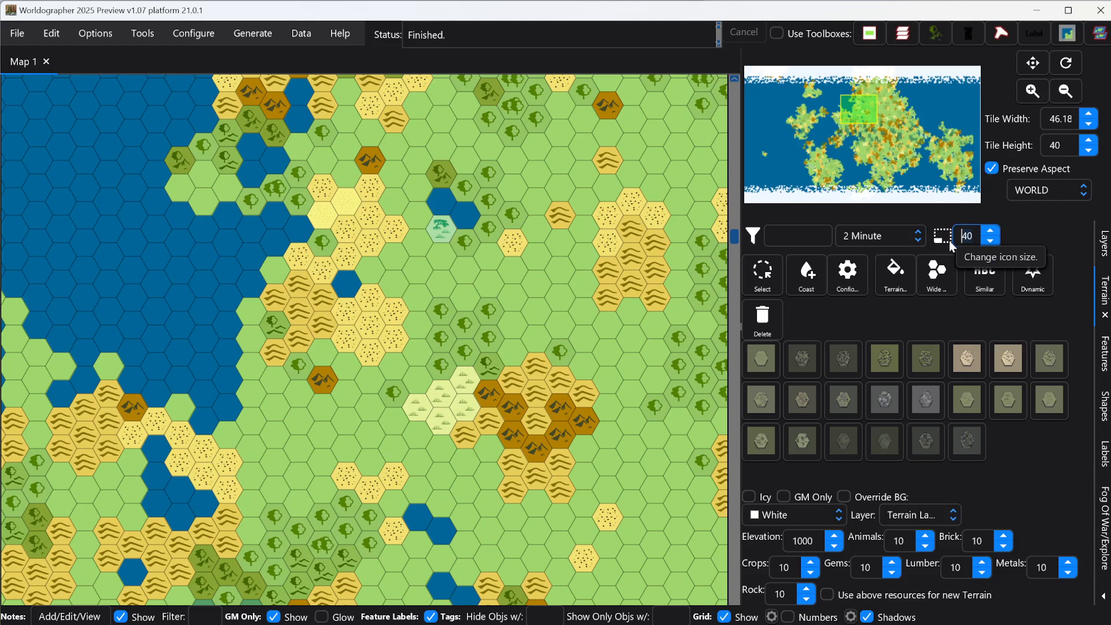
type("00")
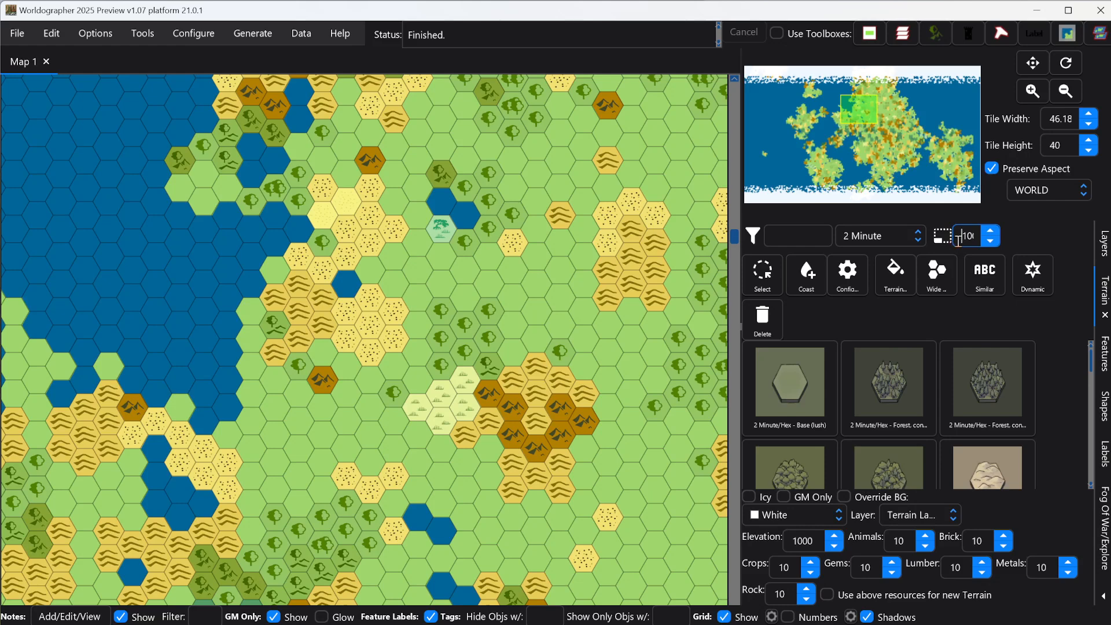
left_click(888, 385)
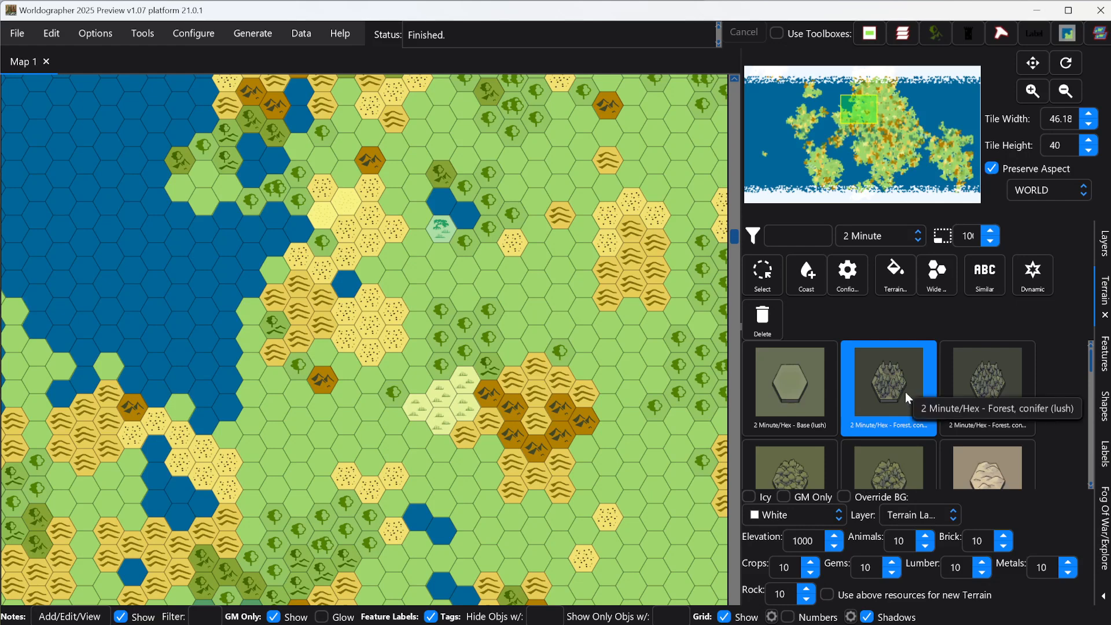
Paint the Sparse Trees (lush) 2 terrain over several evergreen hexes along the northwest coast of the main continent.
left_click_drag(852, 105, 859, 89)
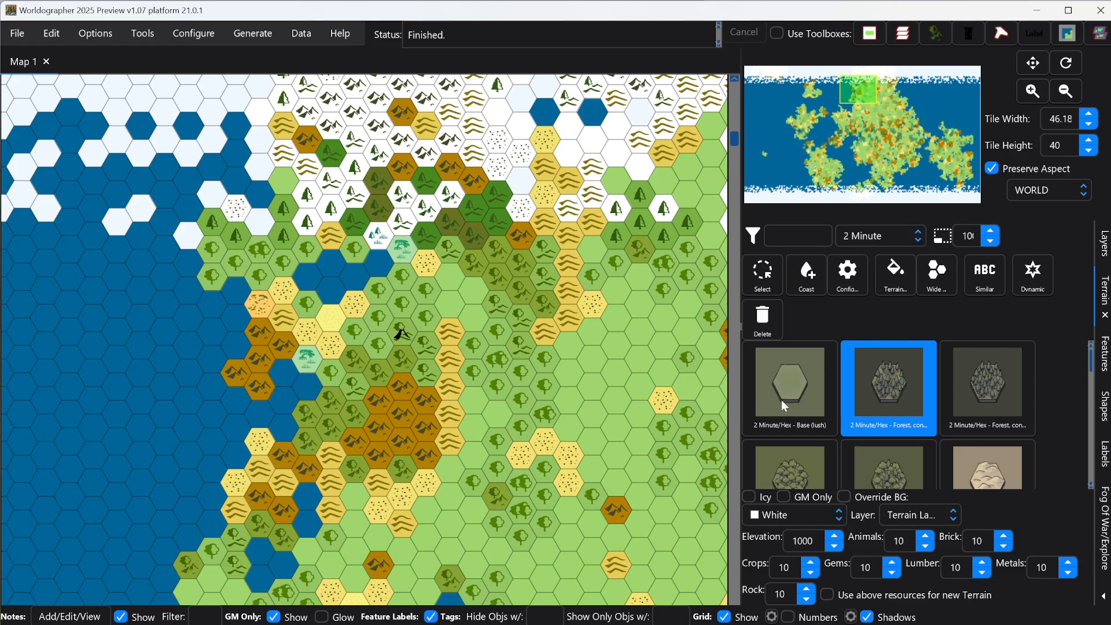
scroll(901, 423, "down", 5)
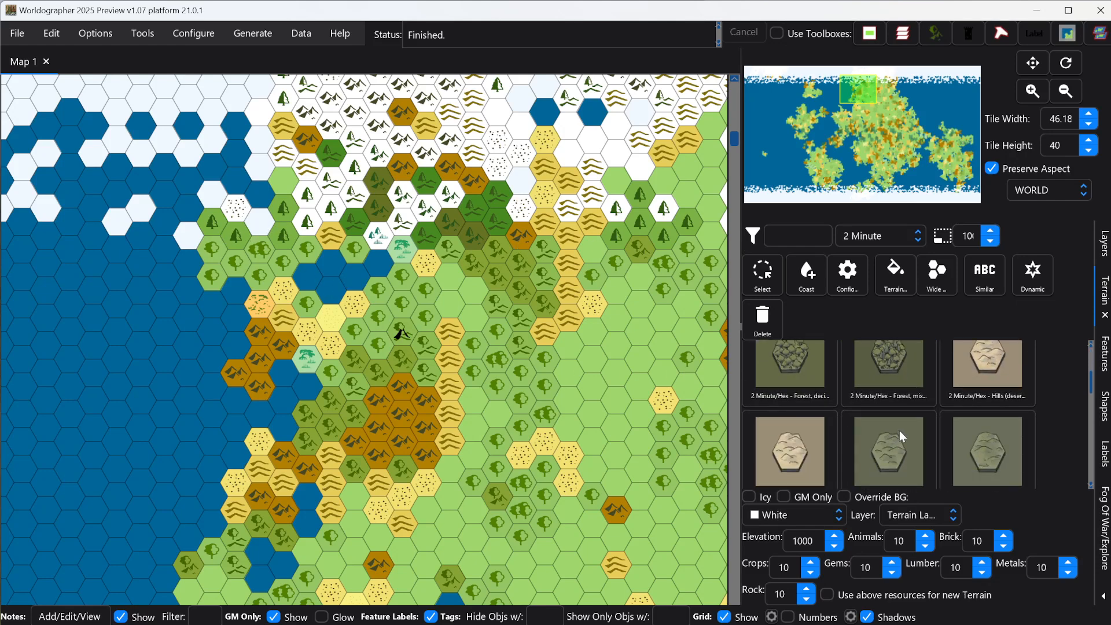
scroll(899, 432, "down", 4)
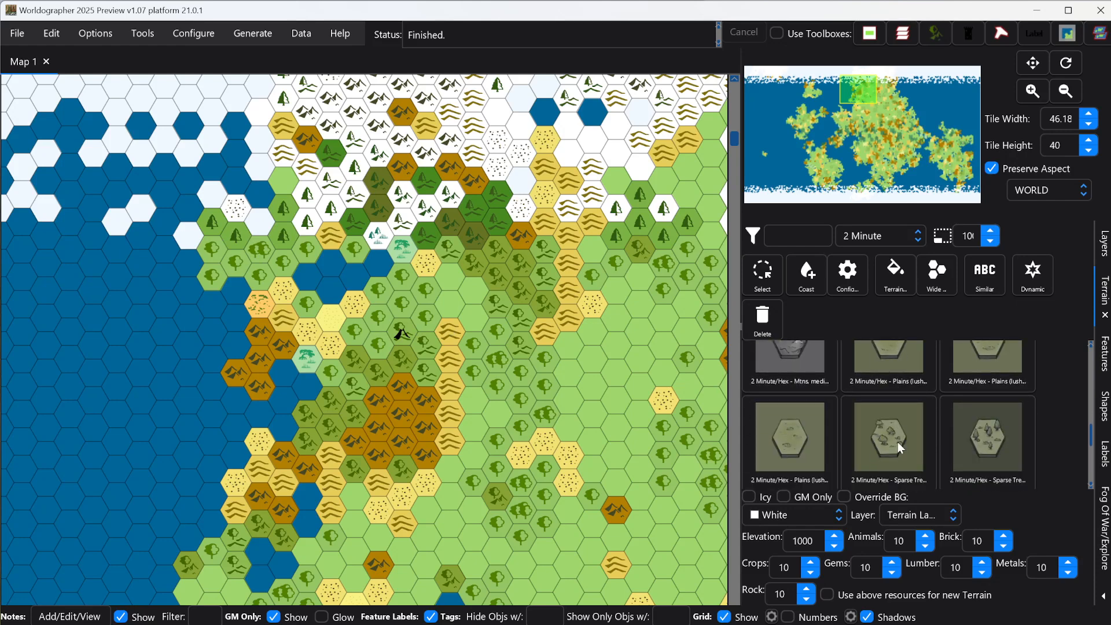
scroll(897, 442, "down", 2)
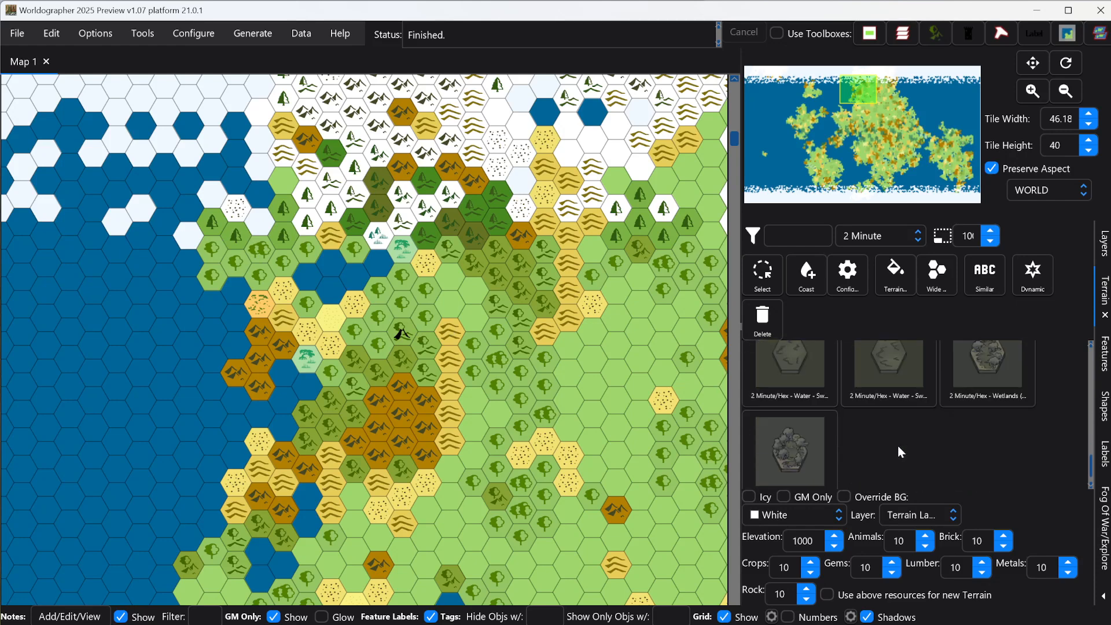
scroll(900, 443, "up", 4)
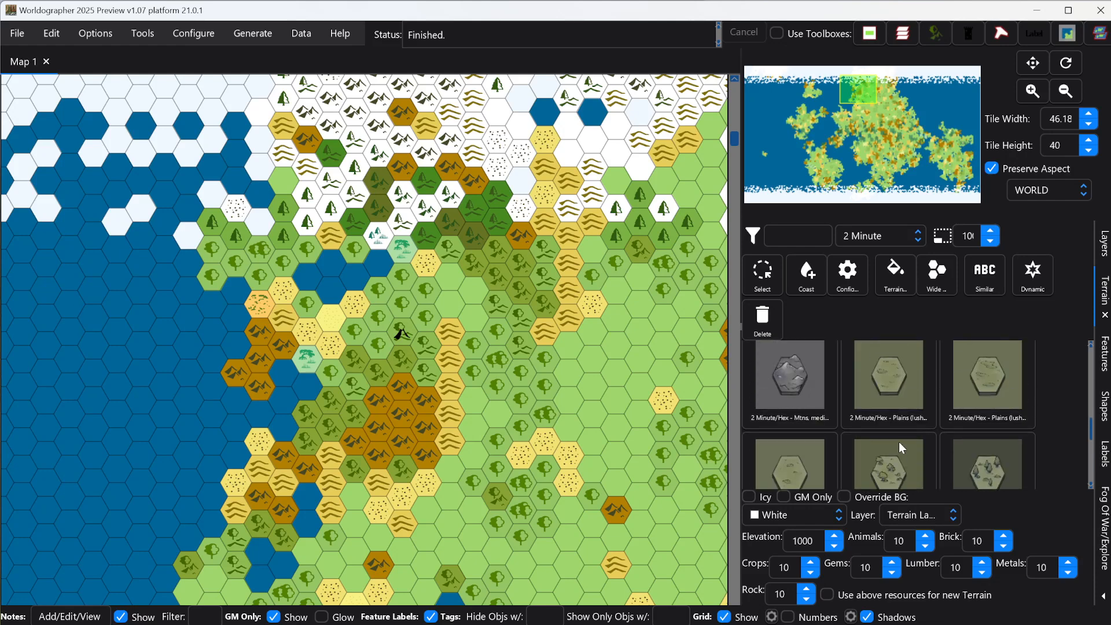
left_click(989, 443)
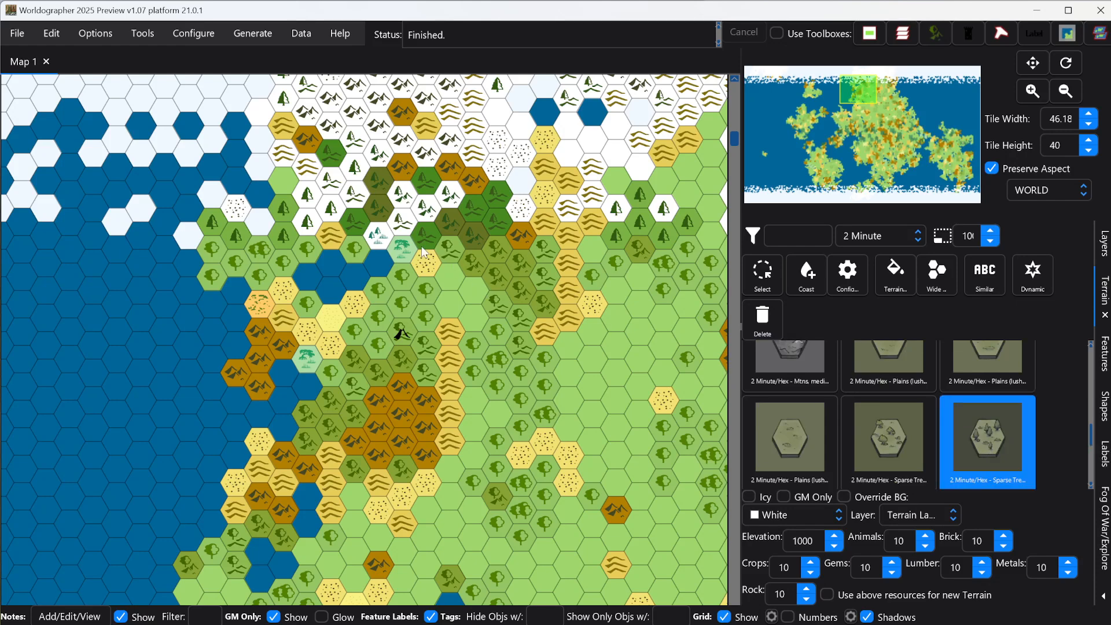
left_click(279, 239)
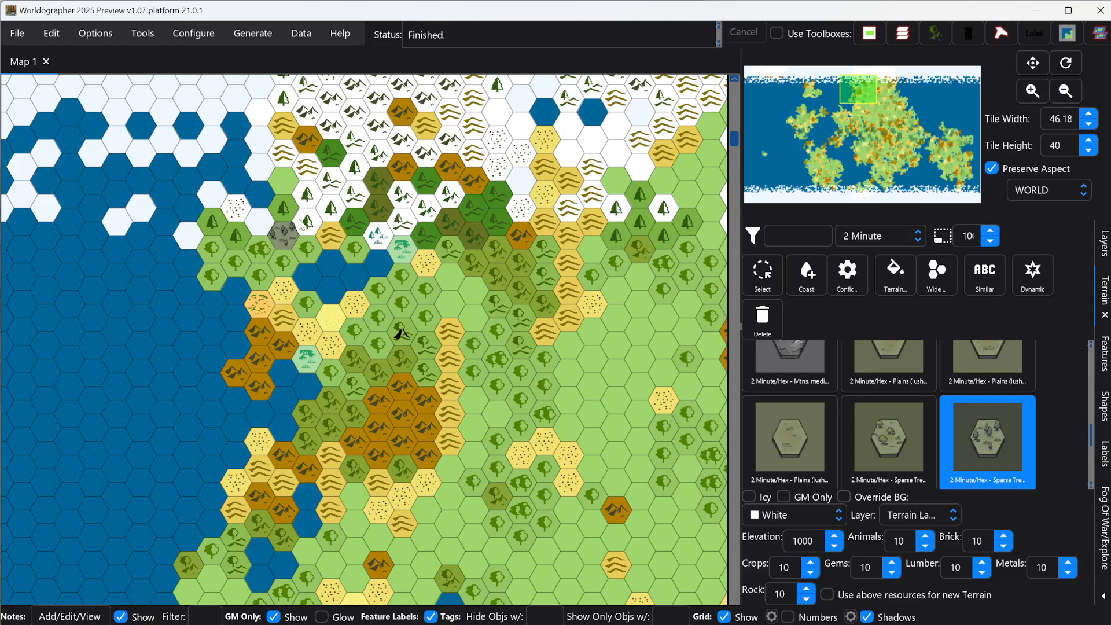
left_click(277, 218)
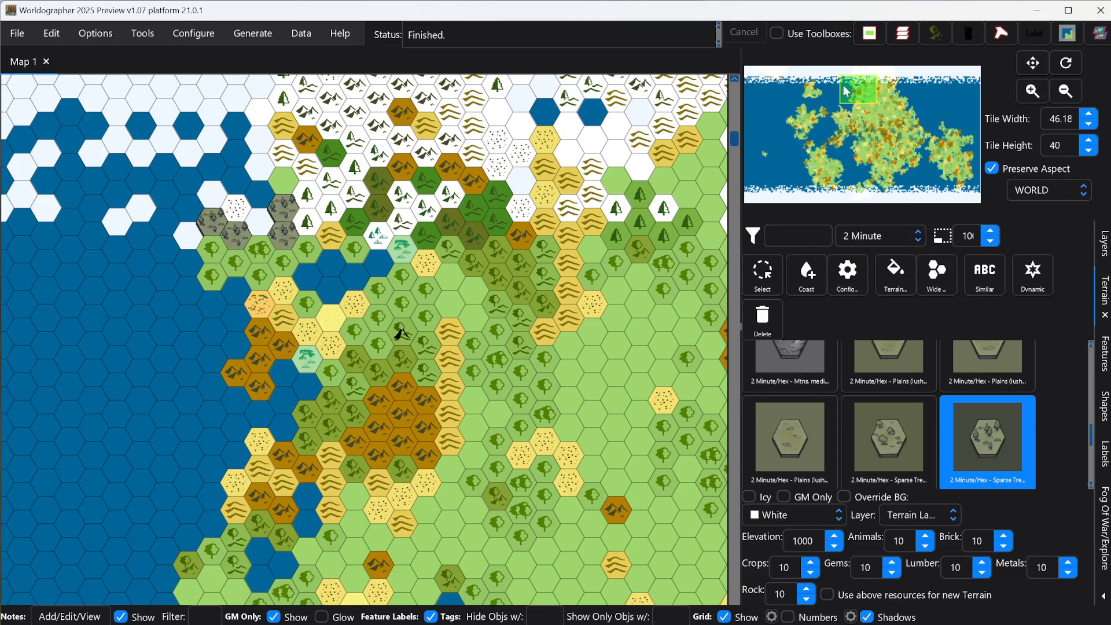
Use terrain fill with Sparse Trees (lush) 1 on the connected light forest patches in the eastern part of the visible map.
left_click_drag(854, 92, 867, 105)
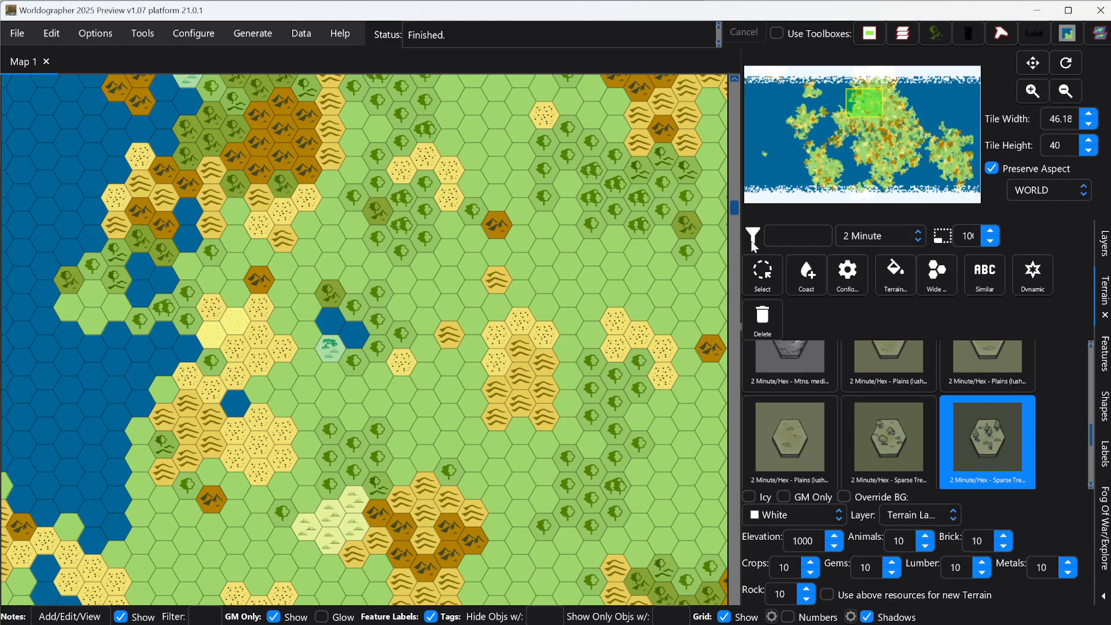
left_click(887, 447)
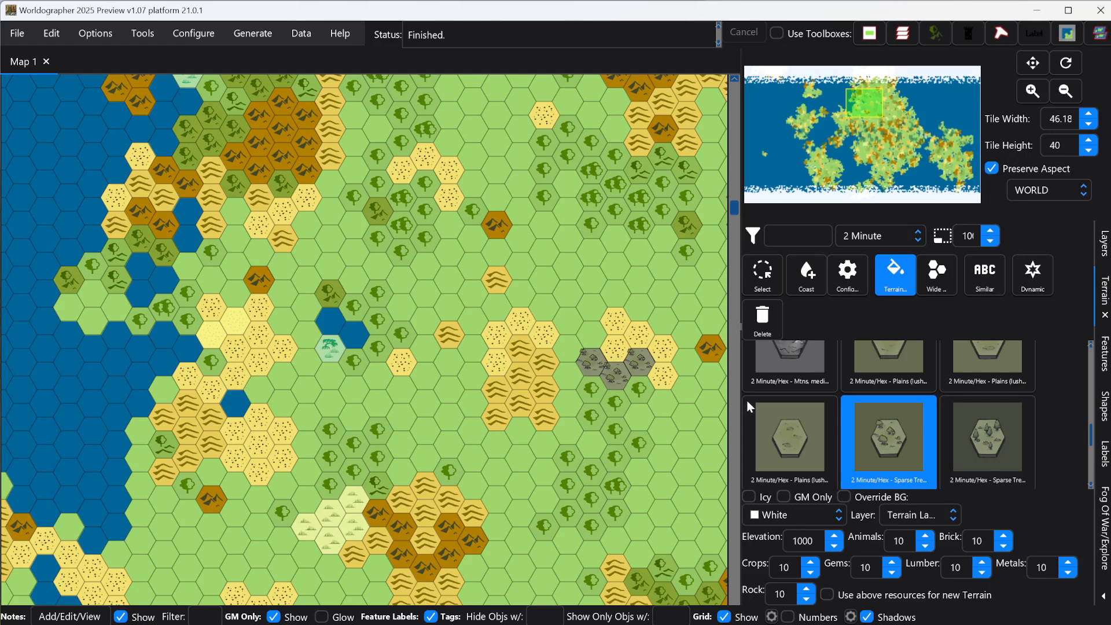
left_click(606, 421)
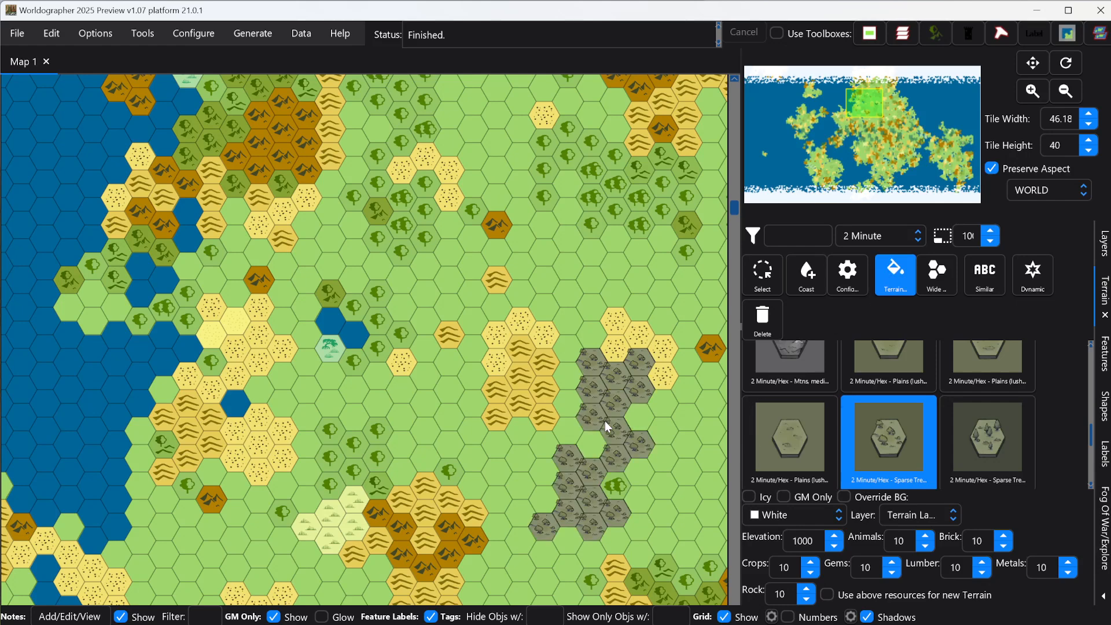
left_click(549, 166)
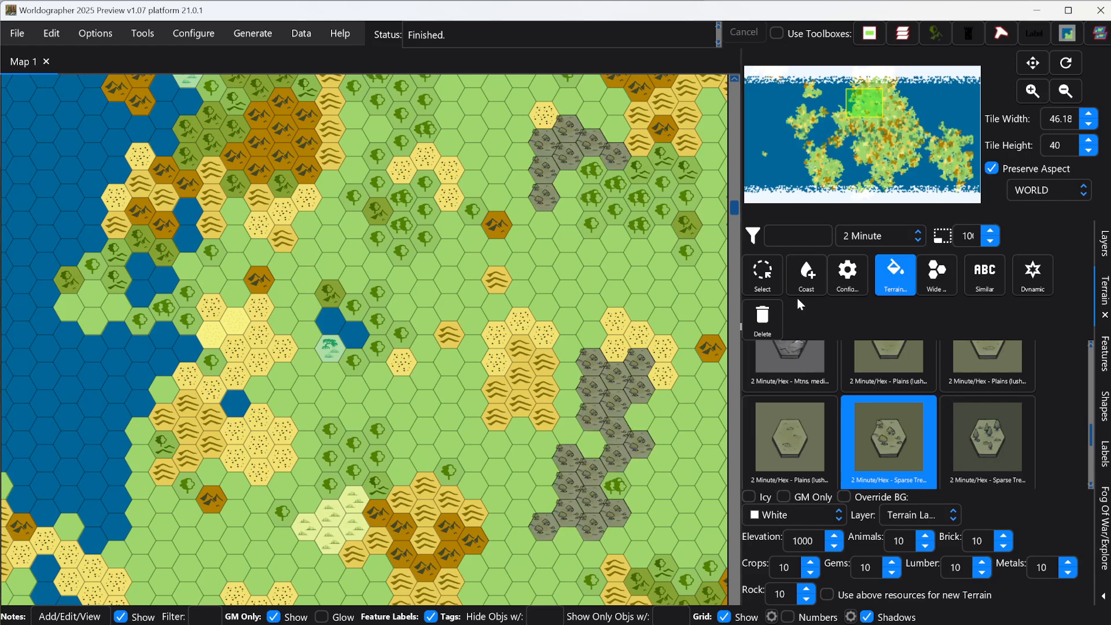
Fill the northeastern heavy forest patch with the deciduous forest tile, and replace all matching heavy forest hexes across the map with it.
scroll(913, 409, "up", 2)
scroll(915, 395, "up", 2)
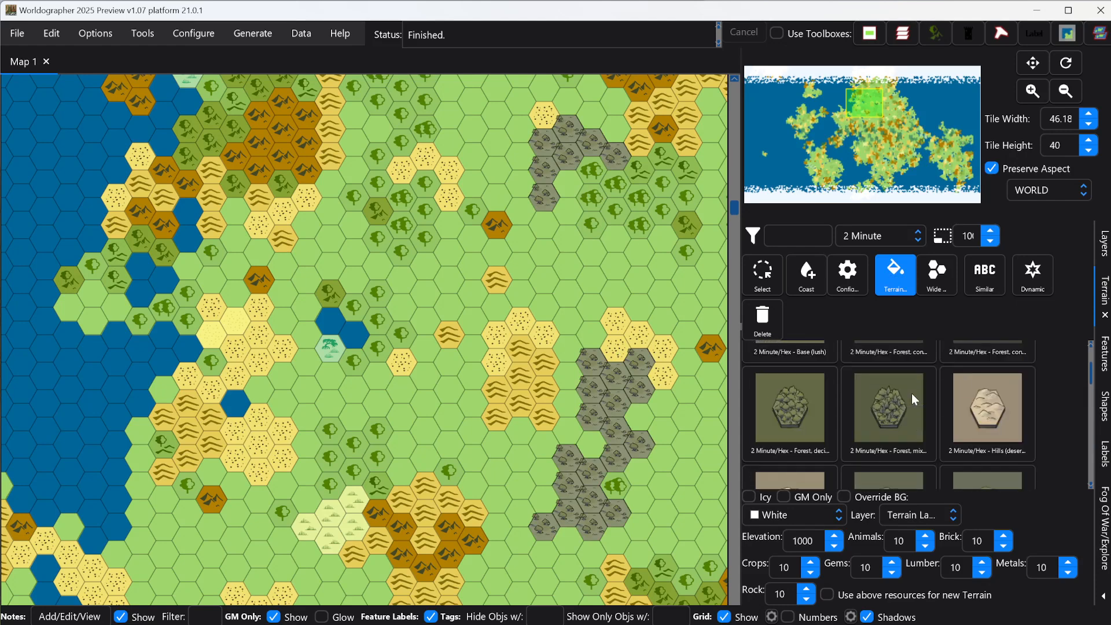
scroll(842, 423, "up", 2)
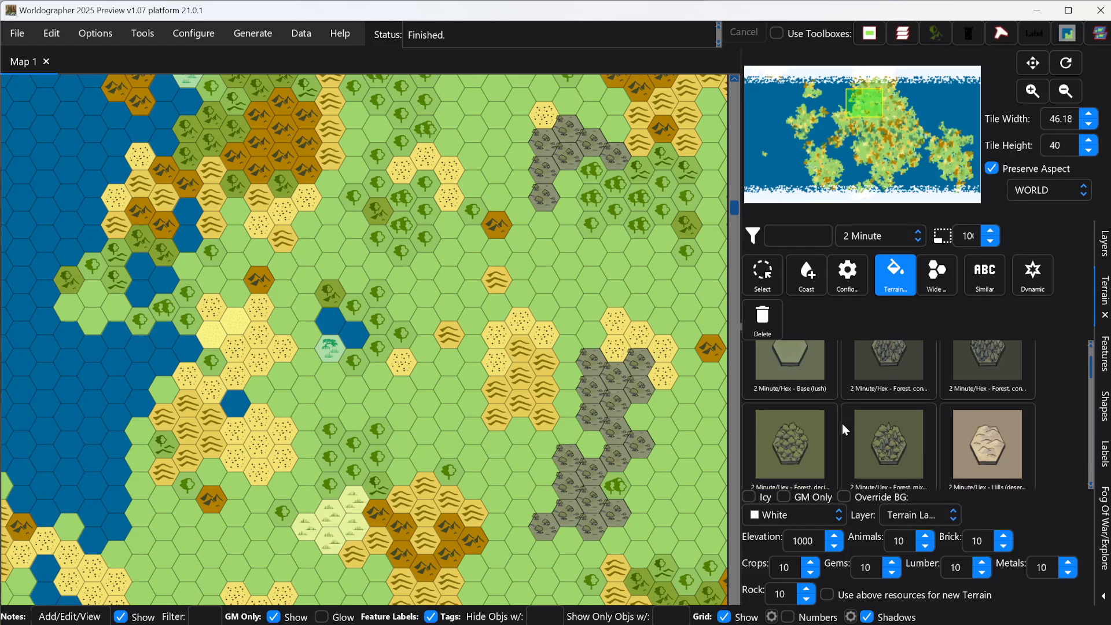
left_click(792, 440)
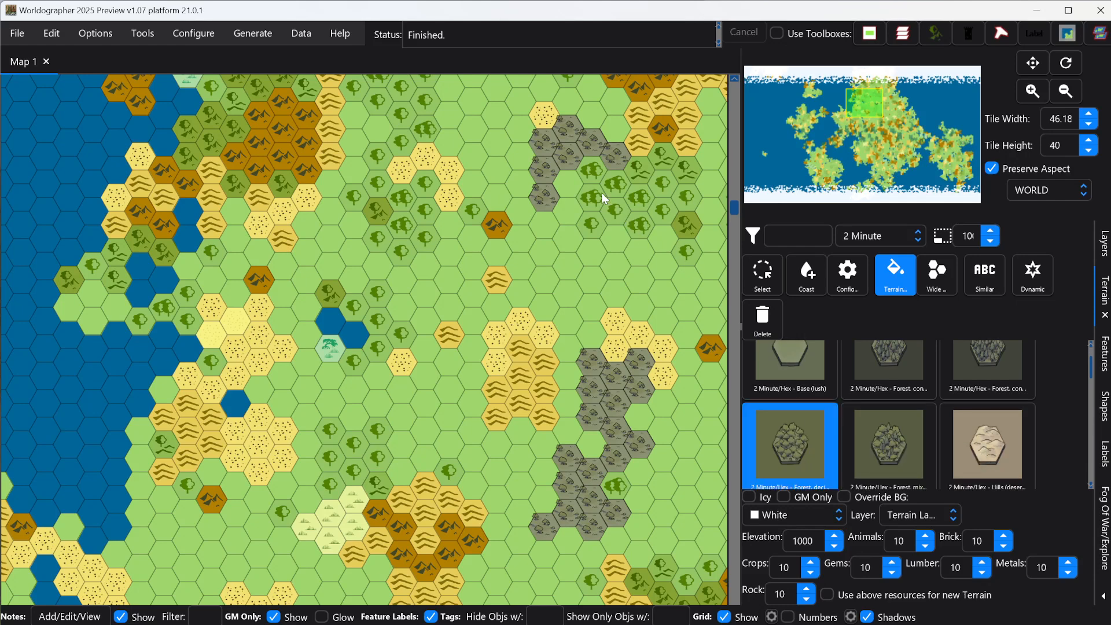
left_click(598, 175)
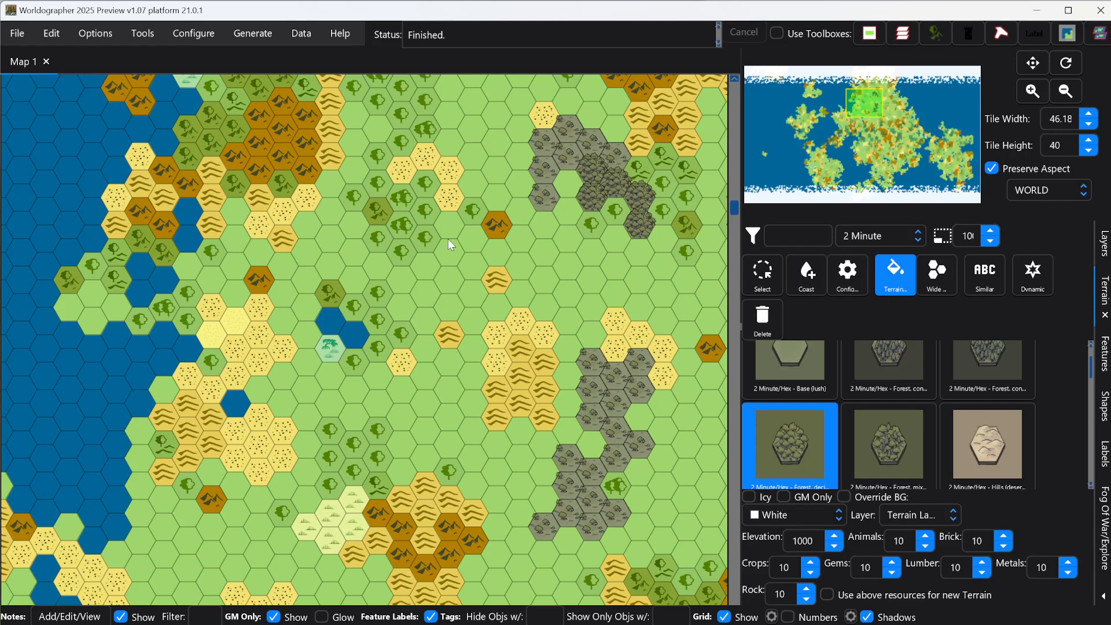
left_click(401, 226, "alt")
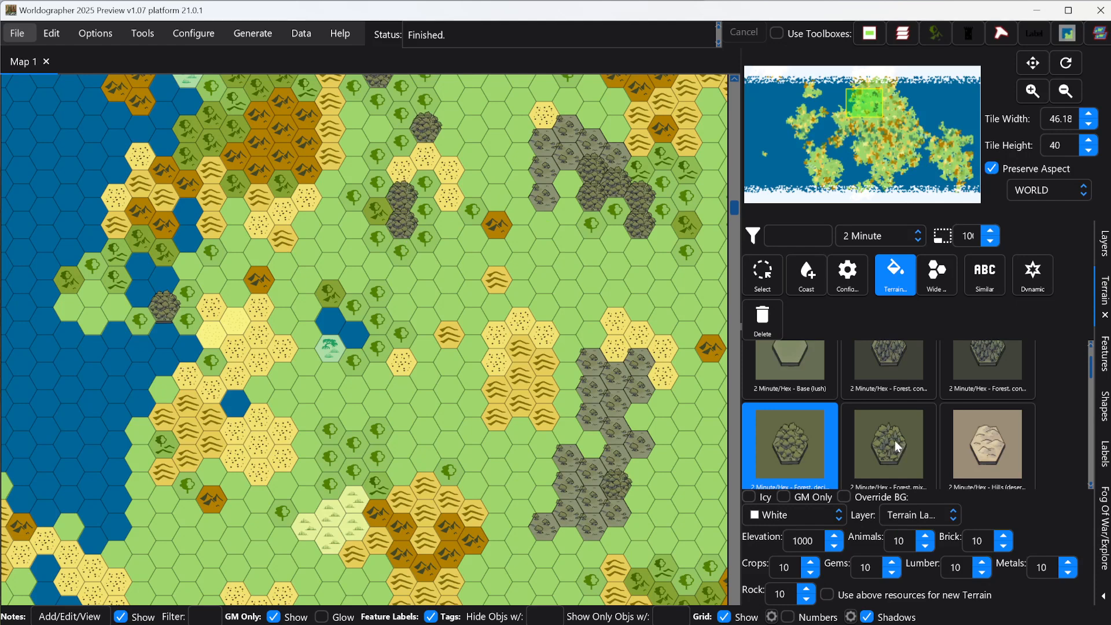
Replace all remaining light forest hexes across the map with Sparse Trees (lush) 1.
scroll(895, 441, "down", 5)
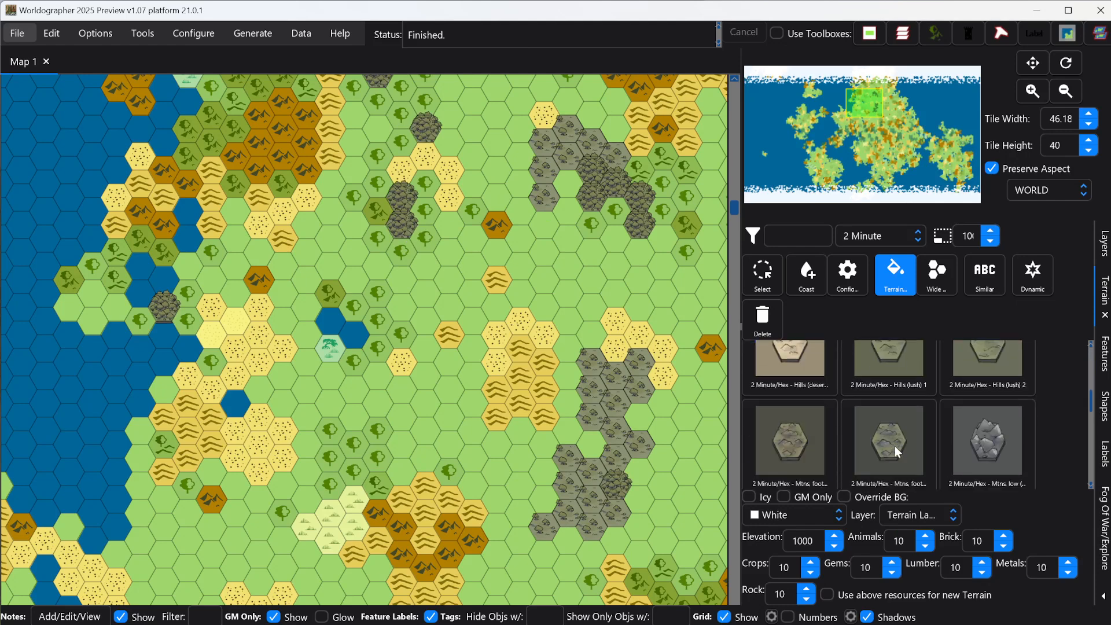
scroll(895, 446, "down", 5)
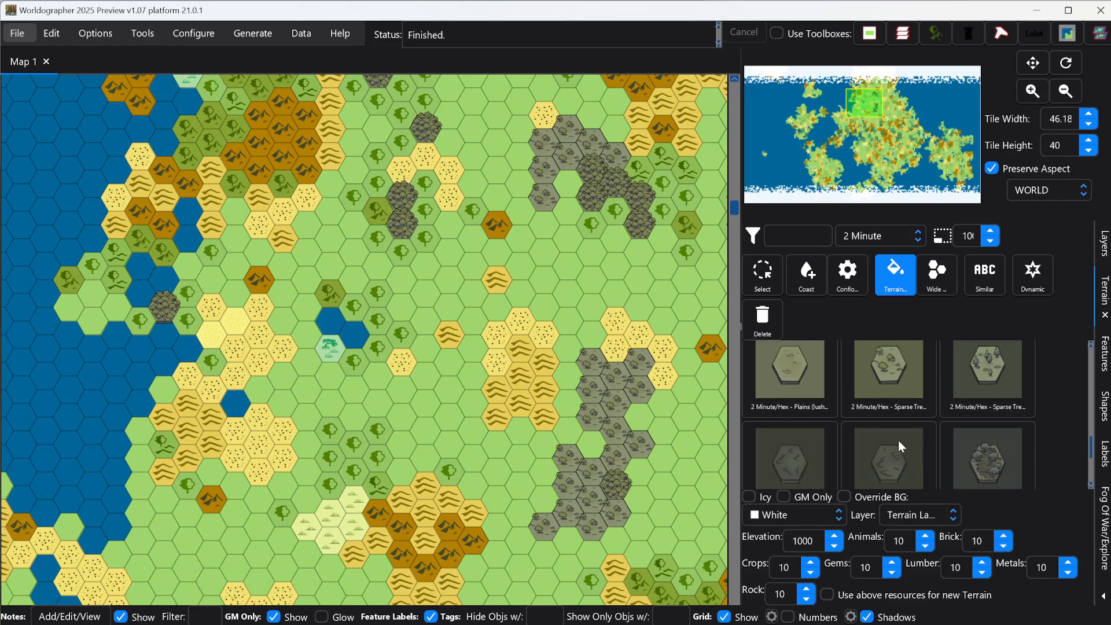
scroll(898, 437, "up", 1)
left_click(899, 429)
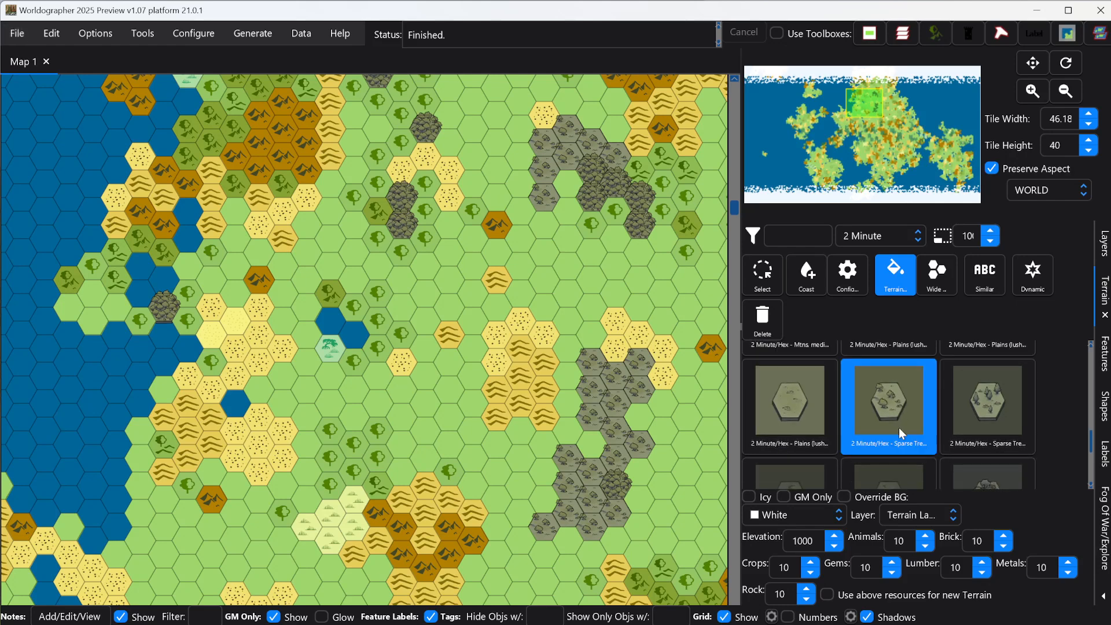
left_click(357, 316)
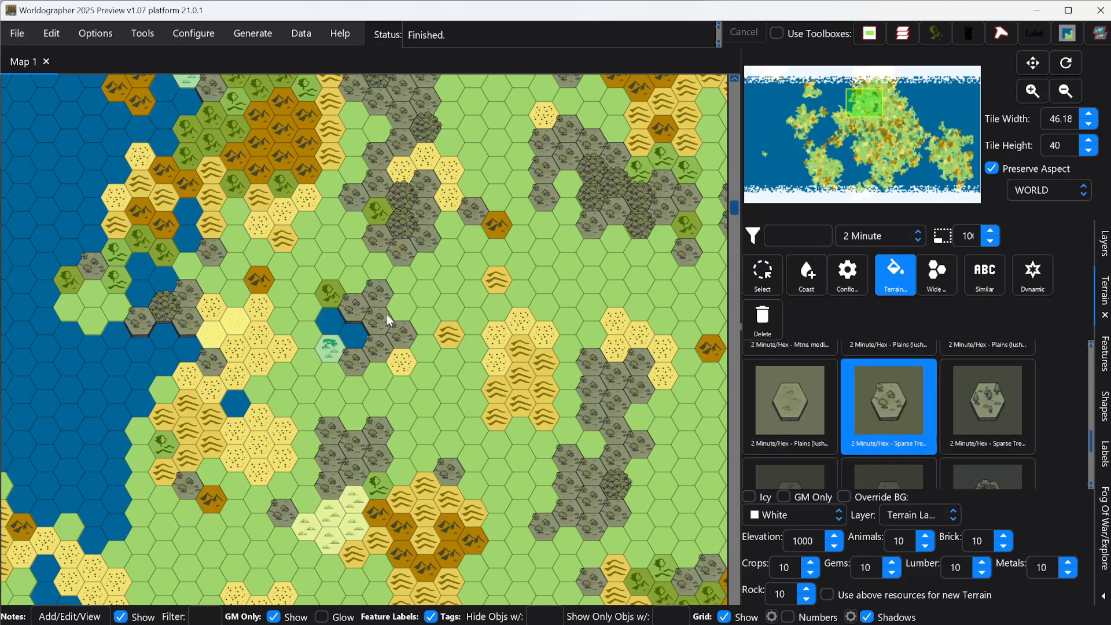
Replace the plain green grassland hexes across the map with the Base (lush) terrain.
scroll(947, 427, "up", 3)
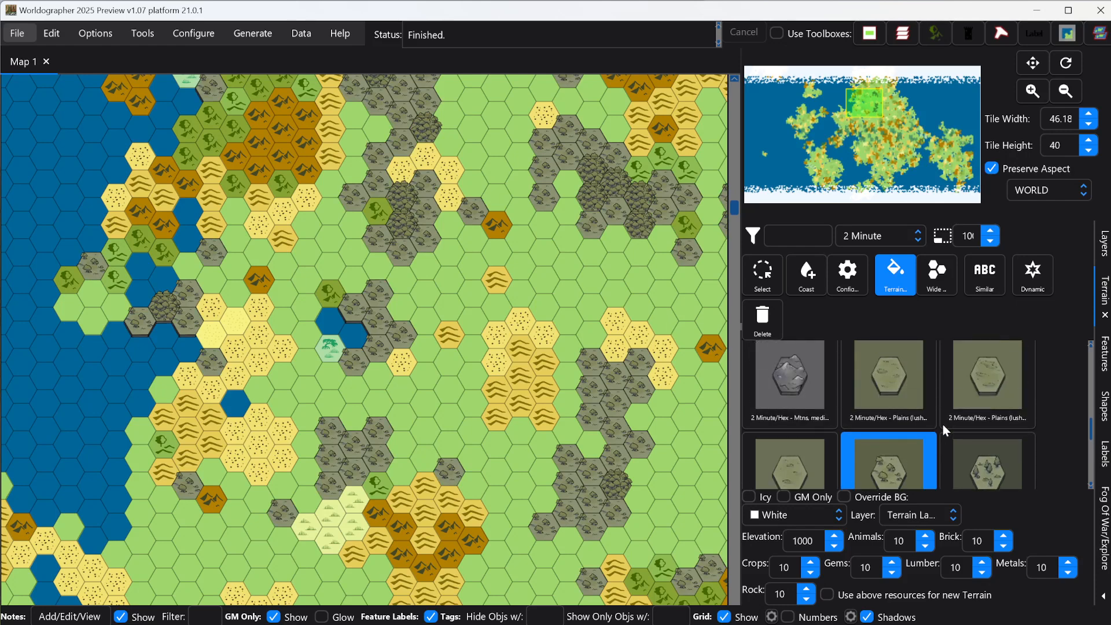
scroll(929, 420, "up", 3)
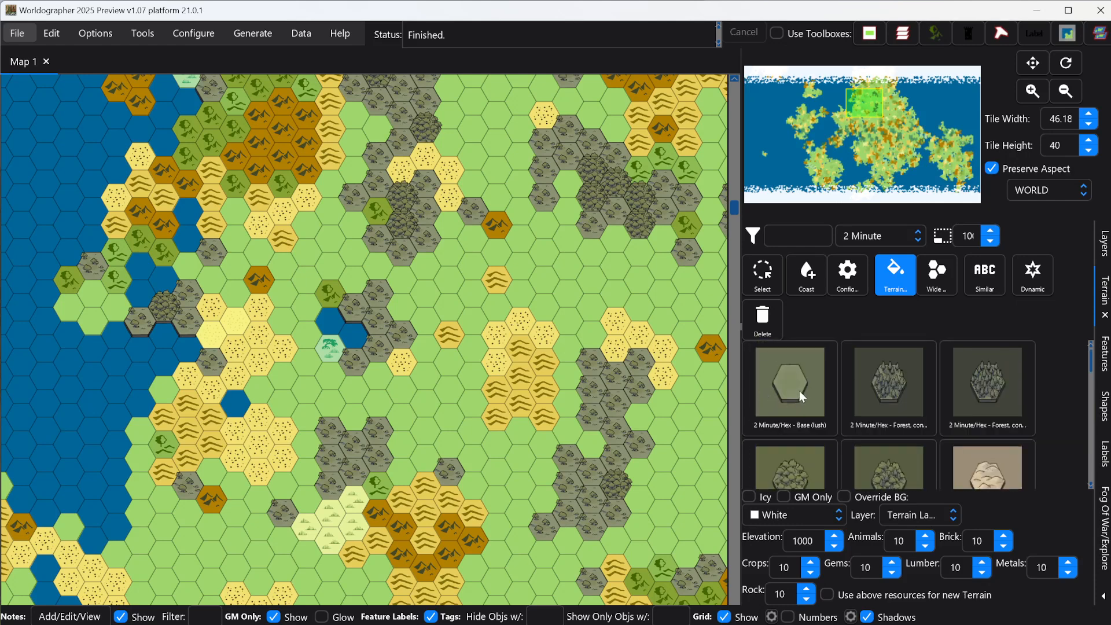
left_click(800, 391)
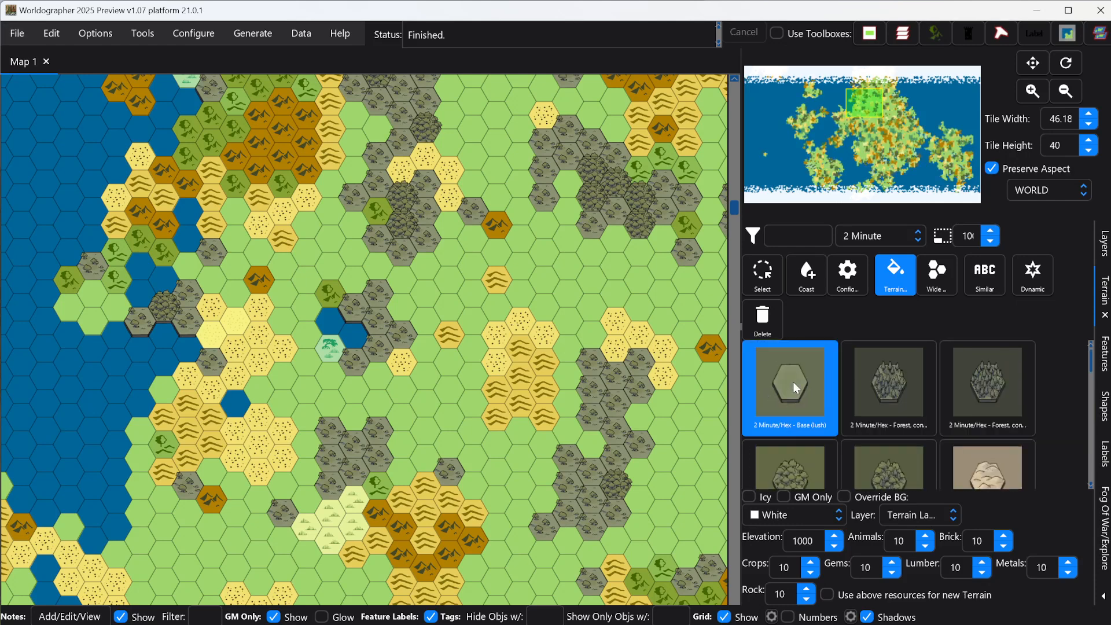
left_click(554, 270)
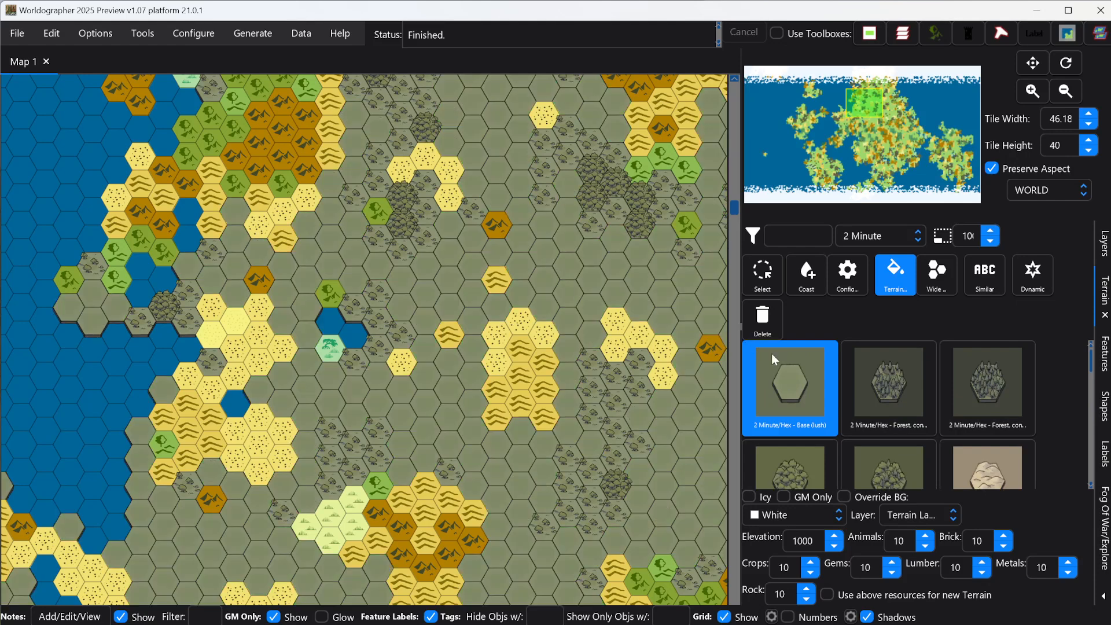
Replace all the yellow hill hexes across the map with the first desert Hills terrain.
scroll(926, 425, "down", 2)
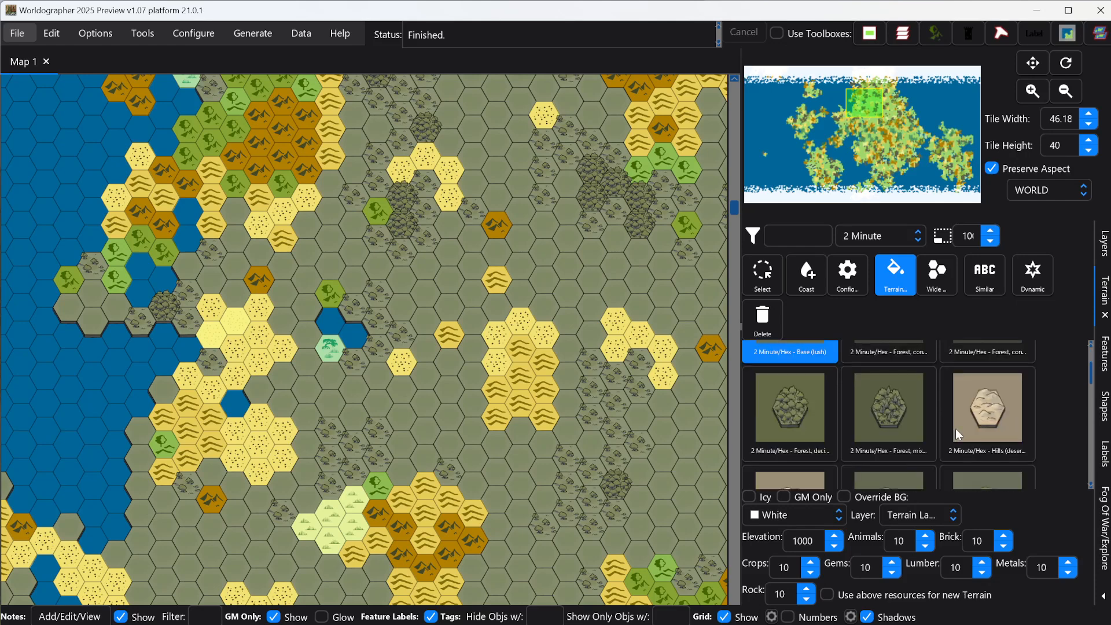
left_click(984, 394)
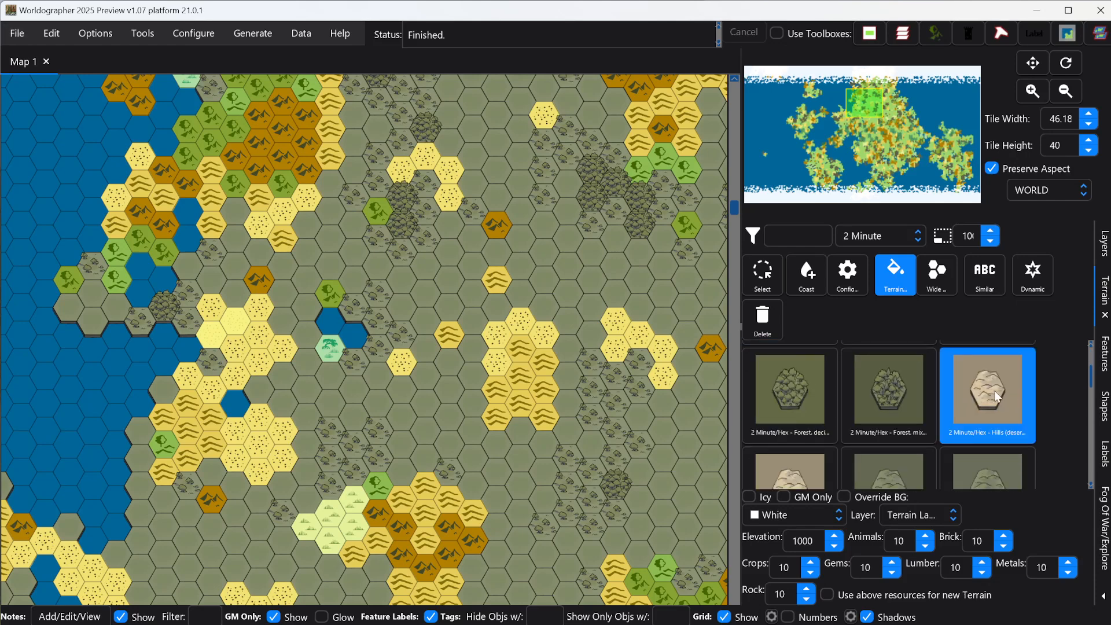
left_click(523, 407)
key("alt")
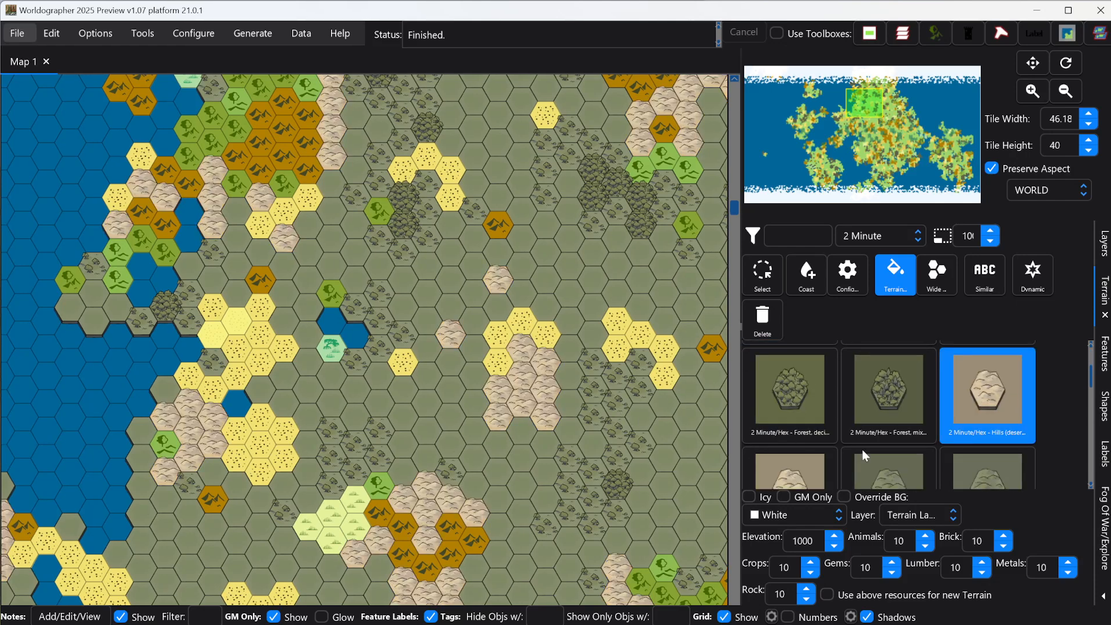
Replace all the orange-brown mountain hexes across the map with the grey medium mountains terrain.
scroll(961, 425, "down", 5)
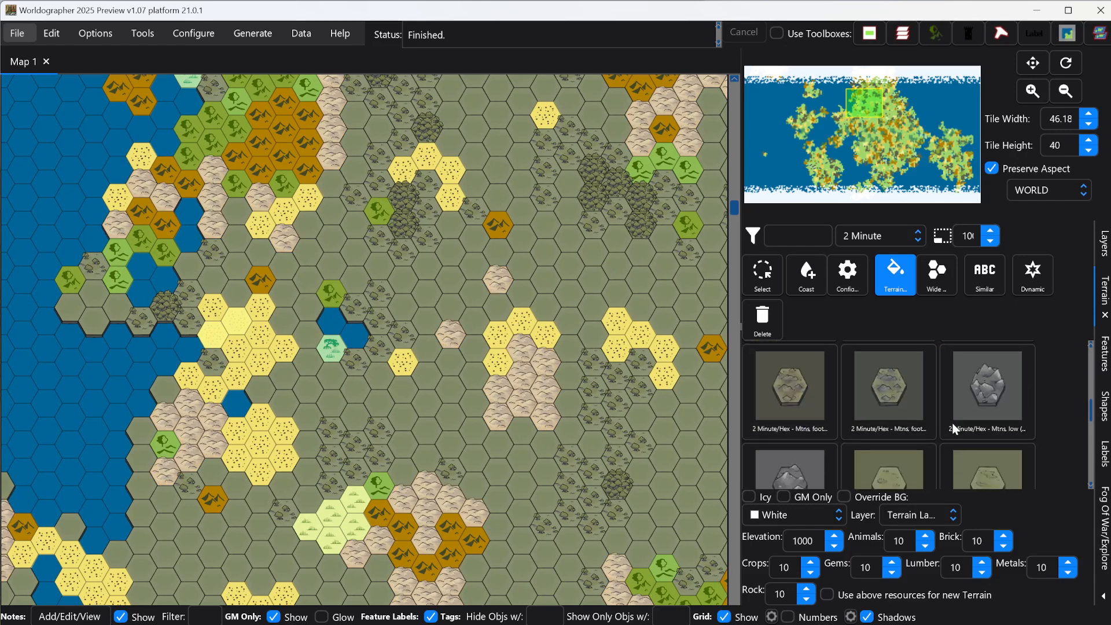
scroll(942, 419, "down", 5)
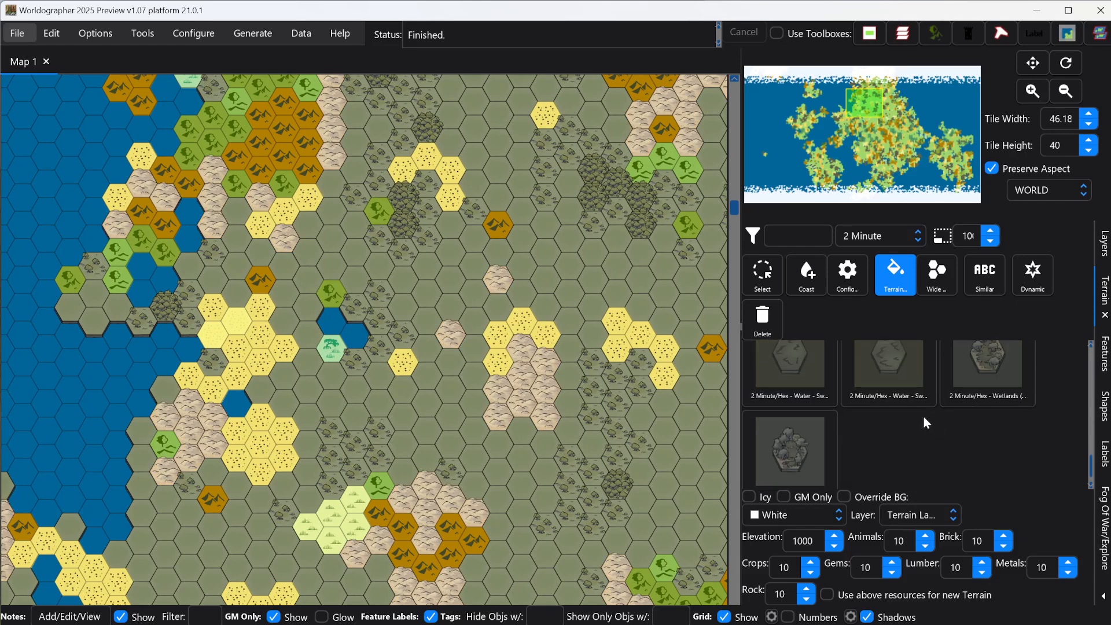
scroll(928, 443, "up", 4)
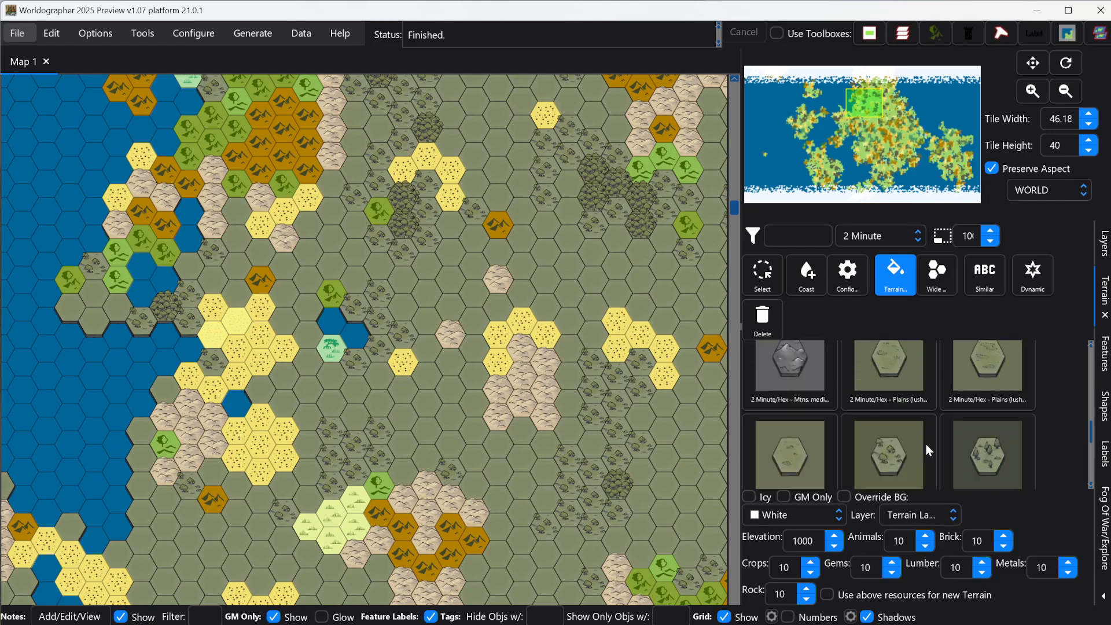
left_click(793, 453)
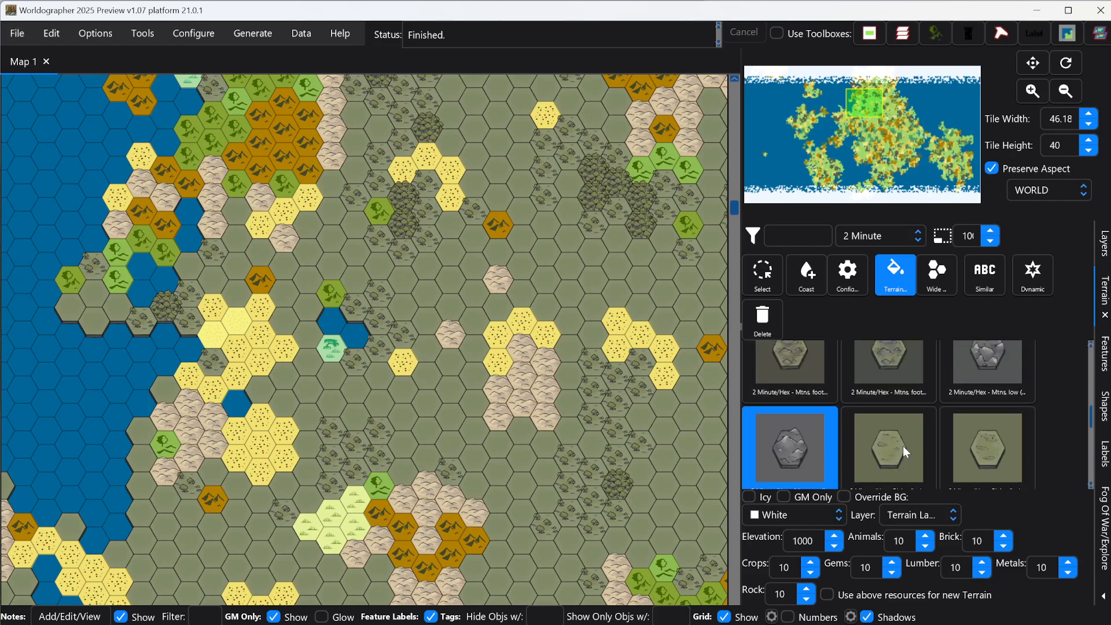
left_click(454, 550)
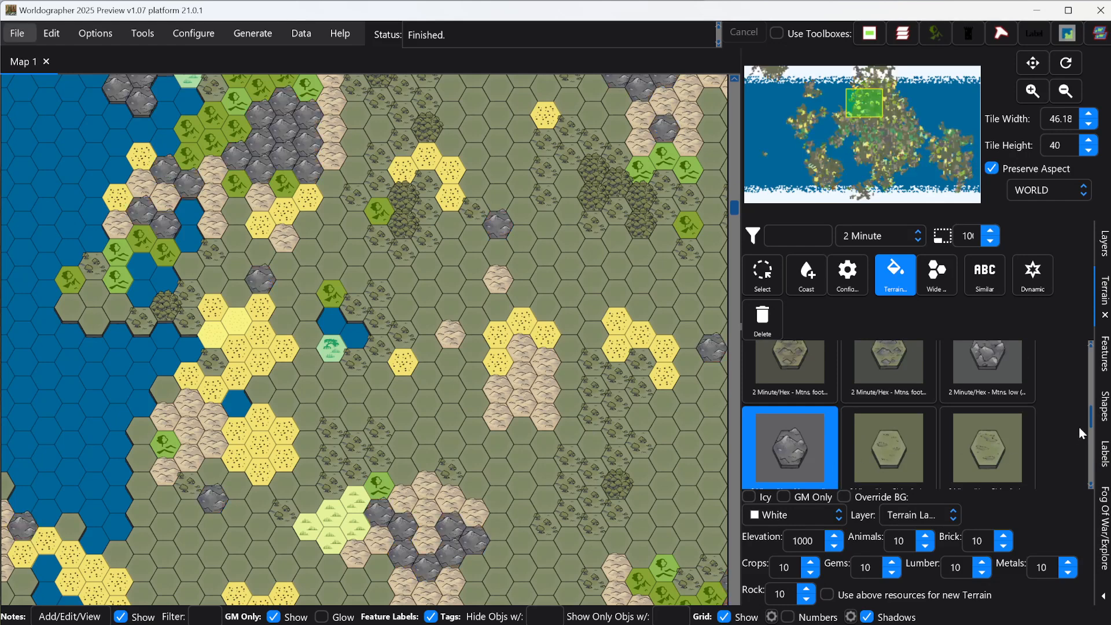
Replace the teal swamp hexes, such as the one beside the small inland lake, with the last terrain tile in the 2 Minute category.
scroll(1005, 433, "down", 4)
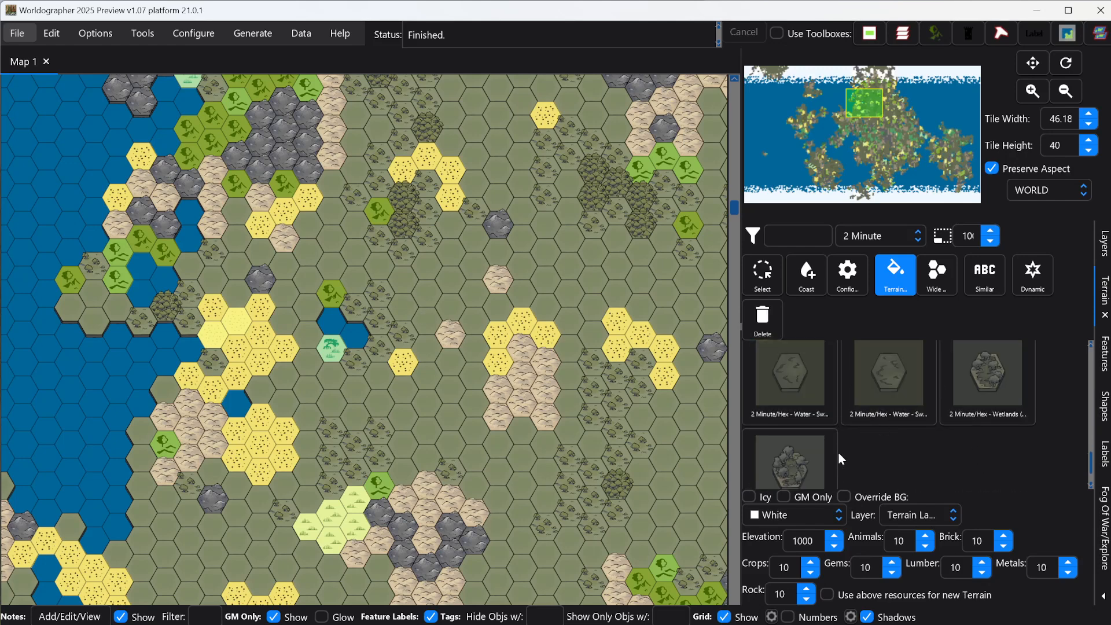
left_click(813, 460)
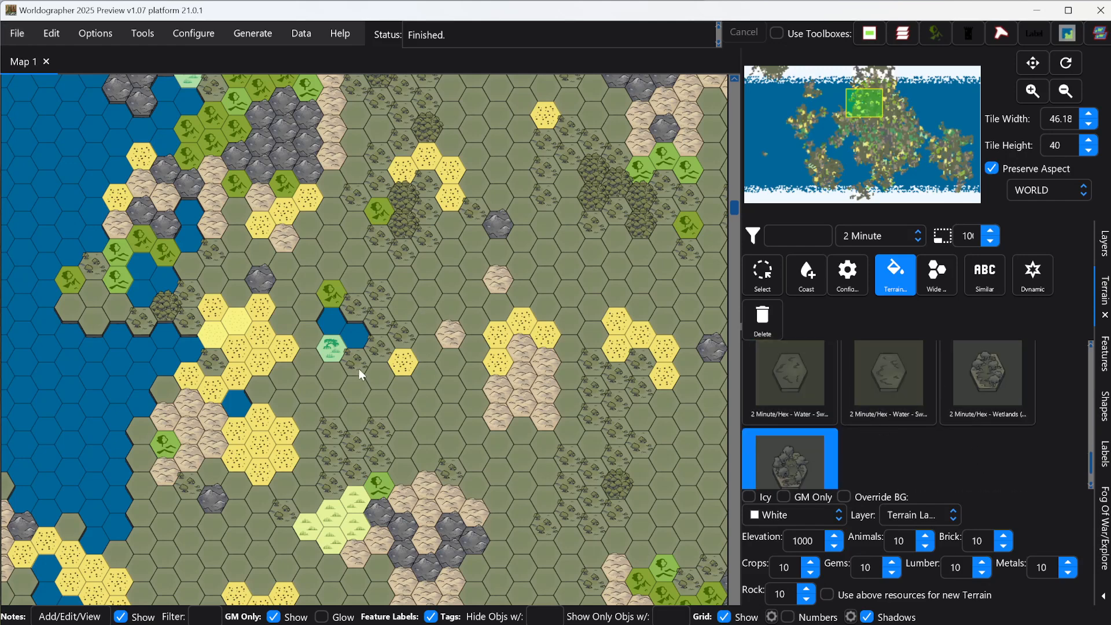
left_click(328, 348)
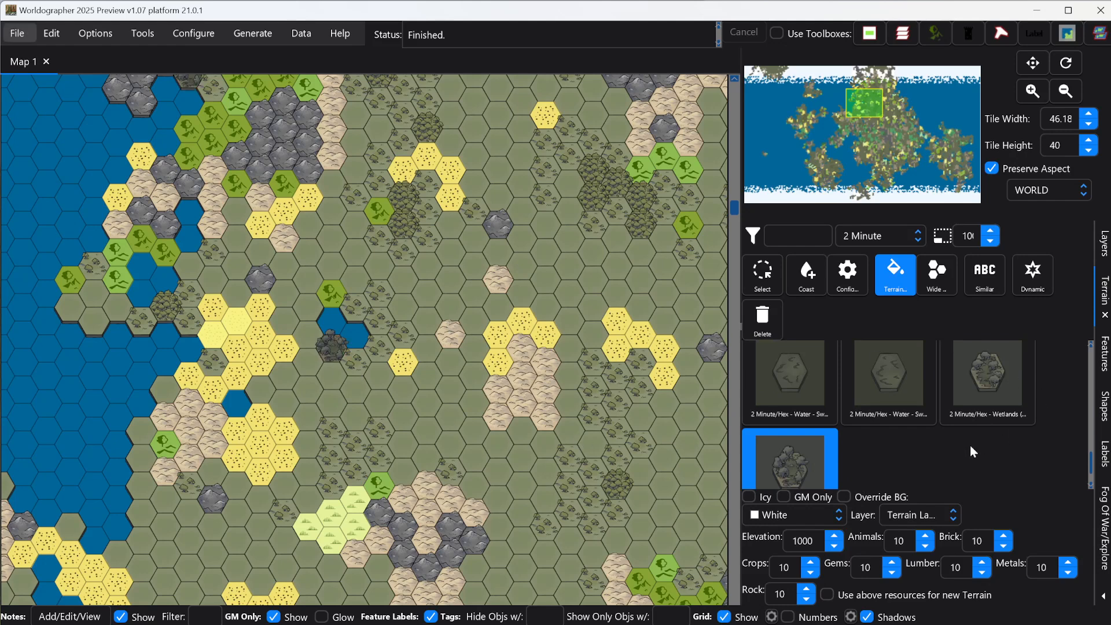
Replace the bright green forested hill hexes across the map with the Hills (lush) 1 terrain.
scroll(961, 445, "up", 3)
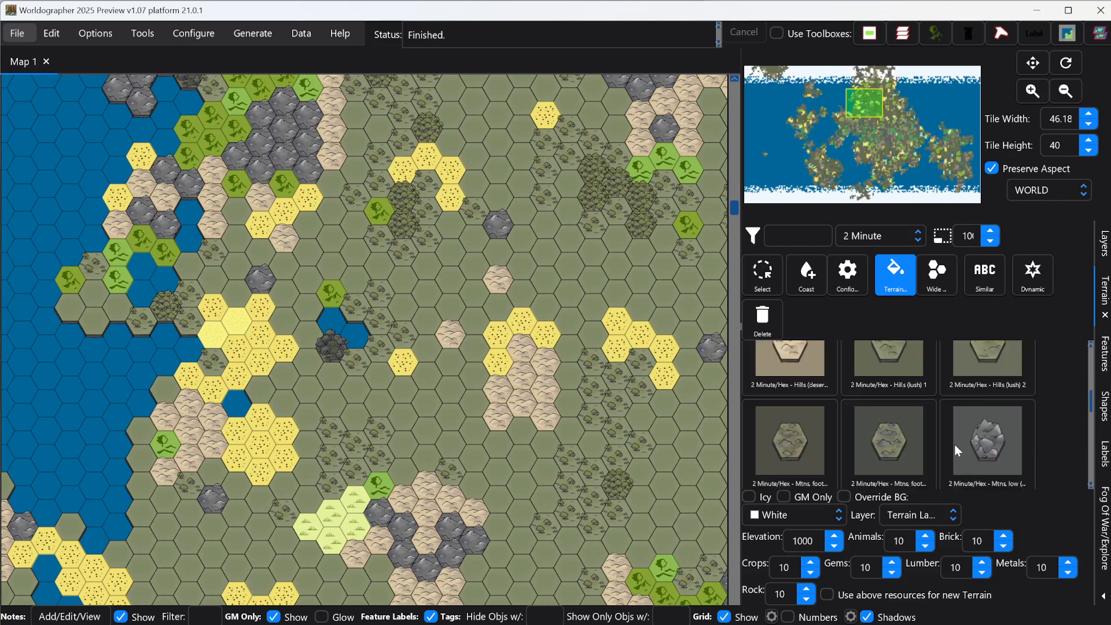
scroll(956, 450, "up", 1)
left_click(903, 438)
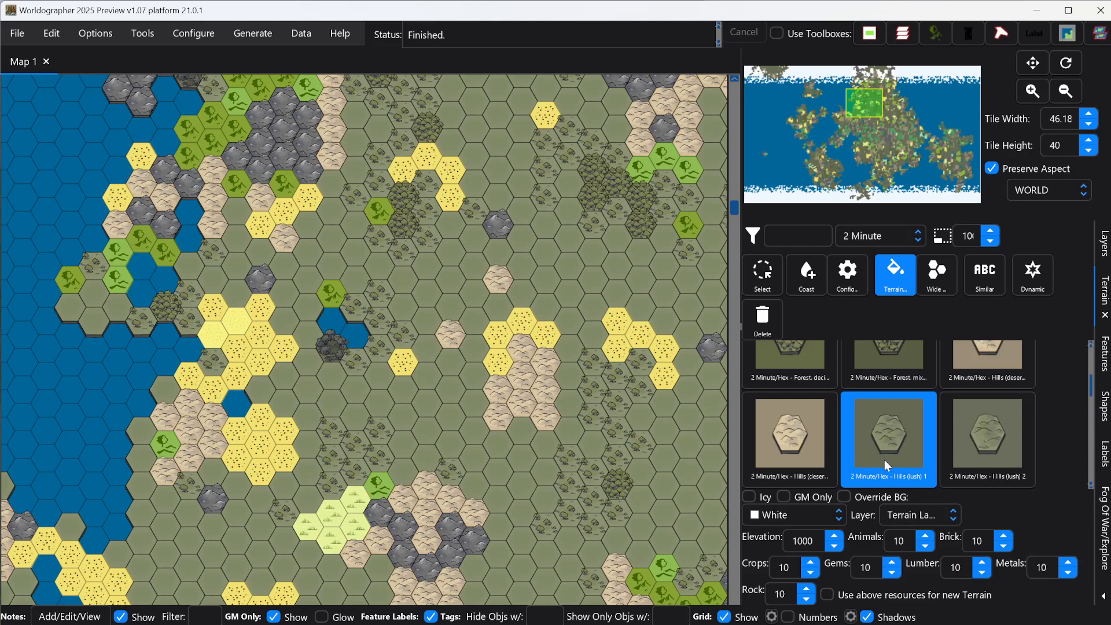
left_click(164, 447)
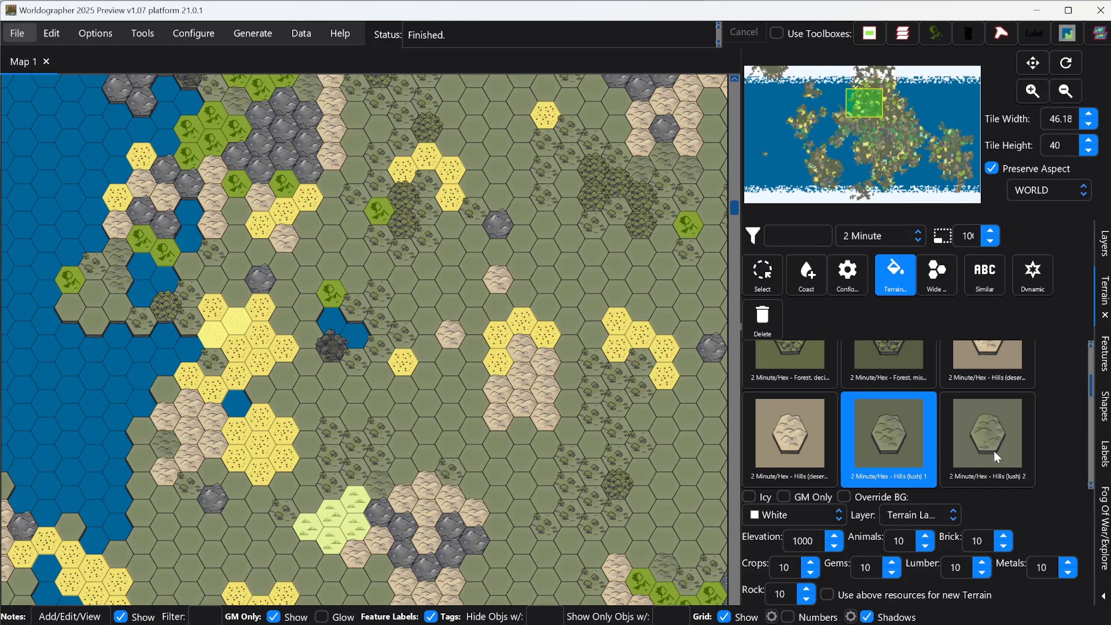
Replace the olive-green forested mountain hexes across the map with the Mountains, foothills (rocky) terrain.
scroll(997, 441, "up", 2)
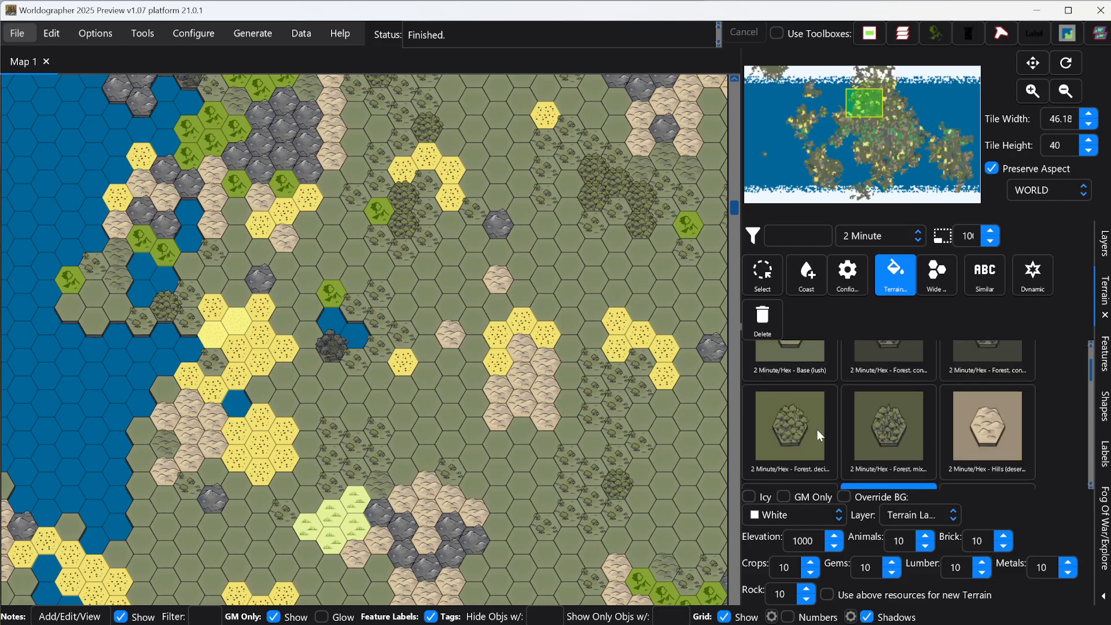
scroll(892, 444, "up", 1)
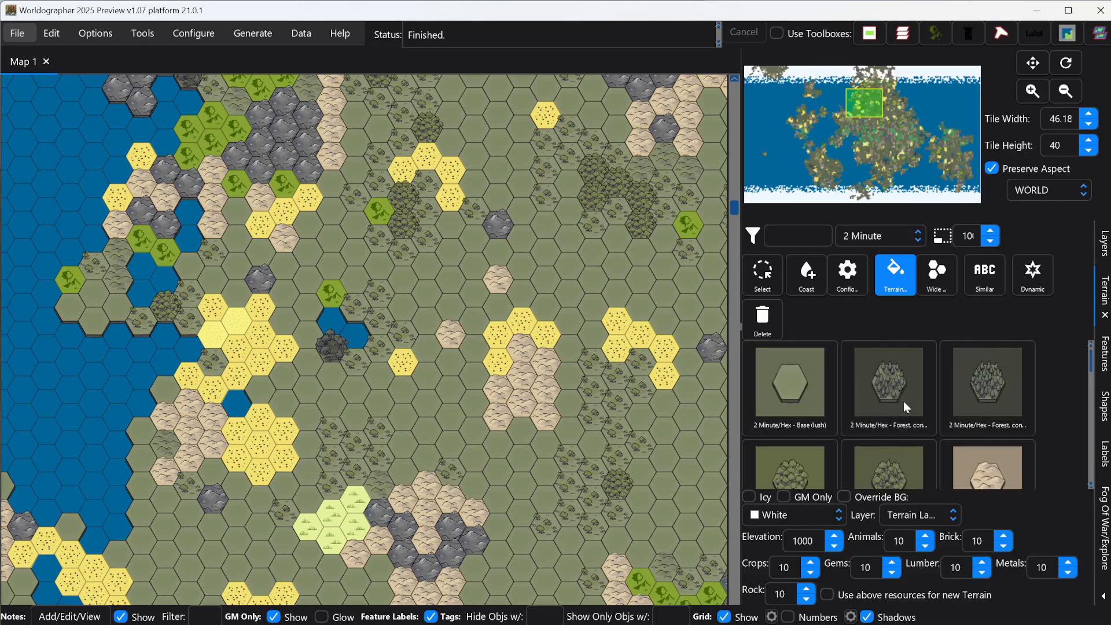
scroll(926, 411, "down", 5)
scroll(925, 427, "down", 2)
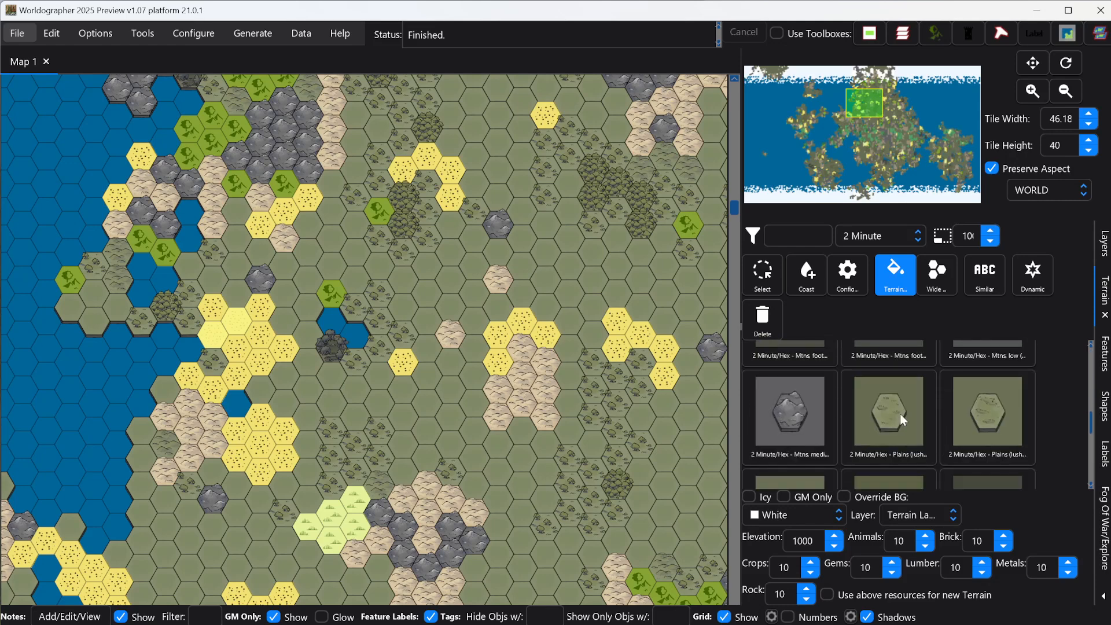
scroll(915, 438, "up", 2)
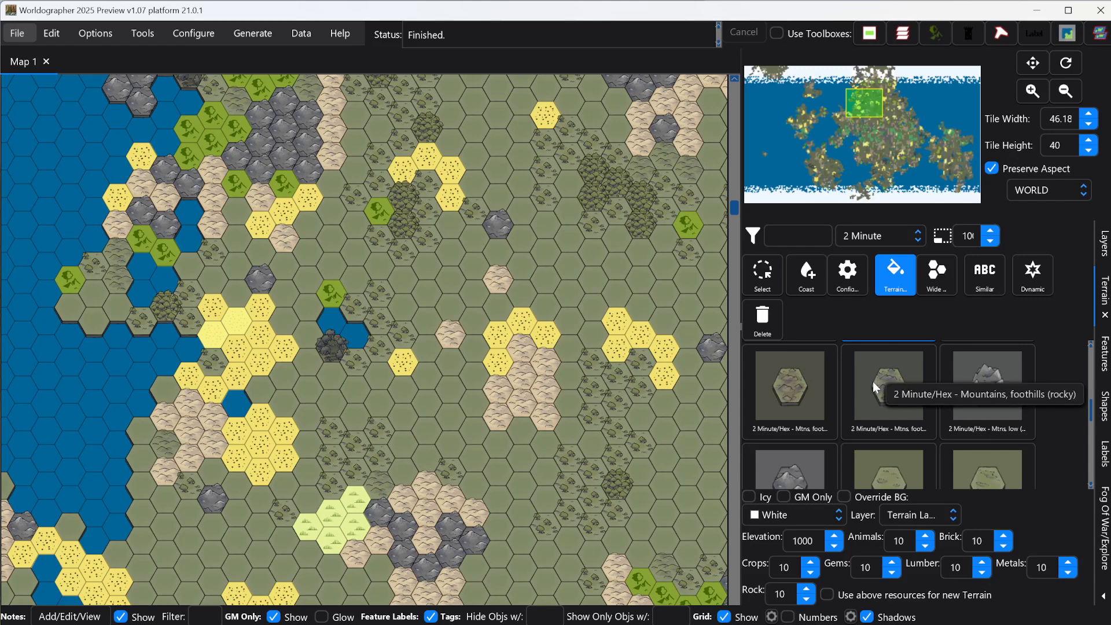
left_click(870, 391)
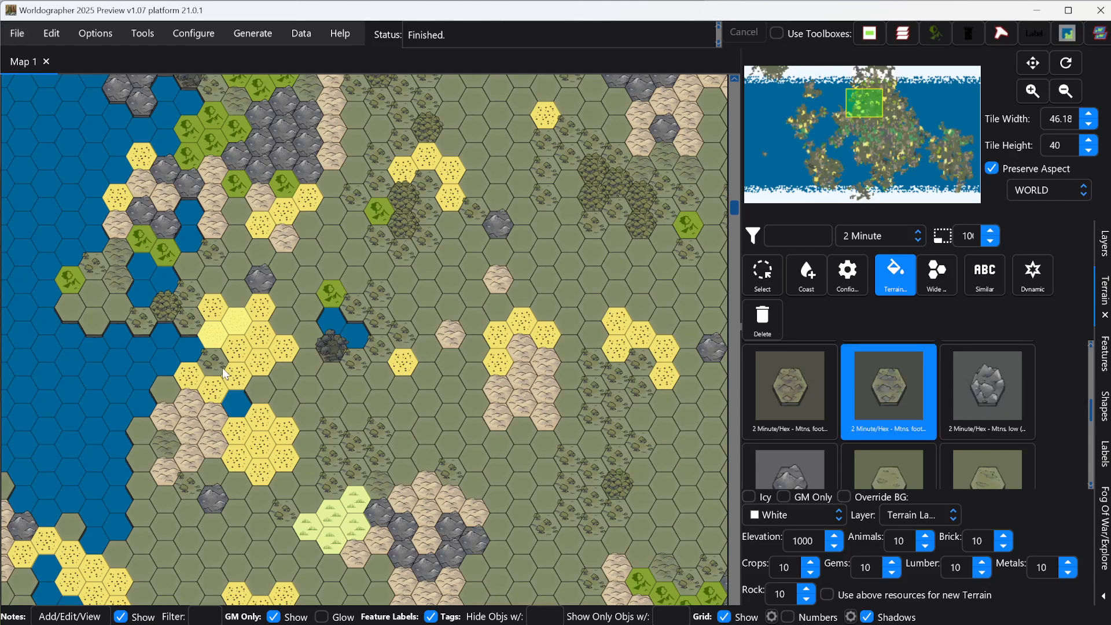
left_click(330, 296)
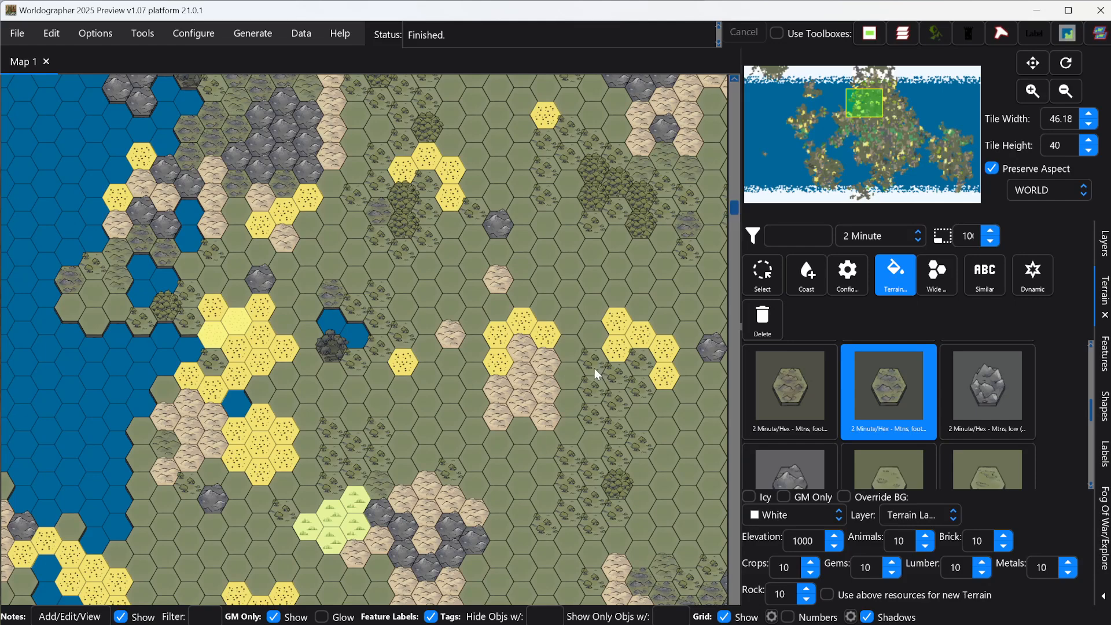
Start adding more custom terrain and select the images Hex - Plains (desert) 4.png and Hex - Plains (desert) 5.png.
mouse_move(878, 104)
left_mouse_down()
mouse_move(897, 120)
mouse_move(867, 115)
left_mouse_up()
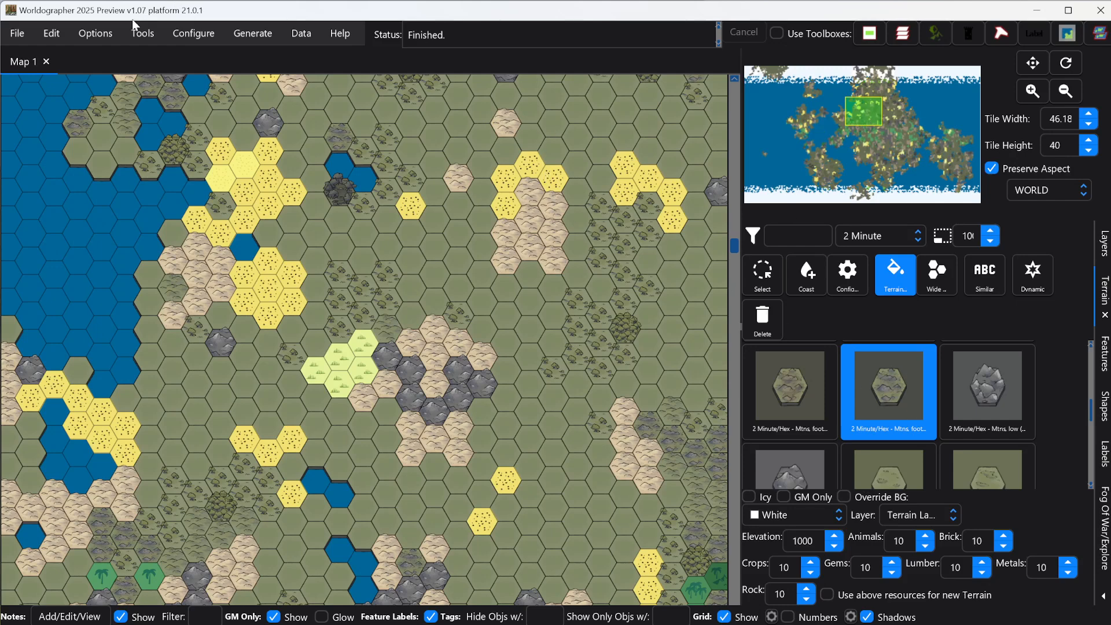
left_click(203, 33)
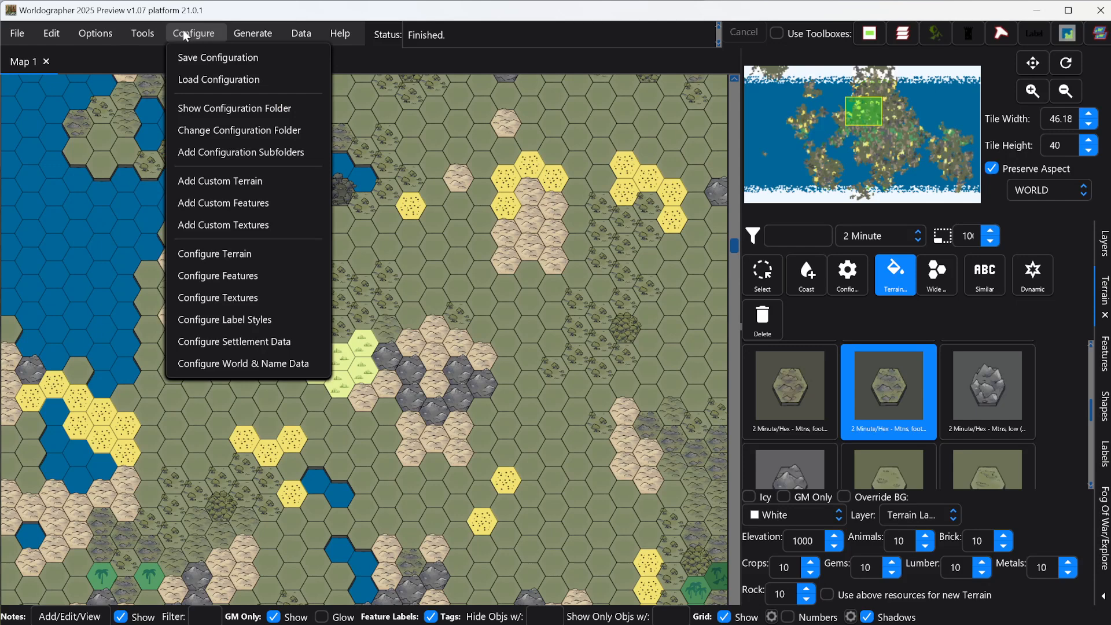
left_click(236, 182)
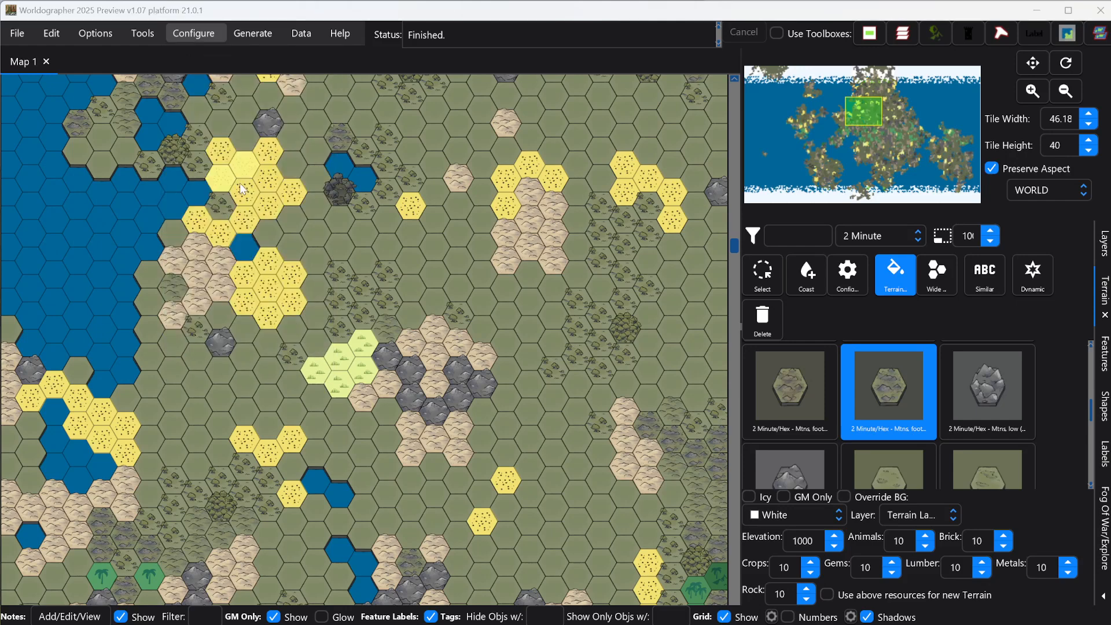
scroll(414, 267, "down", 10)
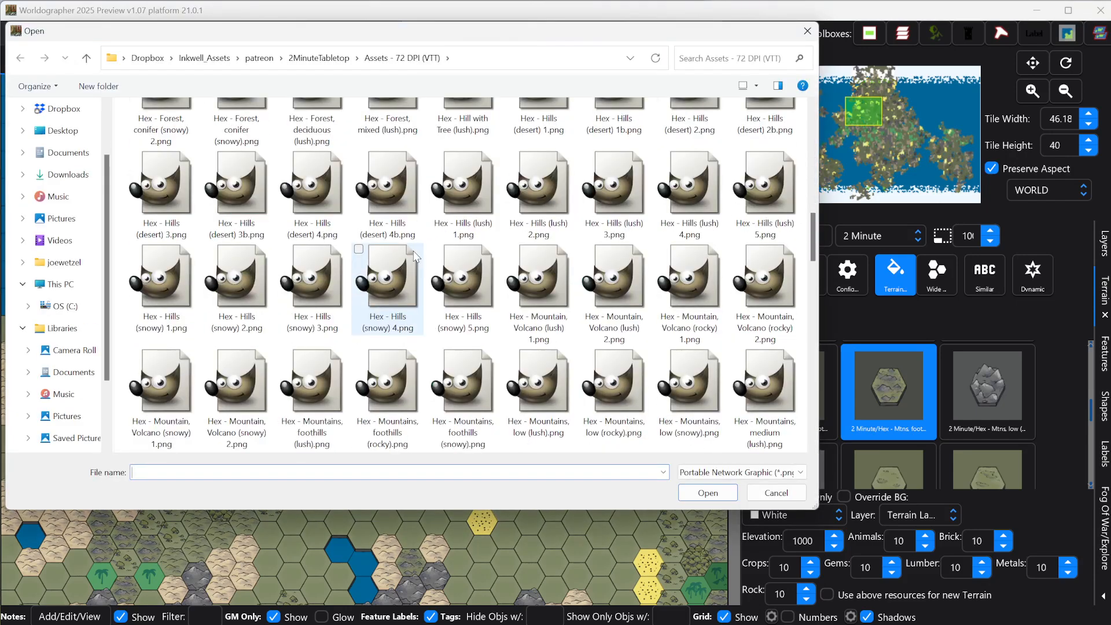
scroll(426, 266, "down", 5)
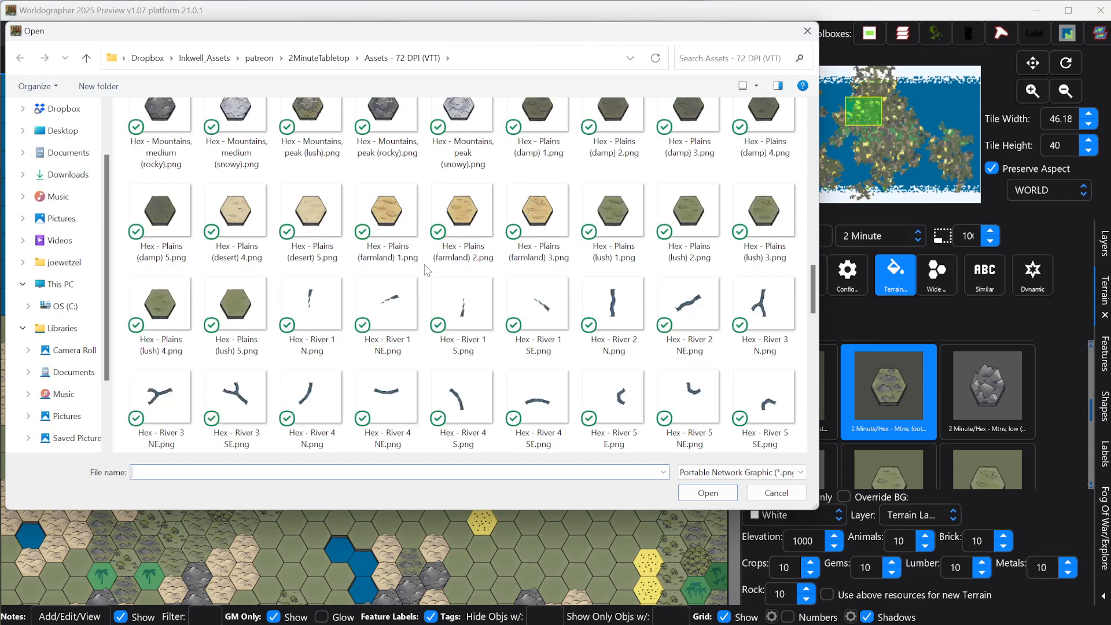
scroll(413, 272, "up", 1)
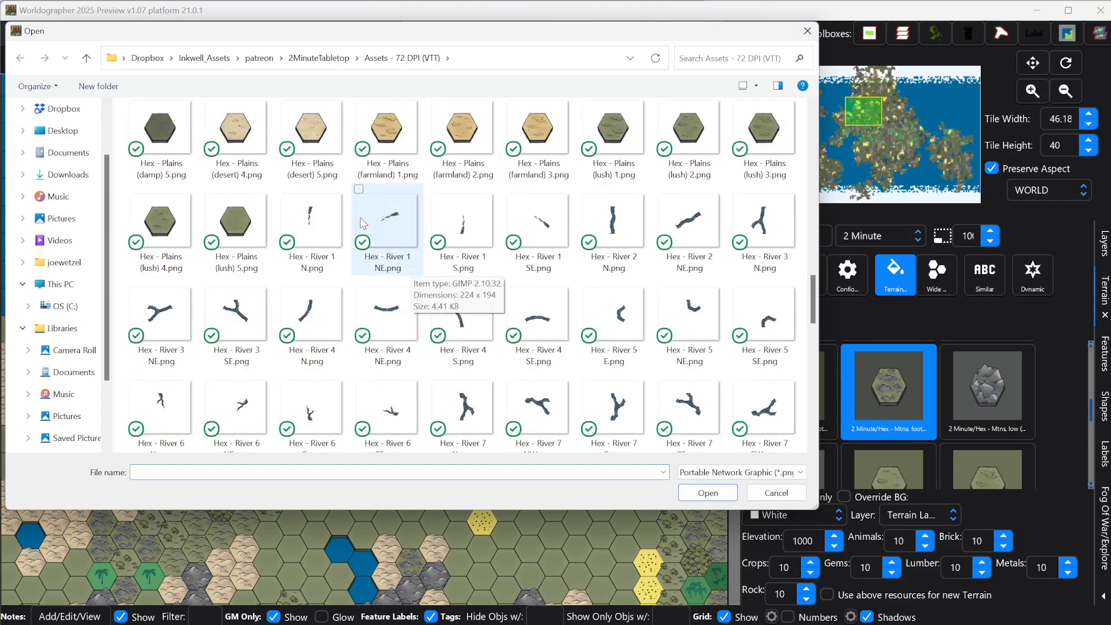
left_click(306, 149)
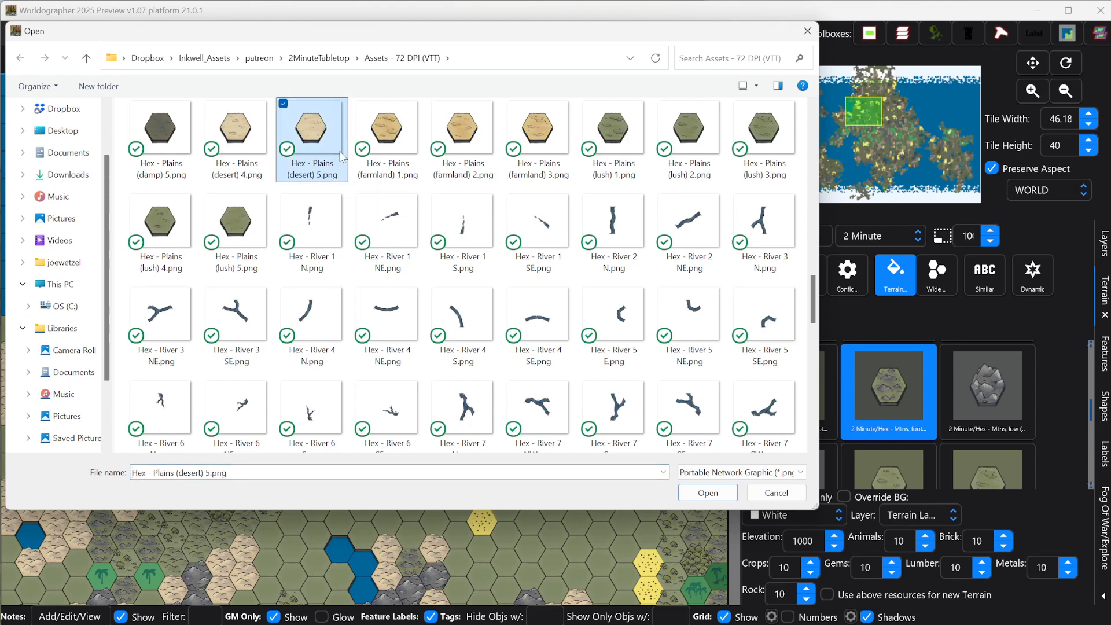
left_click(260, 137, "ctrl")
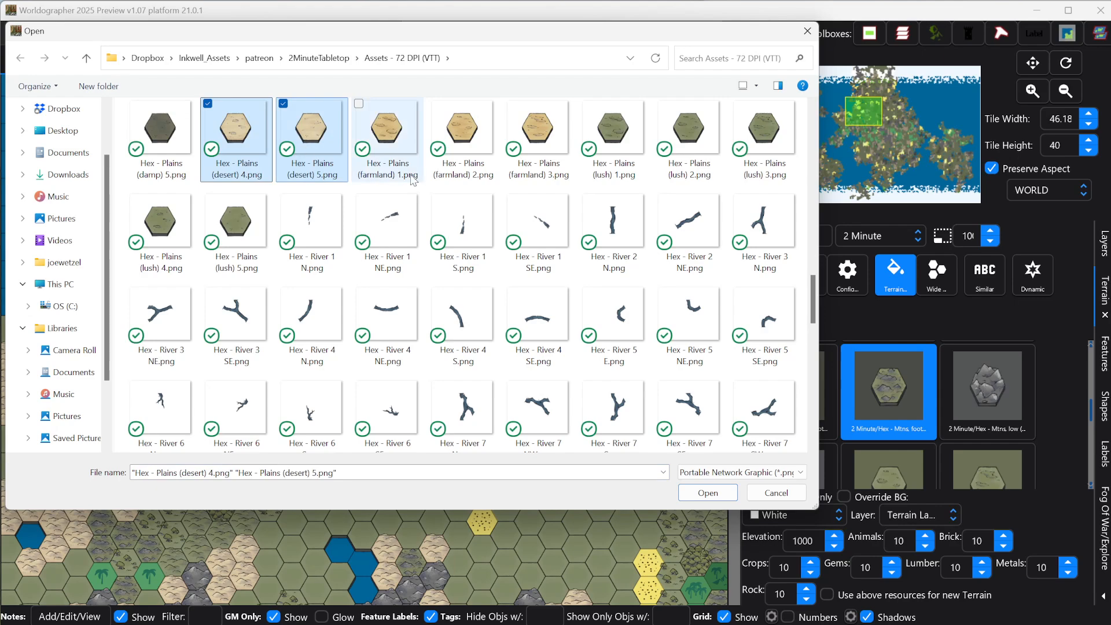
Look through the remaining hex images in the asset folder for other terrain worth importing.
scroll(441, 202, "down", 1)
scroll(440, 203, "down", 3)
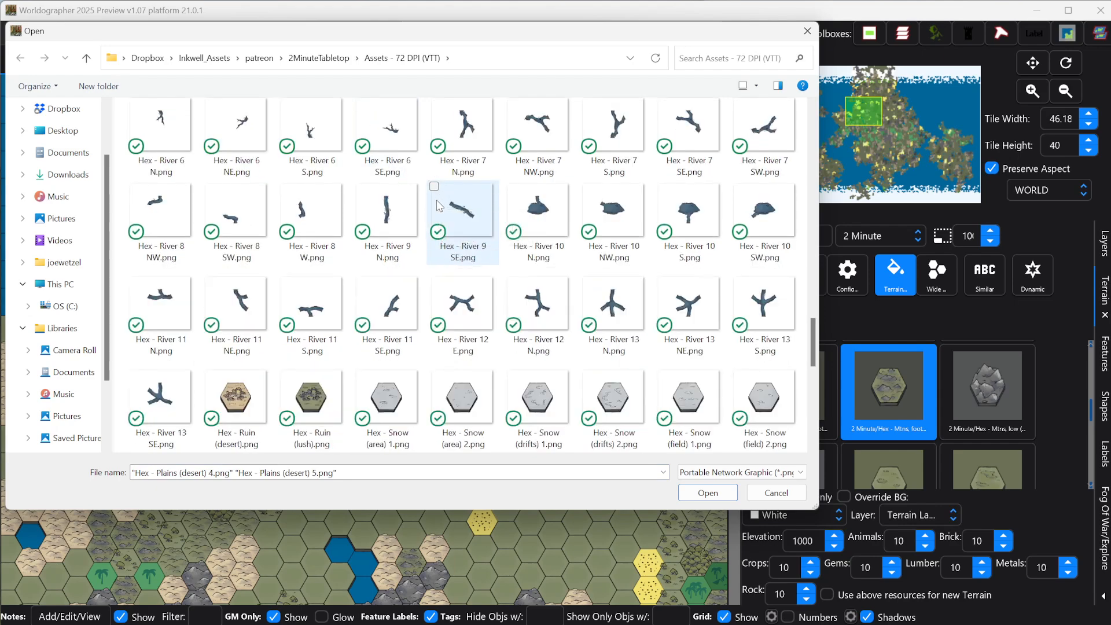
scroll(437, 200, "down", 2)
scroll(432, 207, "down", 2)
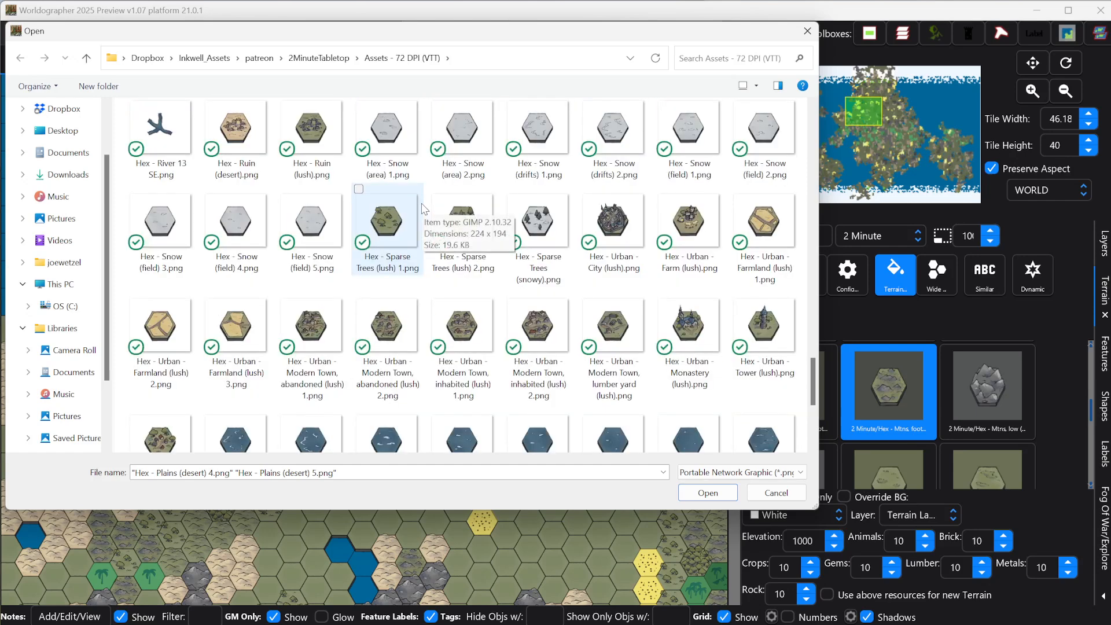
scroll(425, 209, "down", 1)
scroll(423, 209, "up", 15)
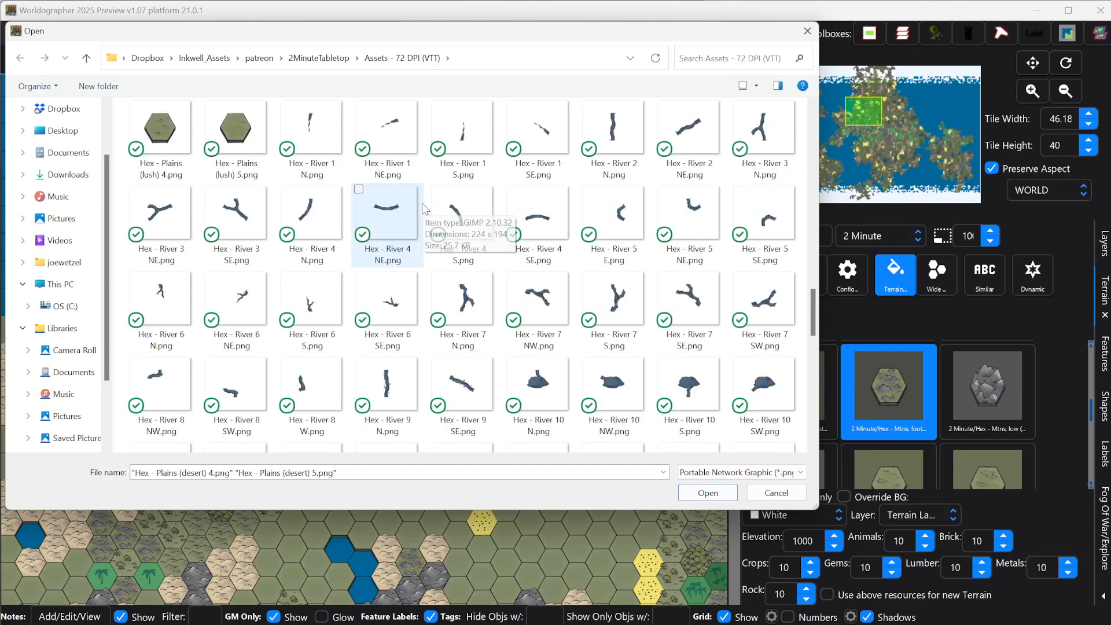
scroll(425, 209, "up", 2)
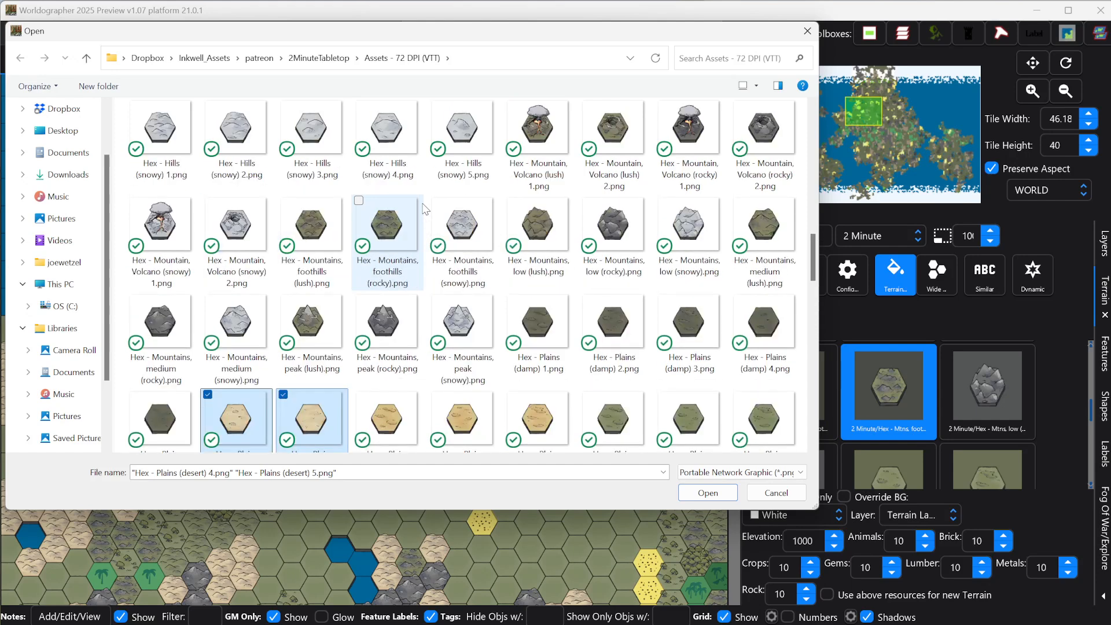
scroll(425, 209, "up", 5)
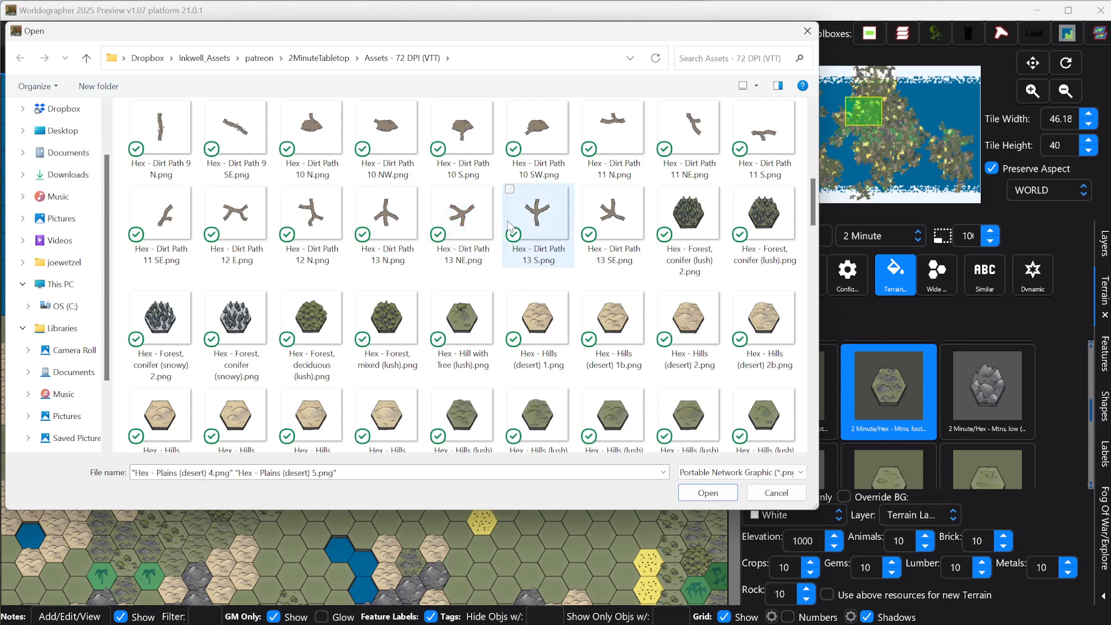
scroll(510, 225, "down", 3)
scroll(502, 228, "down", 10)
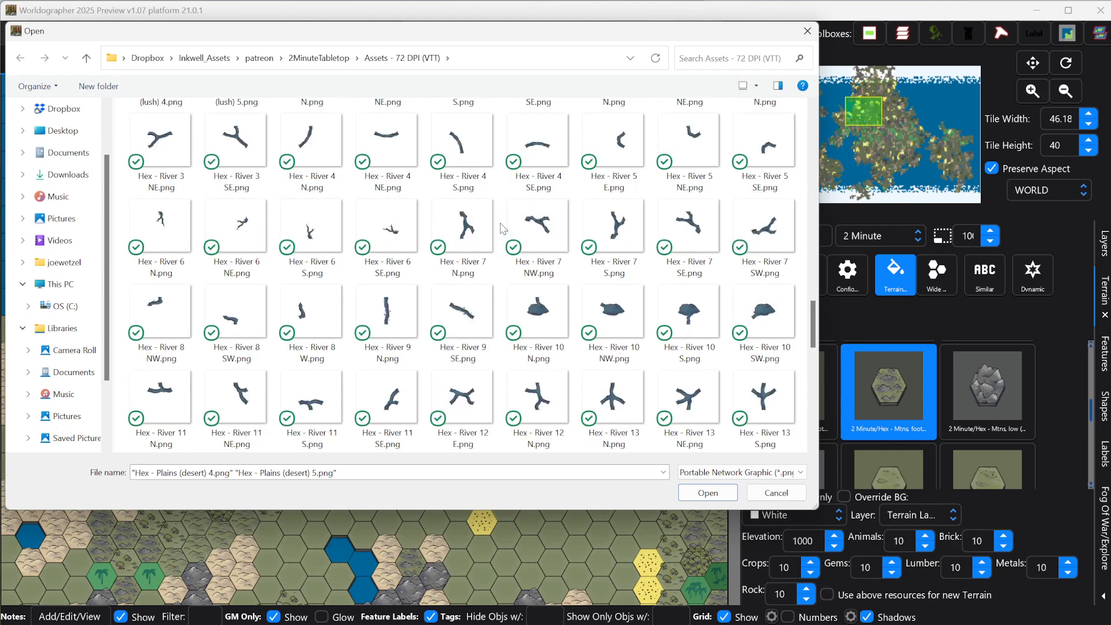
scroll(499, 223, "up", 3)
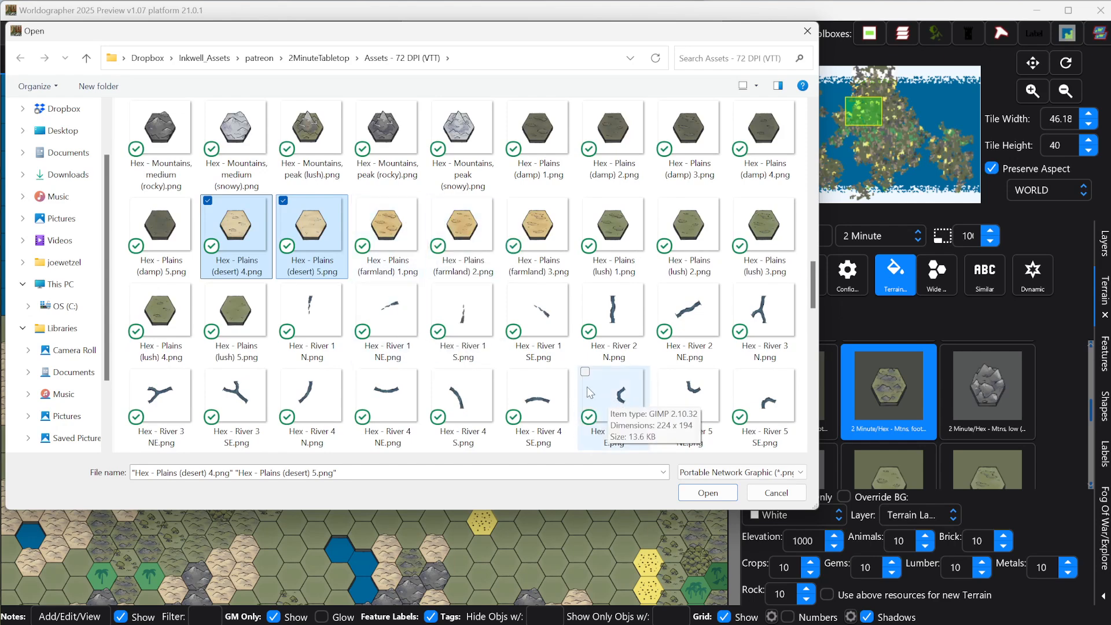
Import the two selected desert plains images into the 2 Minute terrain category with the size override applied to all.
left_click(708, 493)
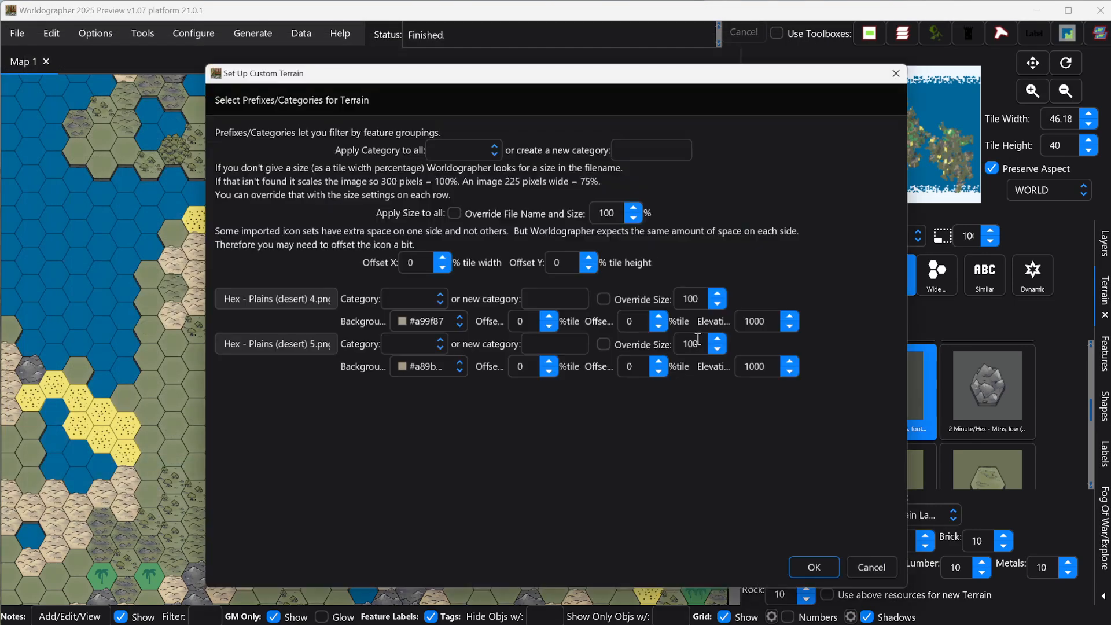
left_click(472, 147)
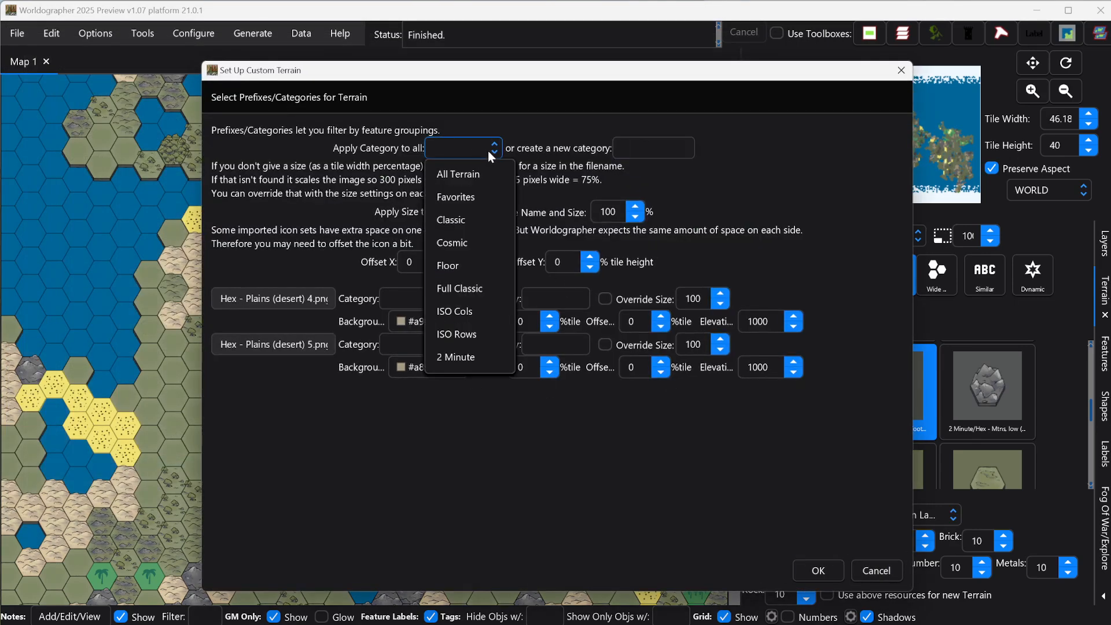
left_click(473, 358)
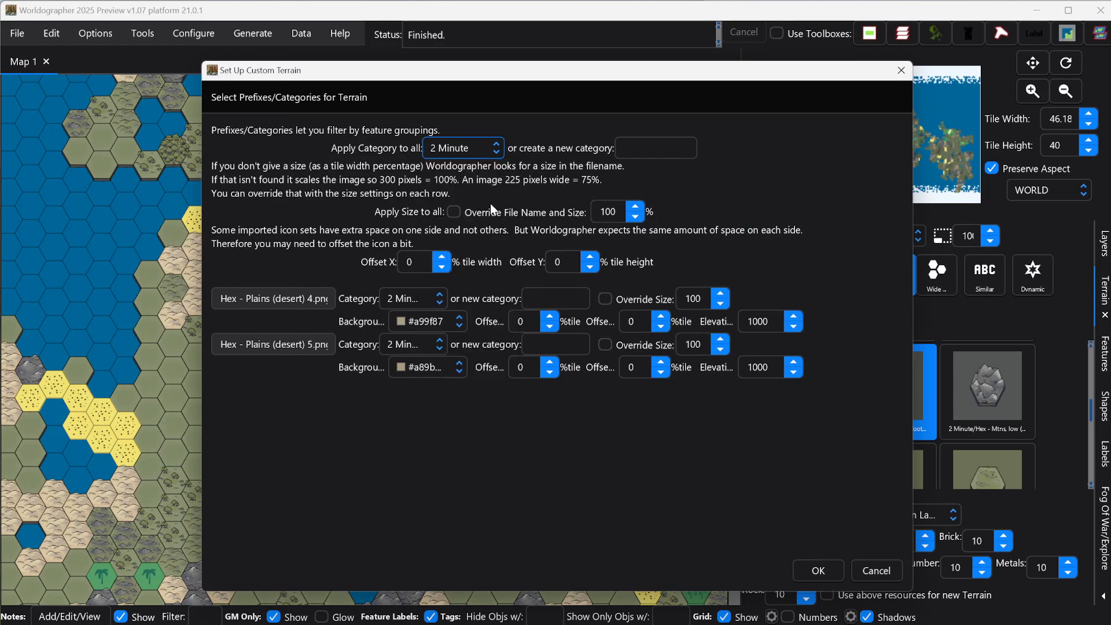
left_click(454, 212)
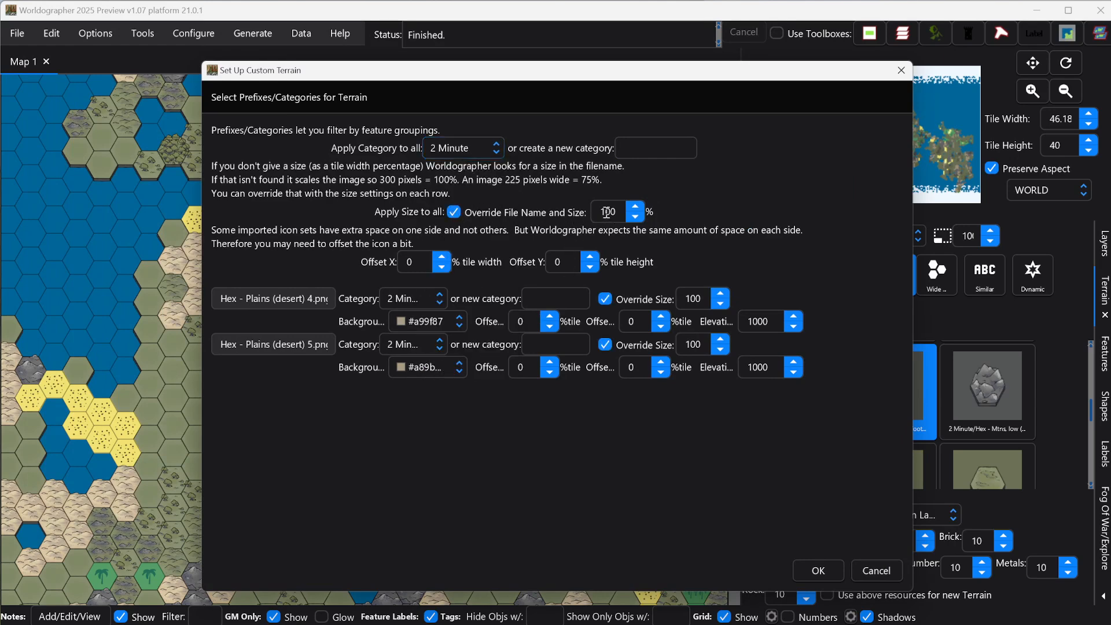
type("2")
left_click(711, 211)
left_click(818, 572)
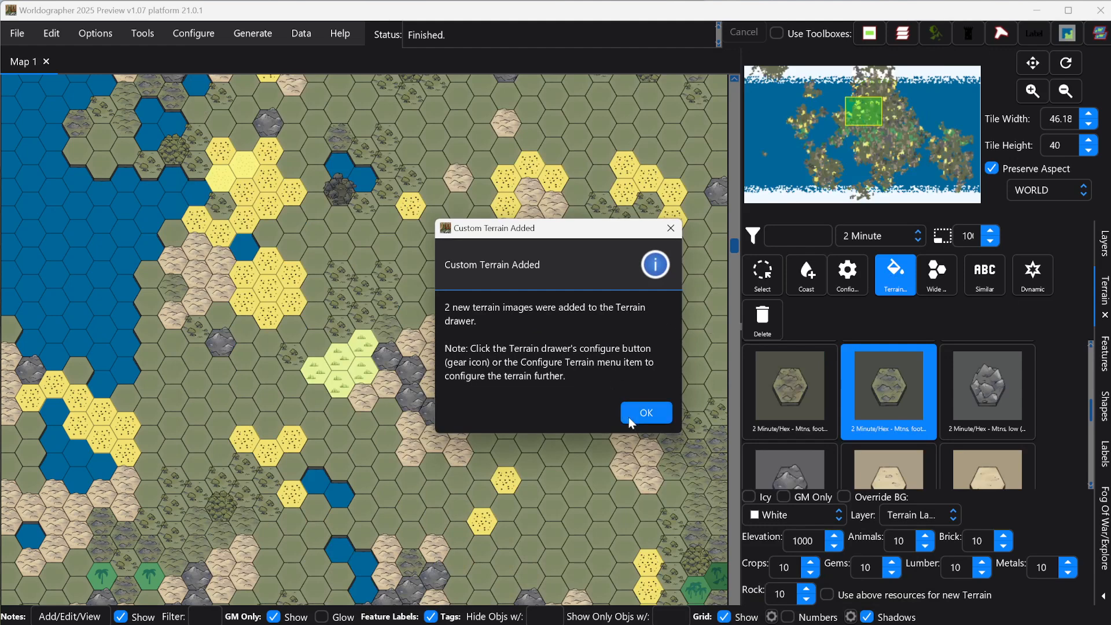
left_click(634, 413)
Replace the dotted yellow desert hexes across the map with Plains (desert) 4 and the plain yellow hexes with Plains (desert) 5.
scroll(956, 421, "down", 5)
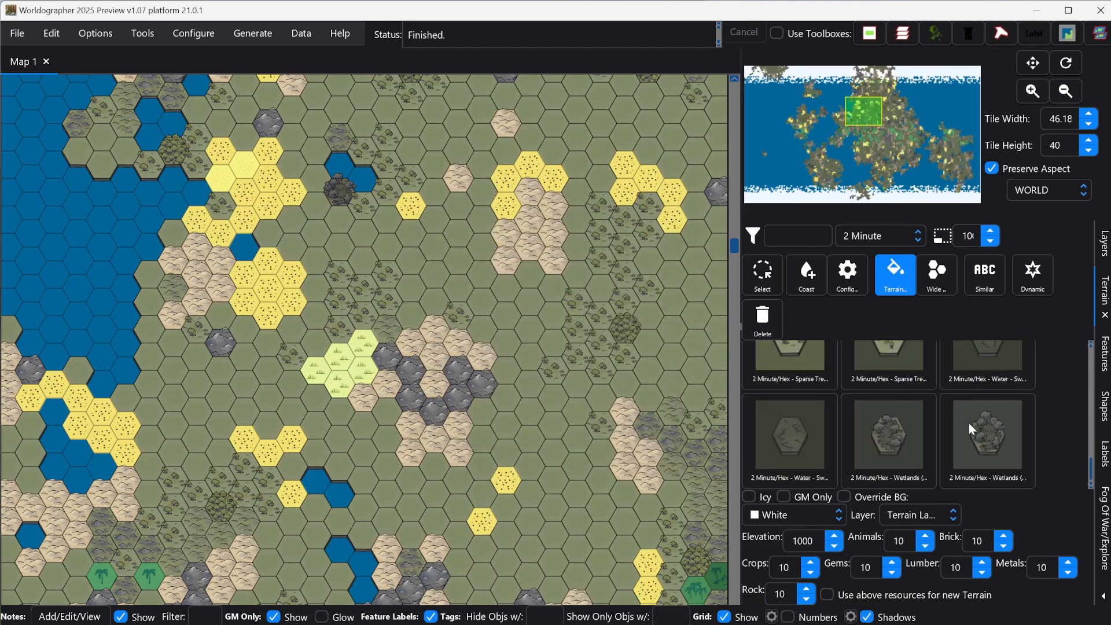
scroll(989, 391, "up", 4)
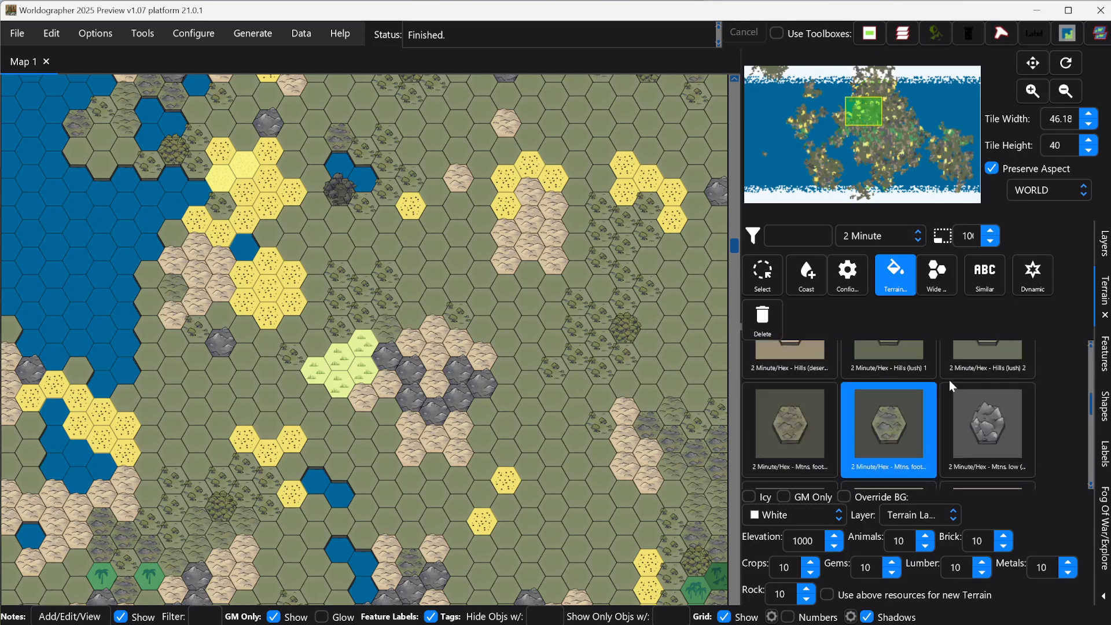
left_click(891, 445)
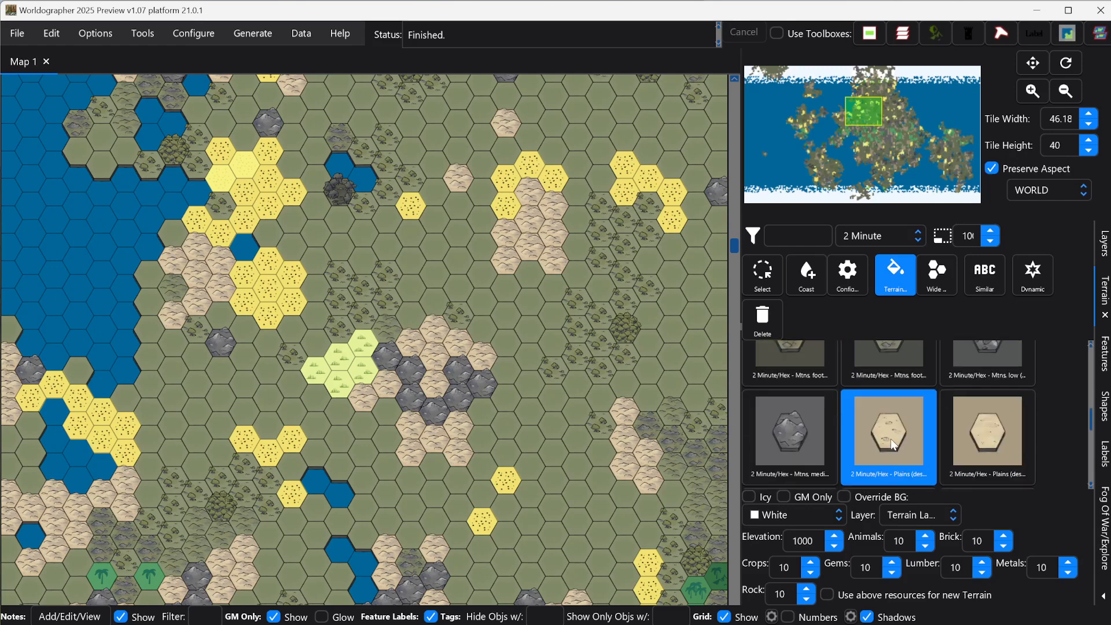
left_click(256, 300, "alt")
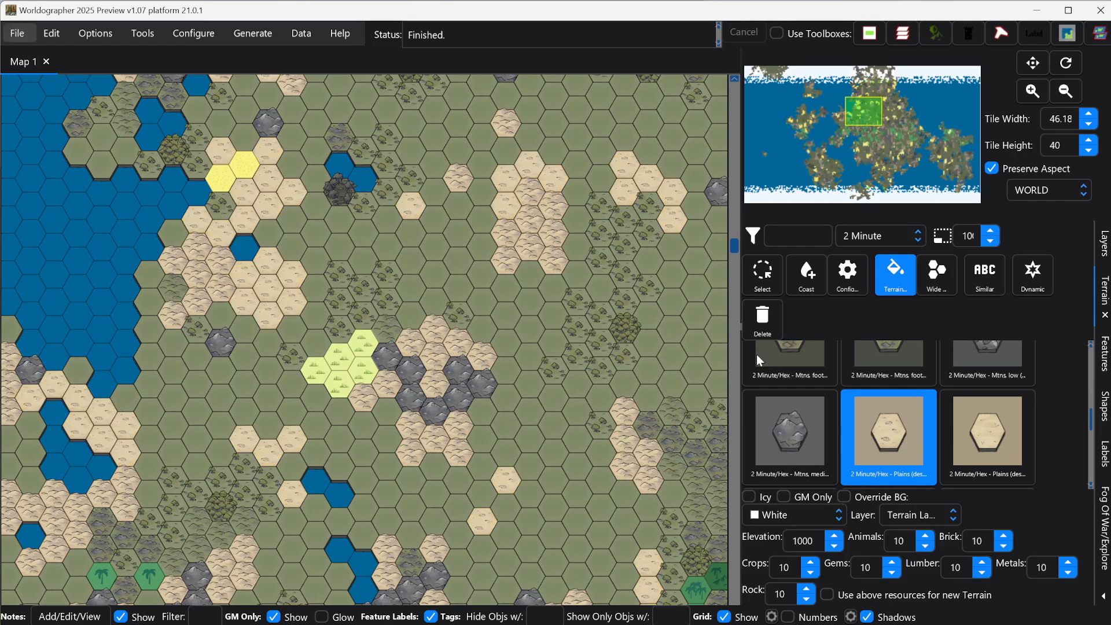
left_click(964, 419)
left_click(215, 184, "alt")
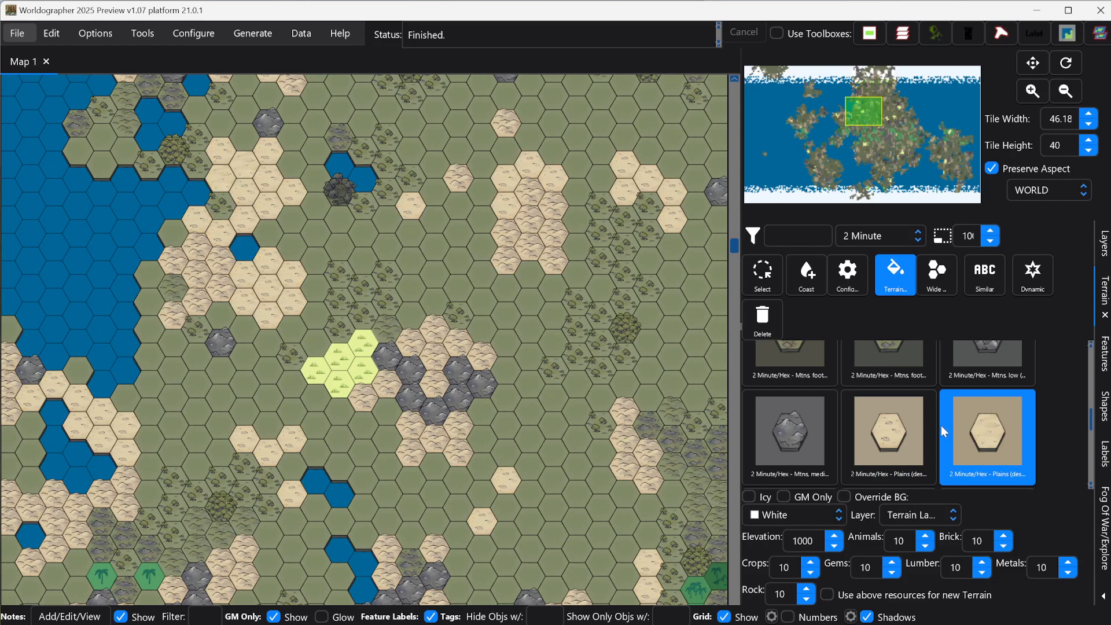
Replace the bright yellow-green grassy hexes across the map with the Base (lush) terrain.
scroll(941, 425, "up", 5)
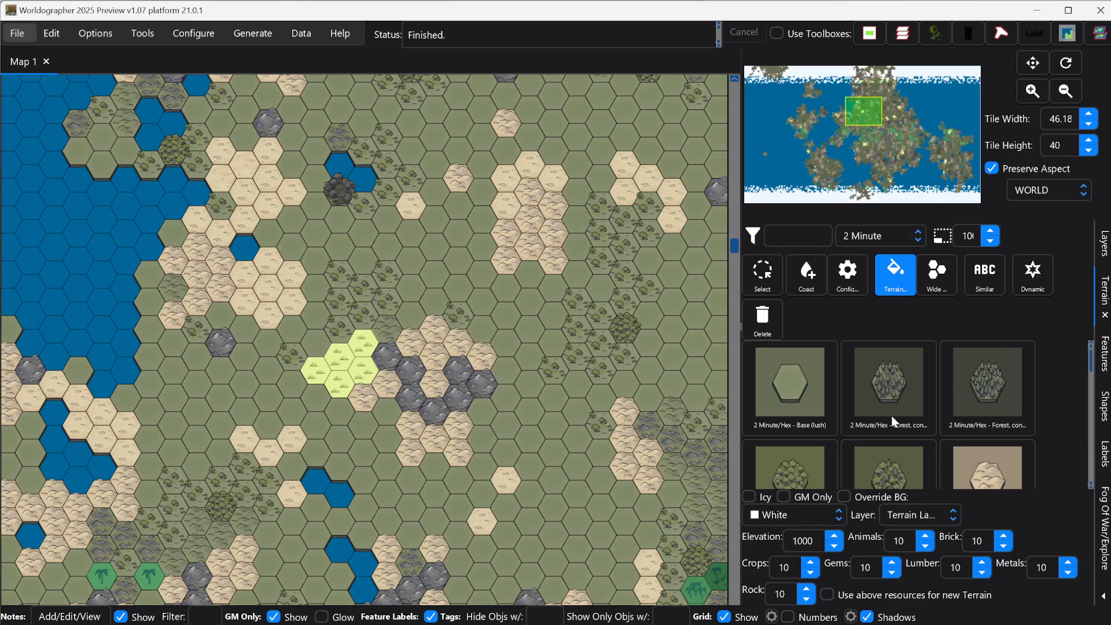
left_click(803, 393)
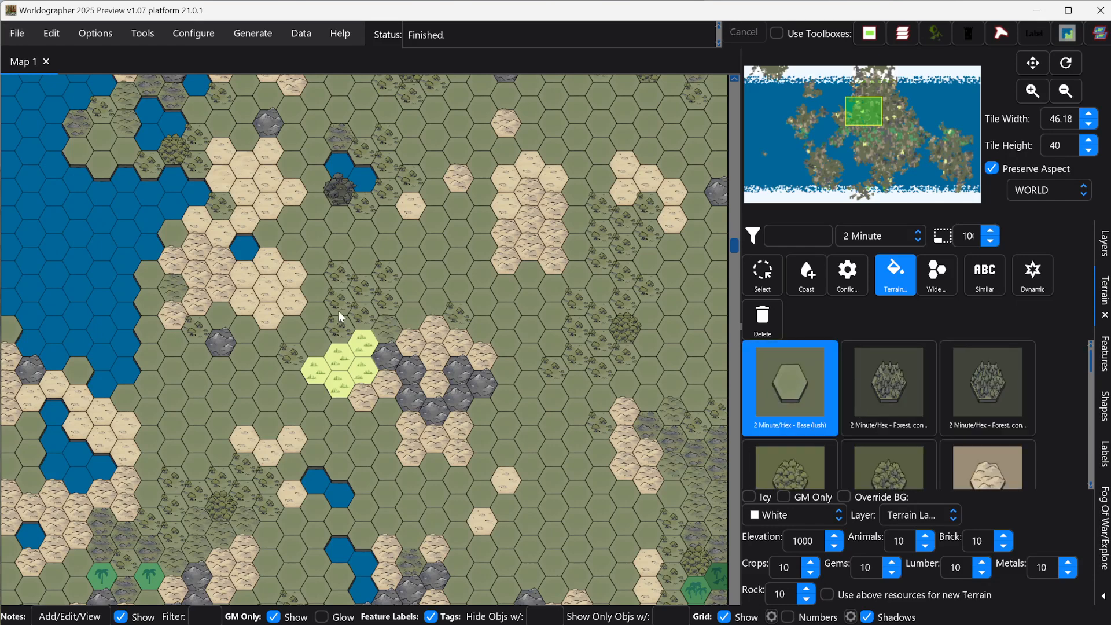
left_click(345, 372)
scroll(574, 347, "up", 1)
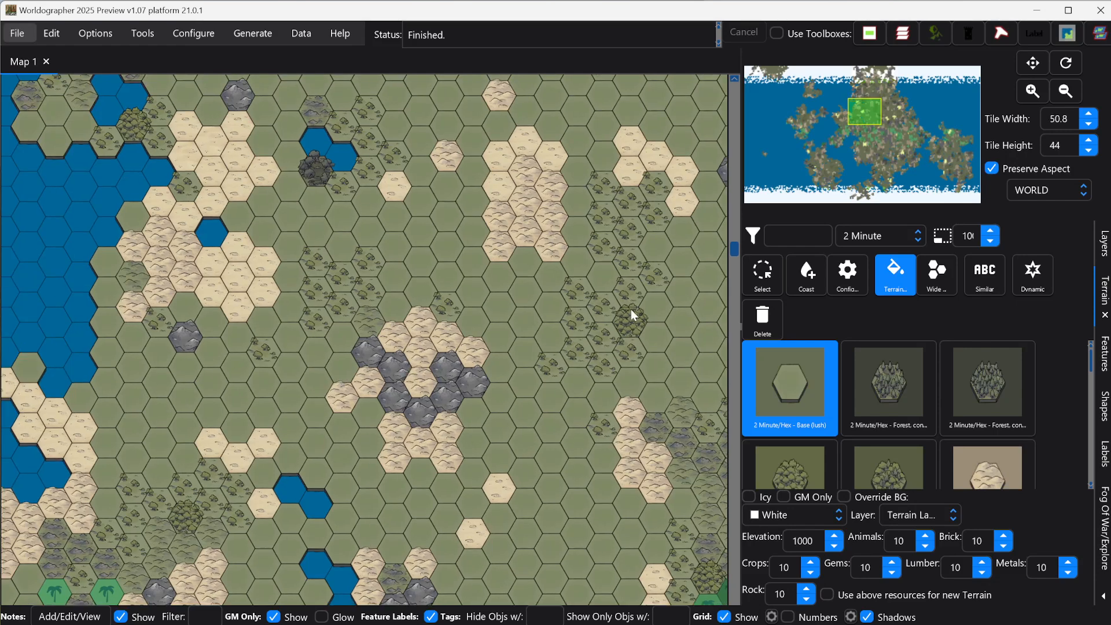
left_click(733, 80)
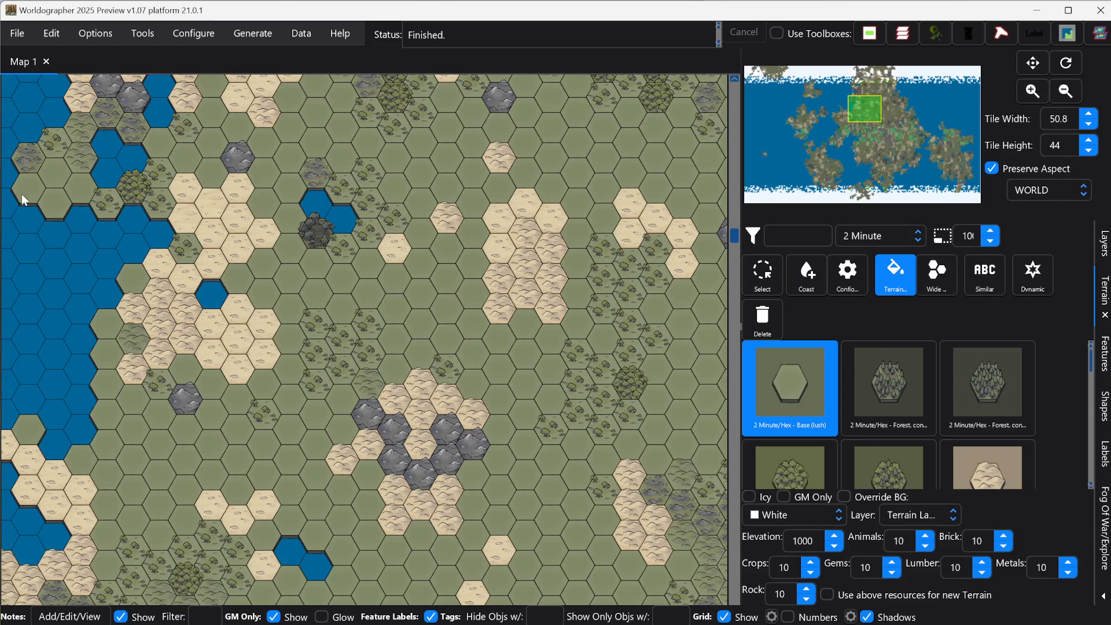
Start adding more custom terrain and choose the image Hex - Base (ocean).png.
left_click(196, 38)
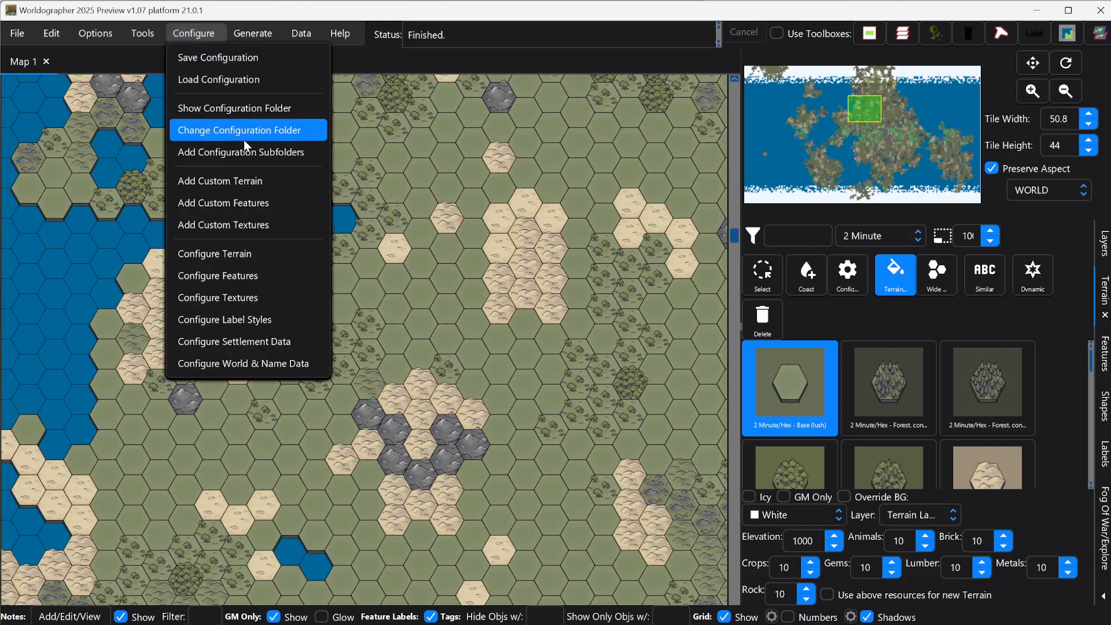
left_click(245, 180)
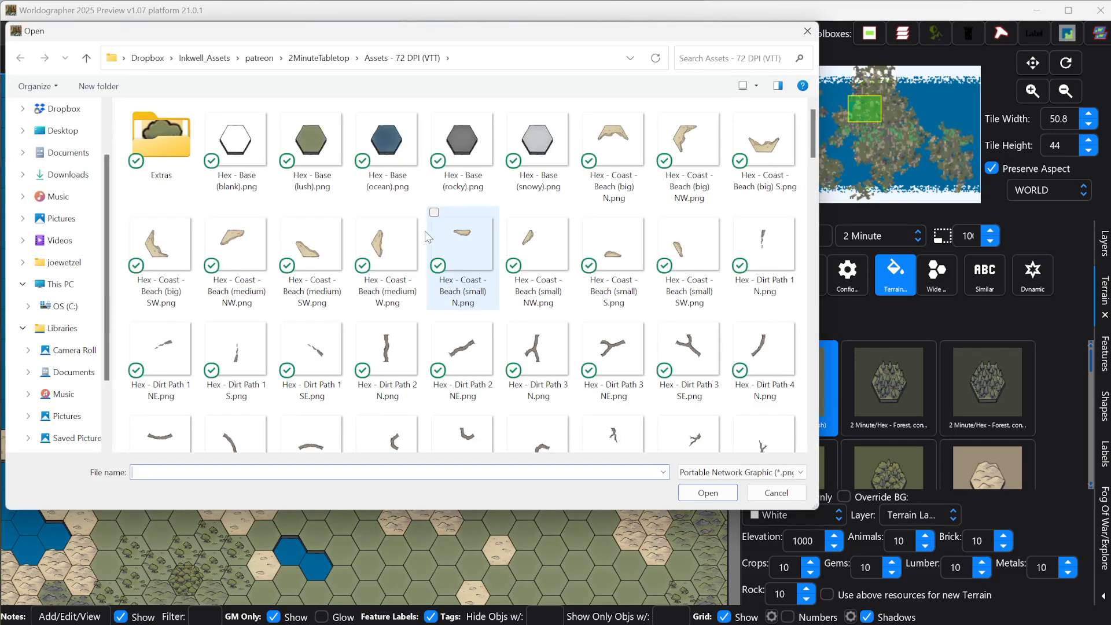
left_click(390, 152)
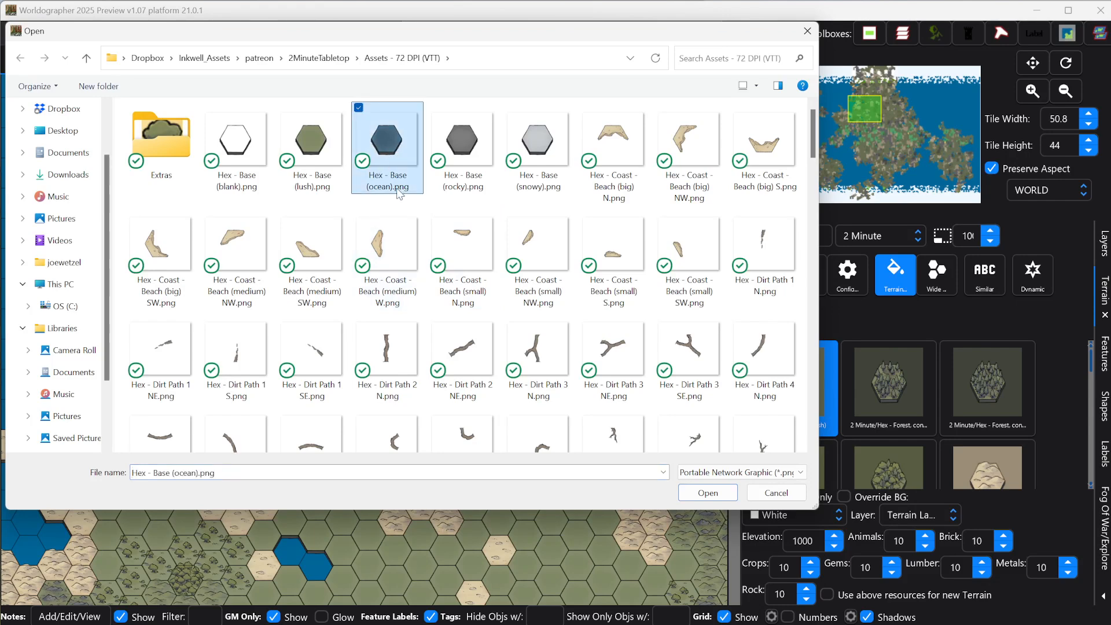
left_click(710, 498)
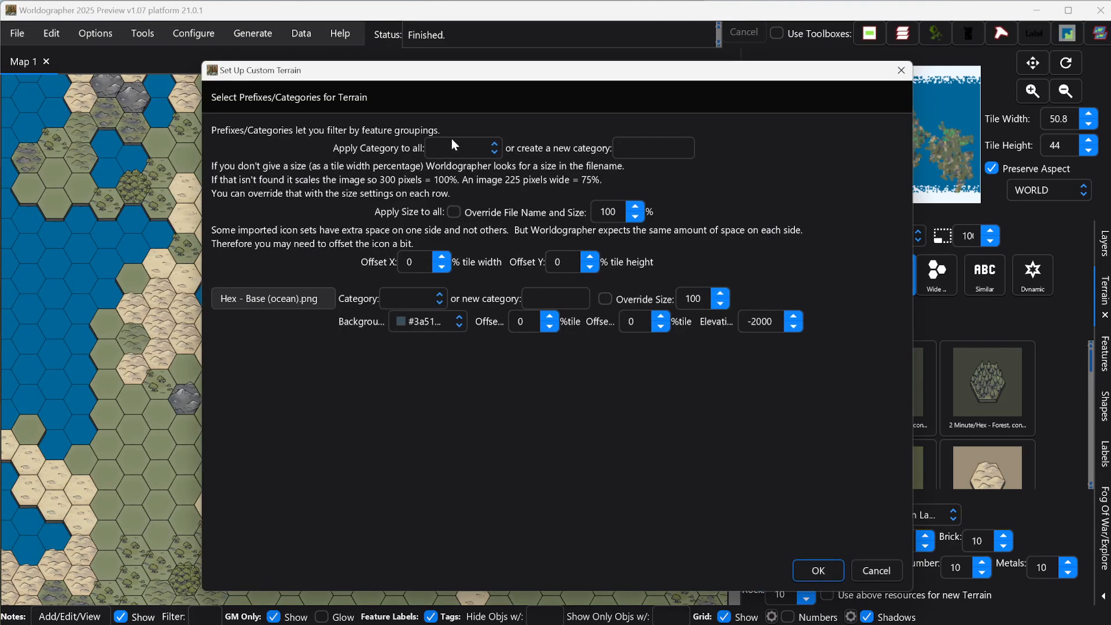
Import the ocean base image into the 2 Minute terrain category with the size override enabled.
left_click(454, 145)
left_click(499, 358)
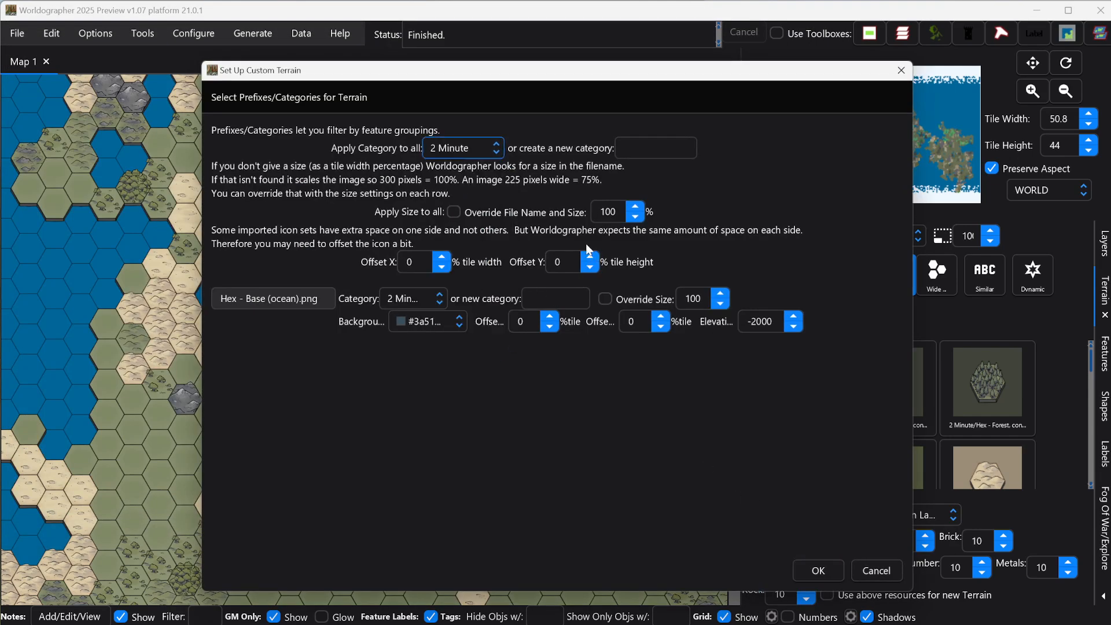
left_click(463, 214)
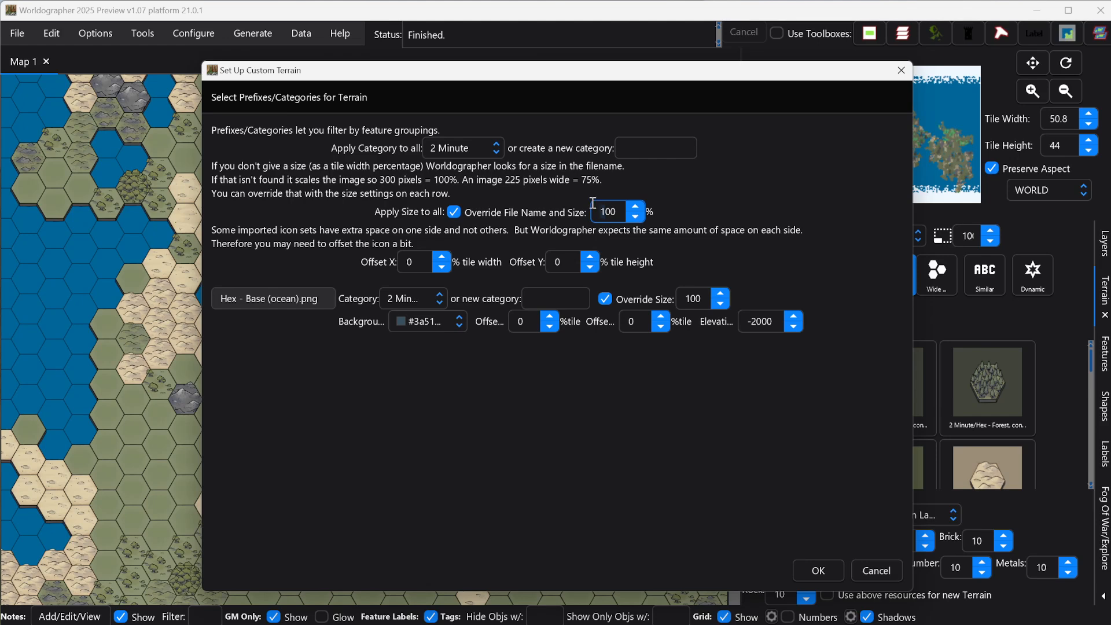
type("2")
left_click(740, 388)
left_click(818, 571)
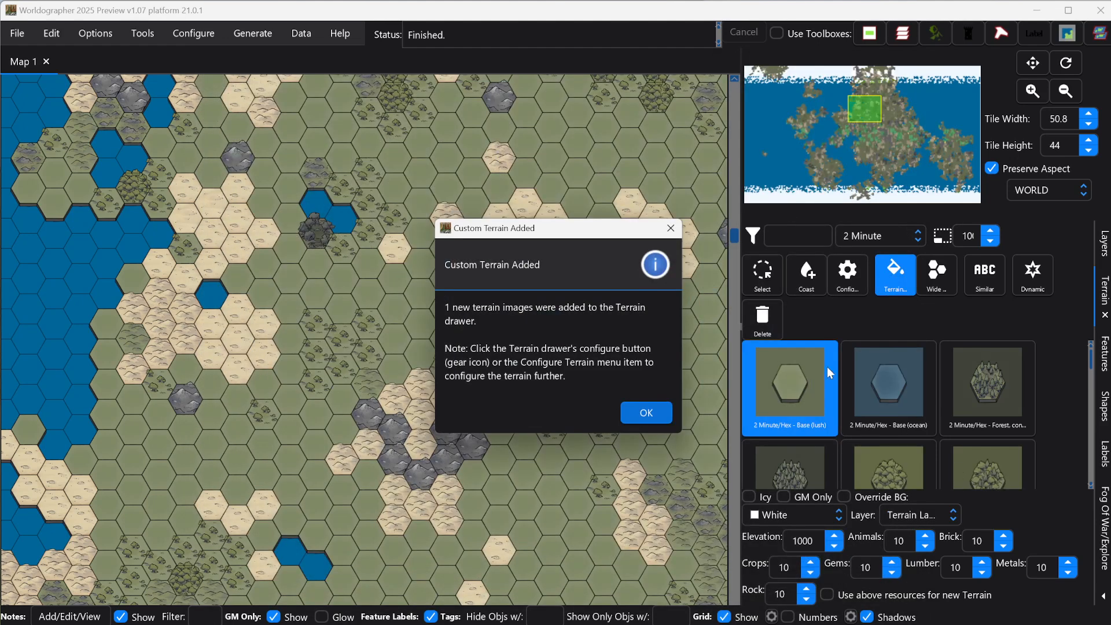
left_click(669, 413)
Replace the flat blue water hexes across the map with the Base (ocean) terrain.
left_click(883, 375)
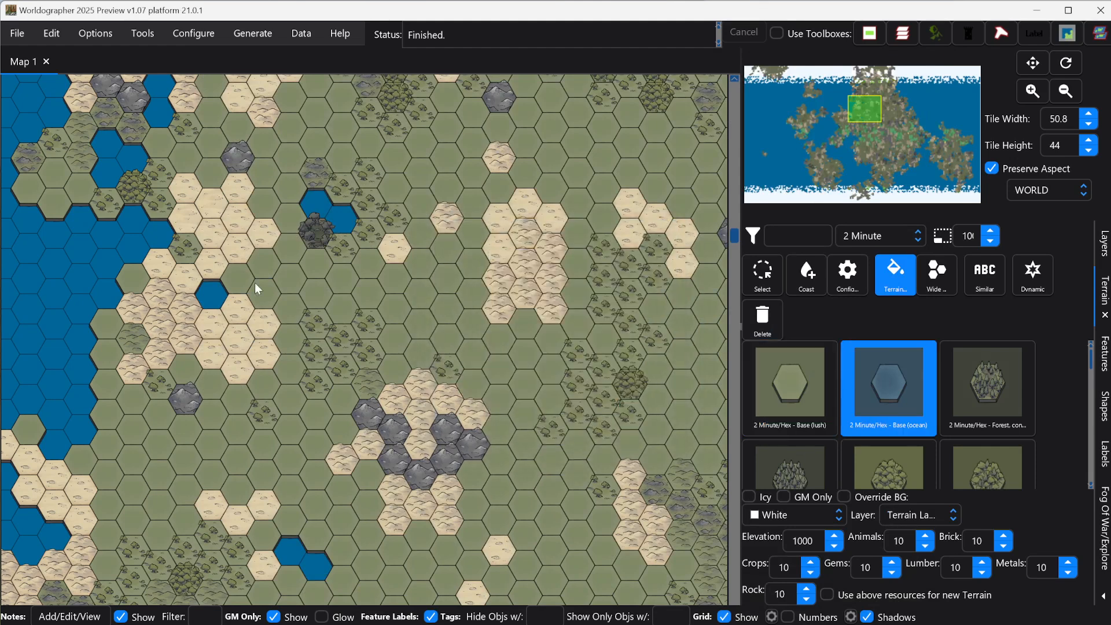
left_click(120, 245)
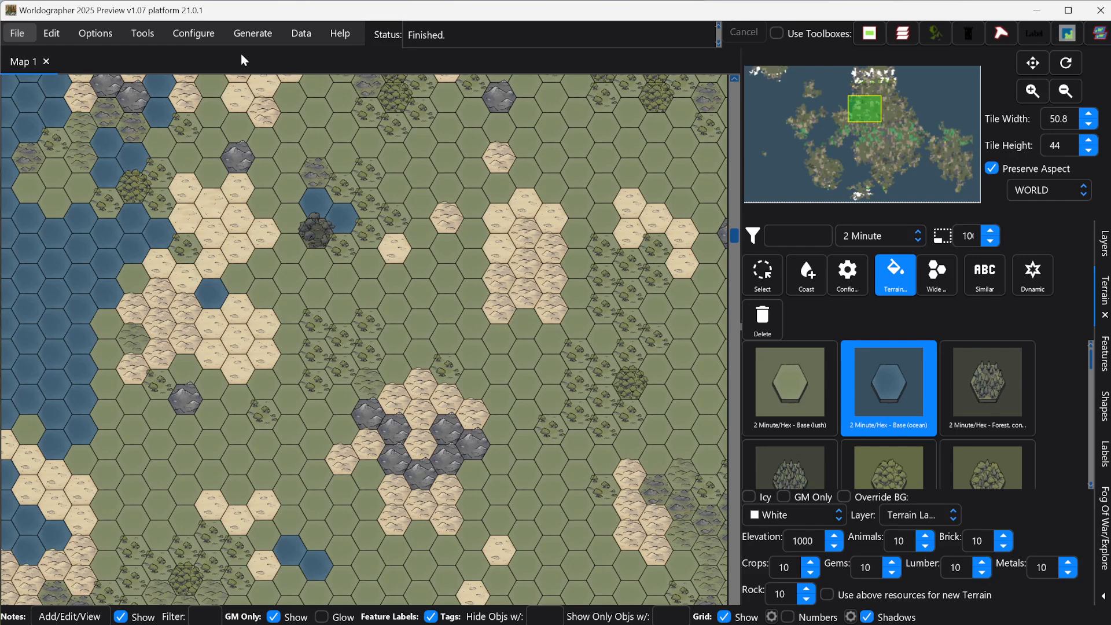
Start adding custom features and choose all river images from Hex - River 1 N.png through Hex - River 13 SE.png.
left_click(194, 36)
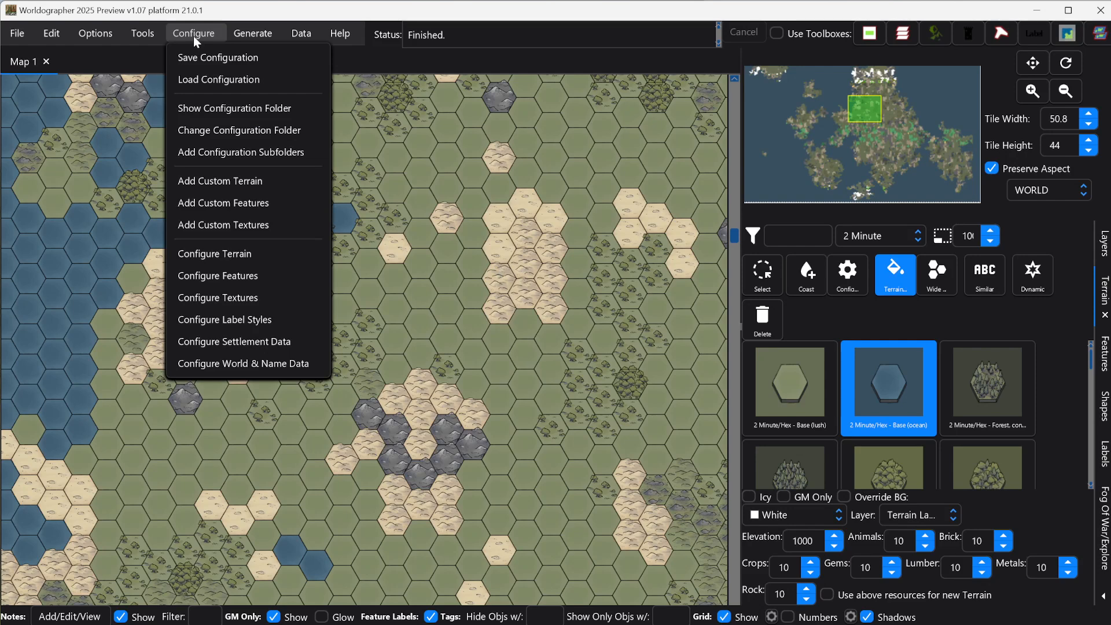
left_click(230, 204)
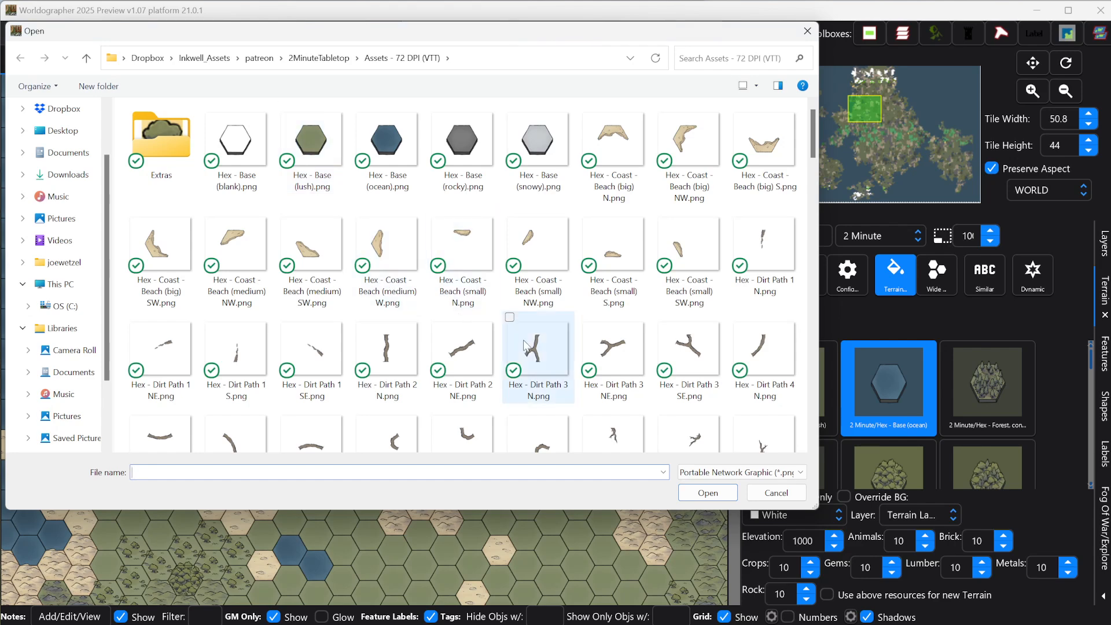
scroll(512, 336, "down", 5)
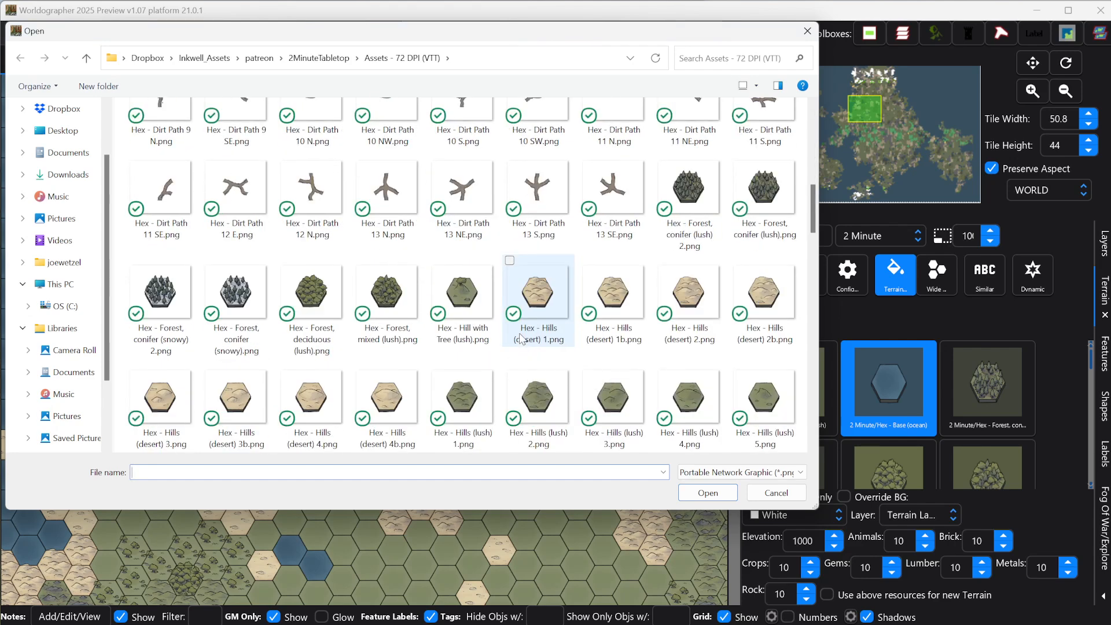
scroll(447, 312, "down", 6)
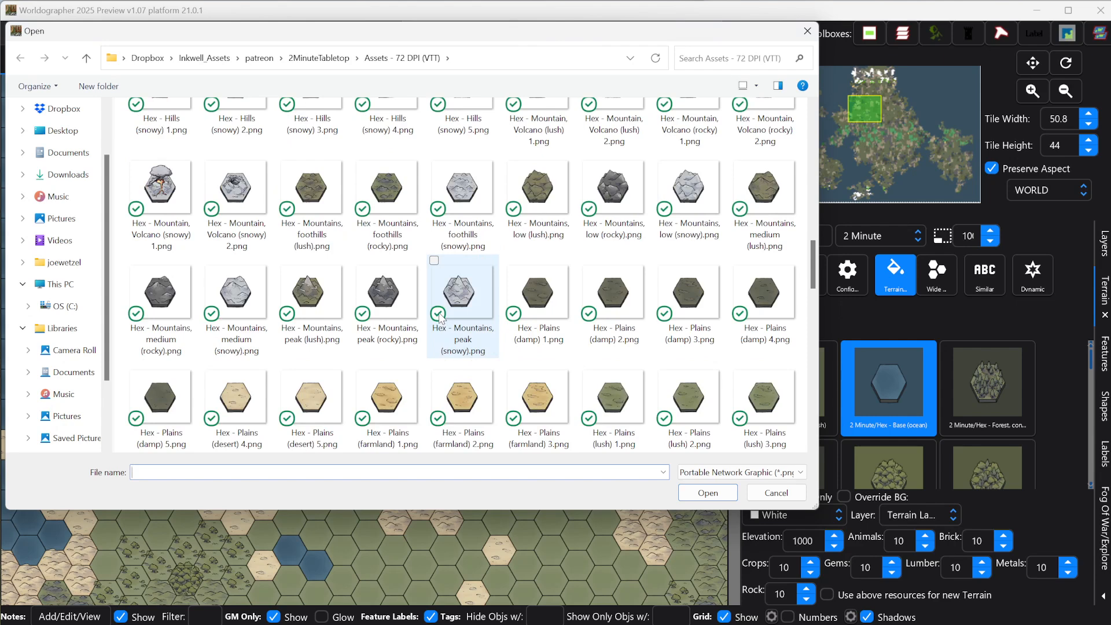
scroll(440, 322, "down", 3)
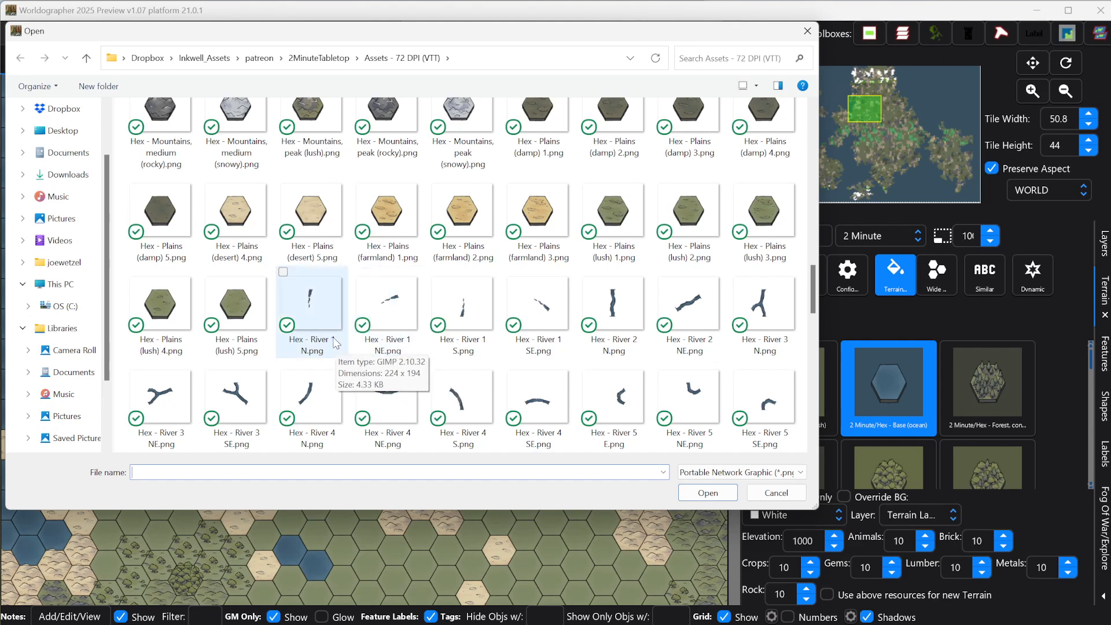
left_click(310, 319)
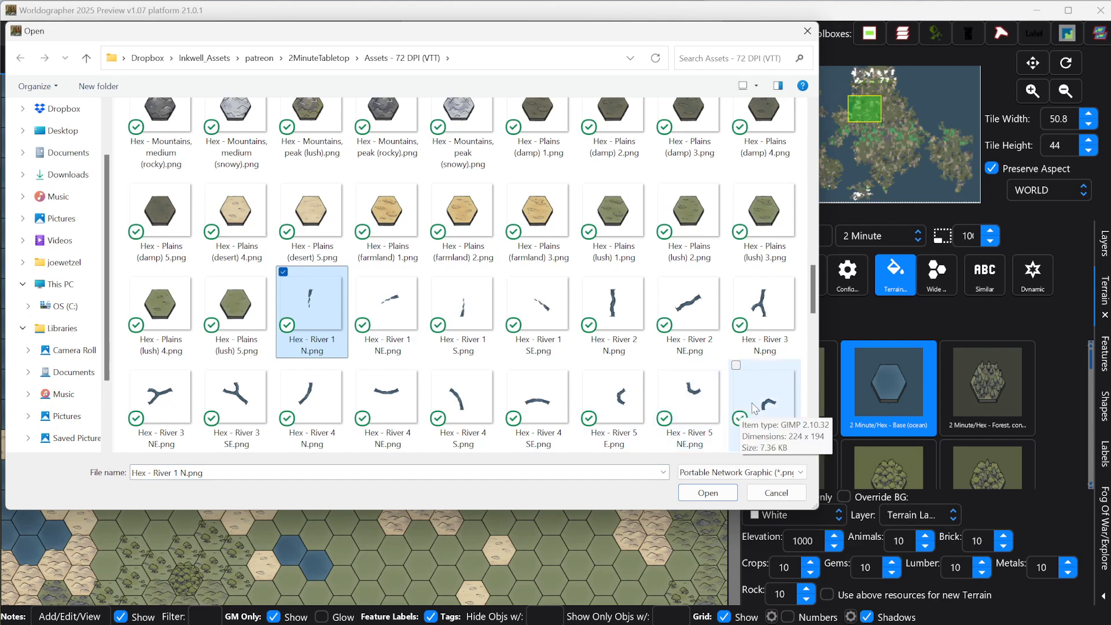
scroll(753, 408, "down", 2)
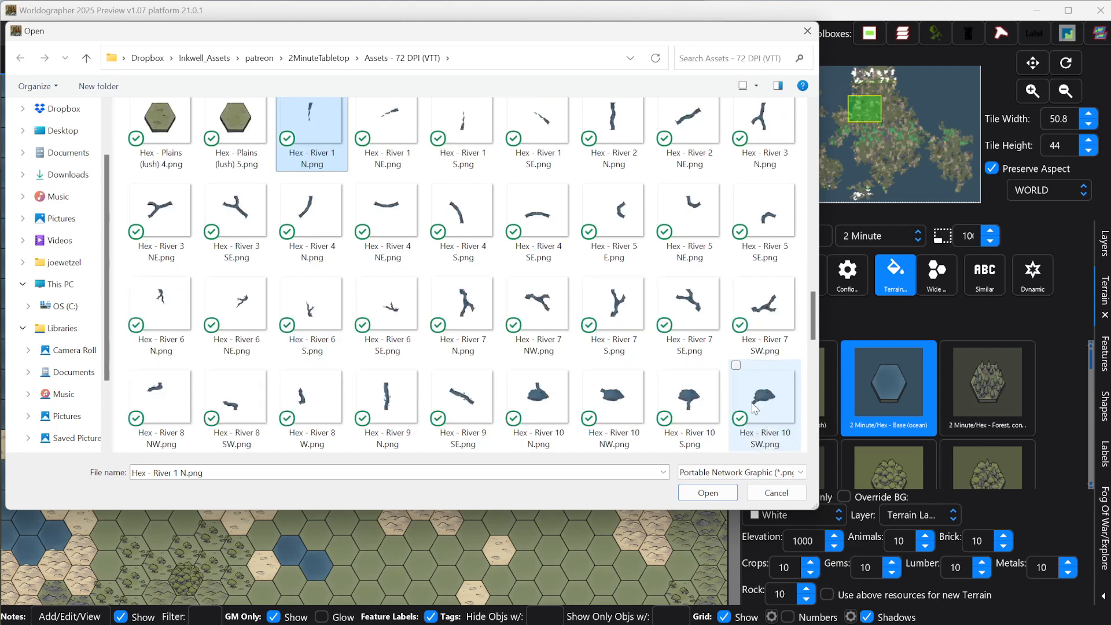
scroll(685, 396, "down", 2)
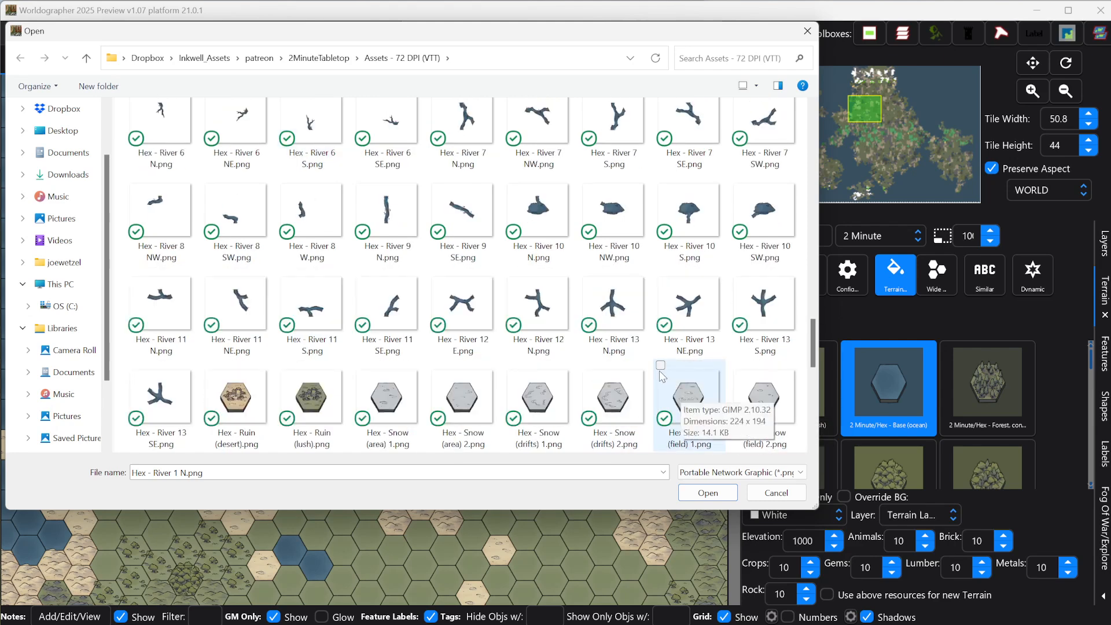
left_click(159, 394, "shift")
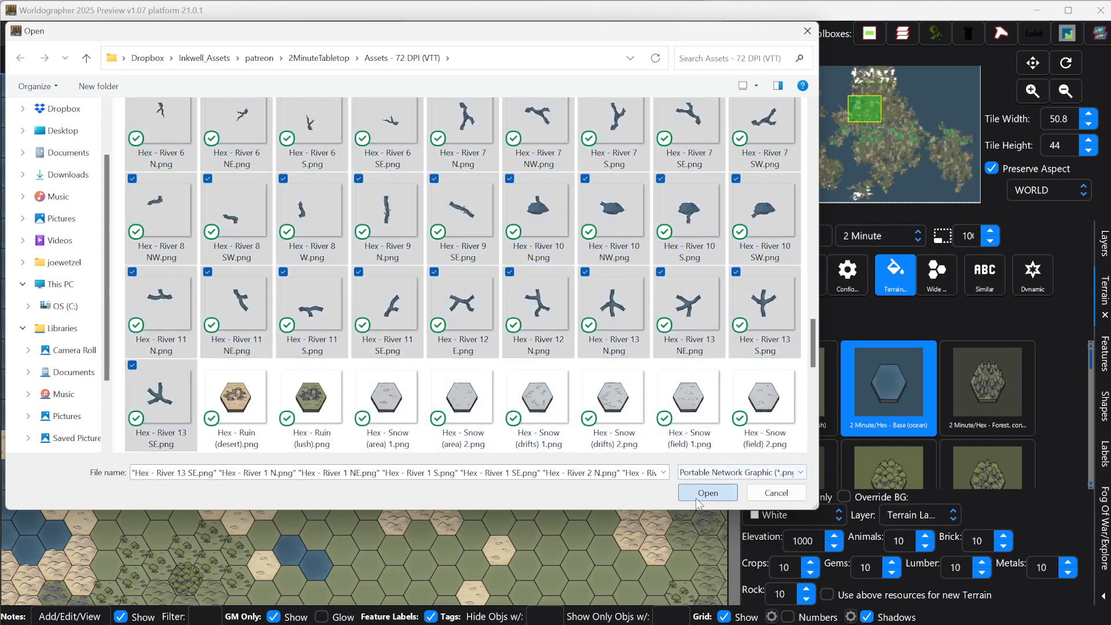
left_click(707, 494)
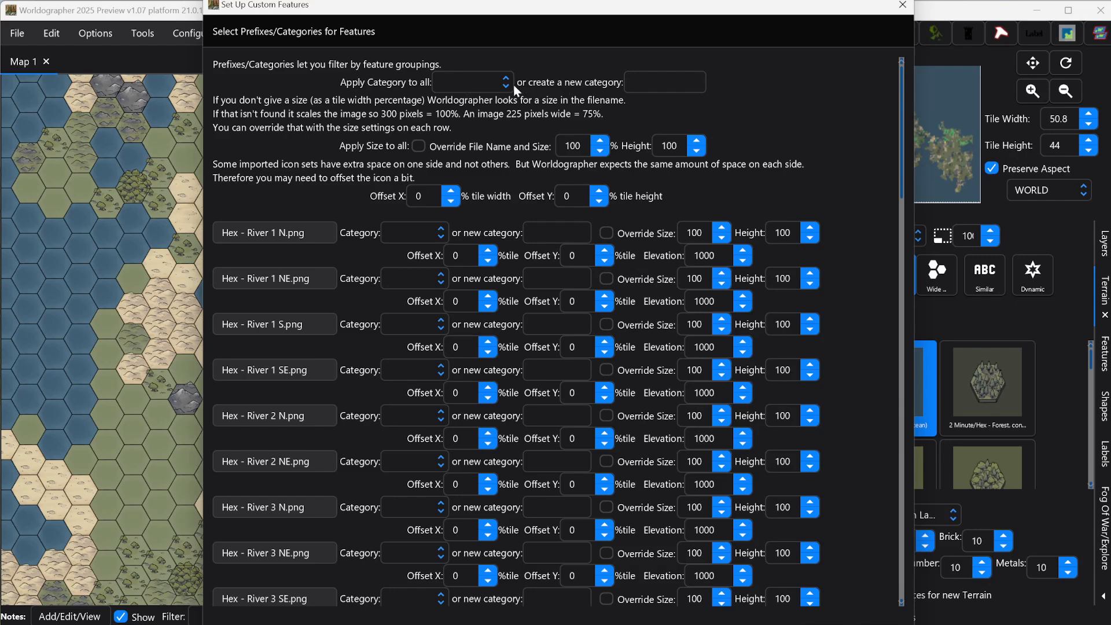
Assign all imported river features to a new category named 2 Minute.
left_click(499, 83)
scroll(481, 194, "down", 1)
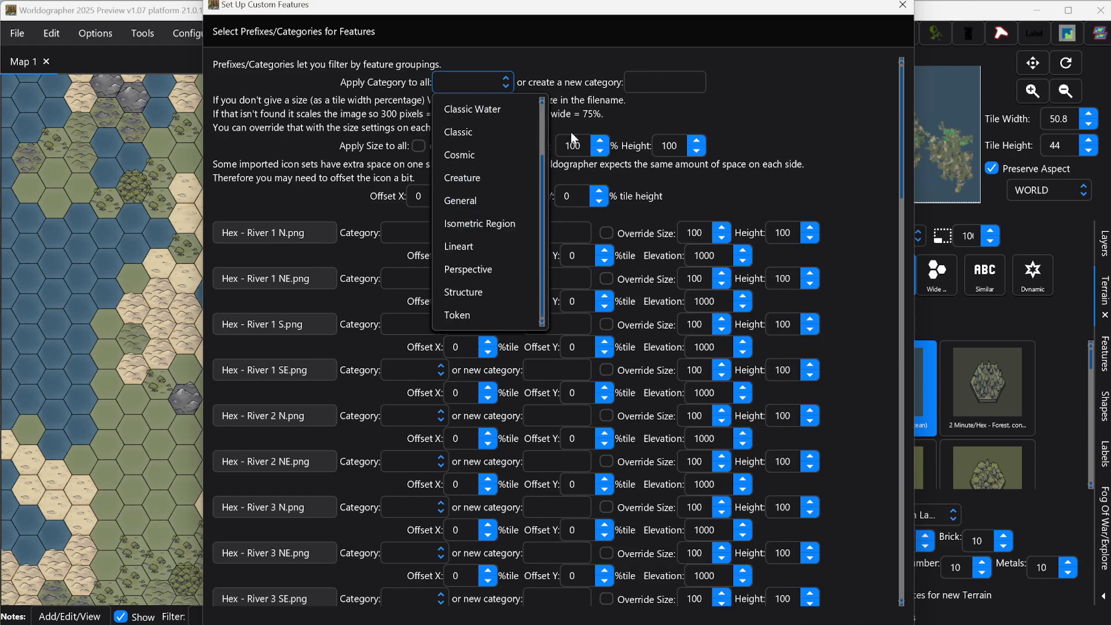
left_click(669, 81)
type("2")
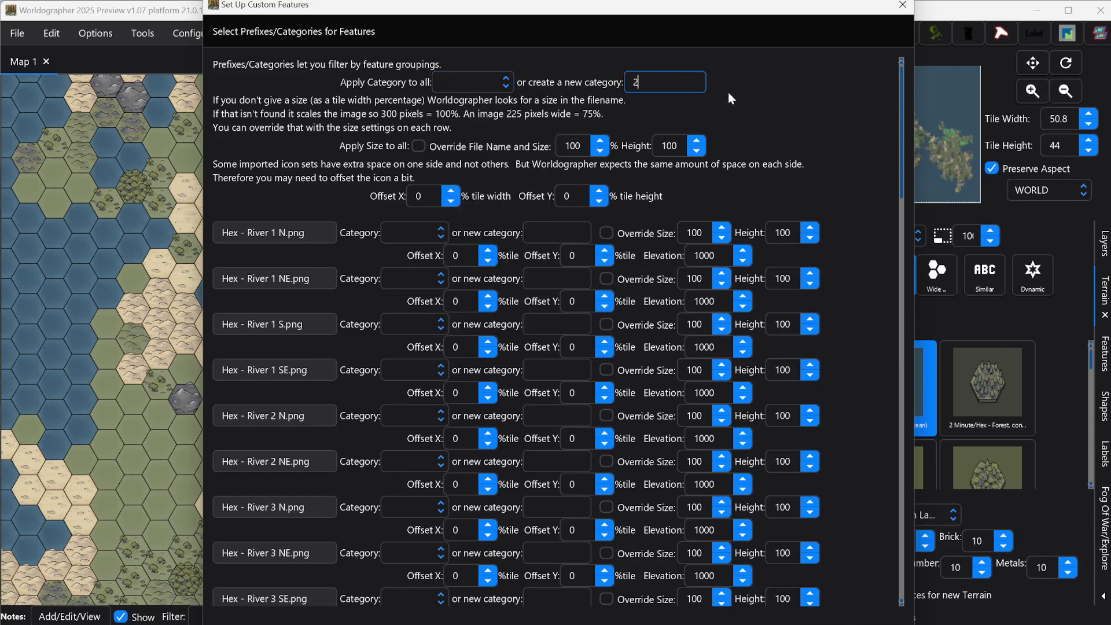
type("Minute")
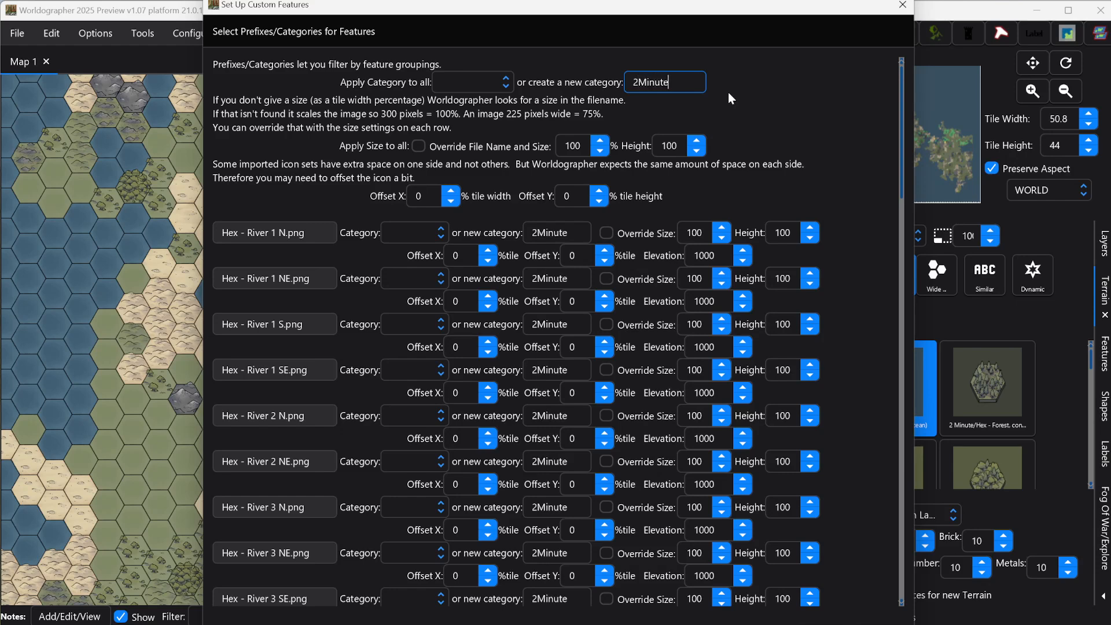
left_click(638, 82)
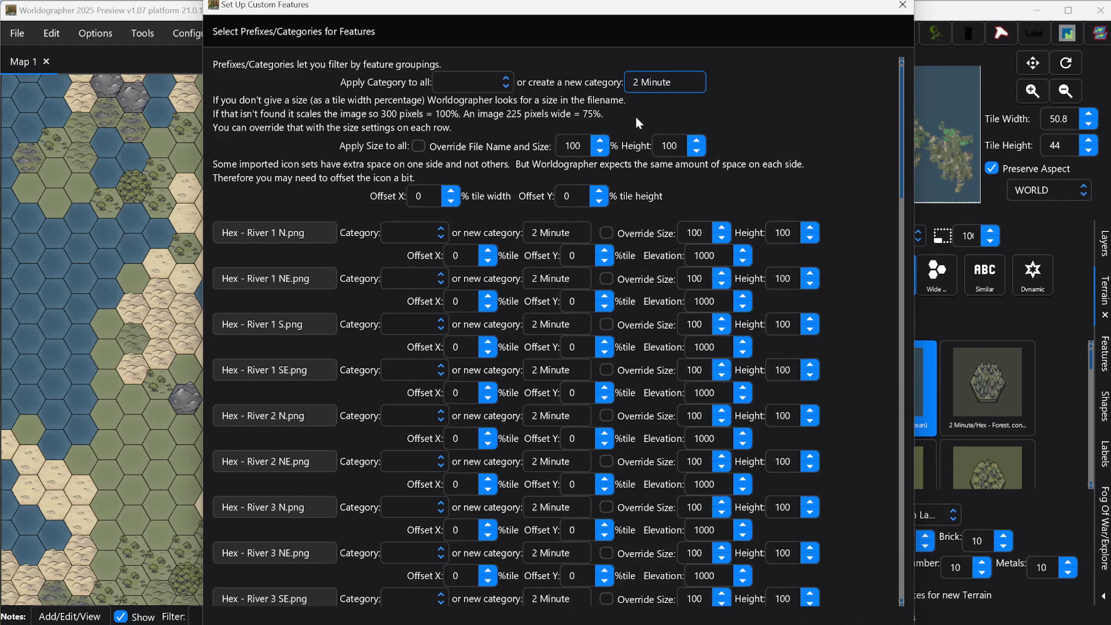
Override the size of all river features with 190% width and 200% height, and complete the import.
left_click(418, 145)
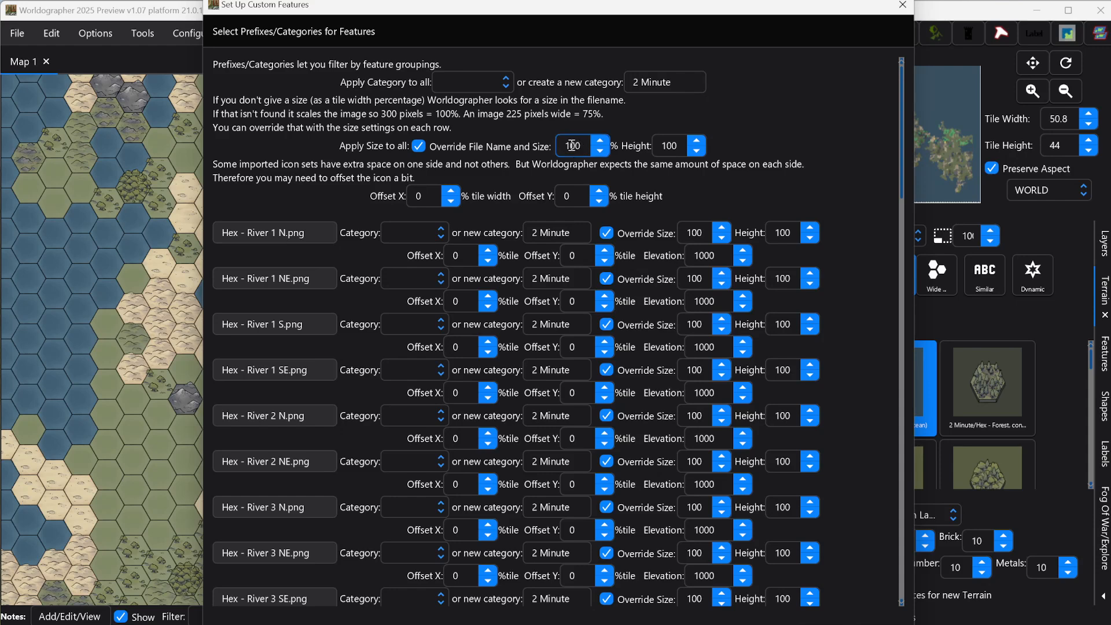
left_click(572, 145)
key("Delete")
type("9")
left_click(663, 146)
type("2")
key("Tab")
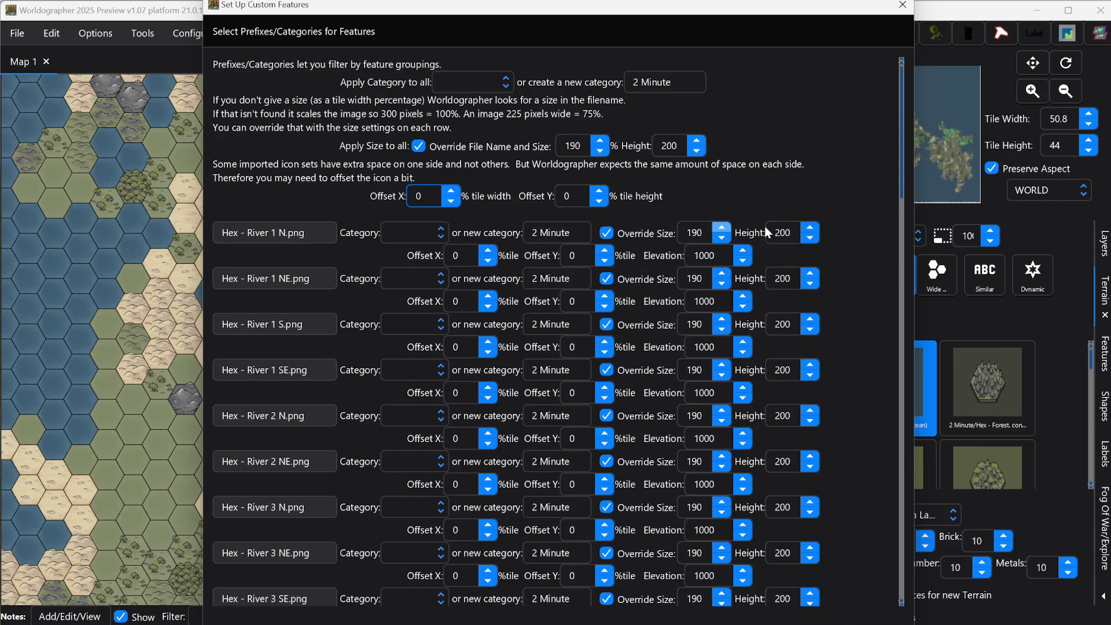
key("Return")
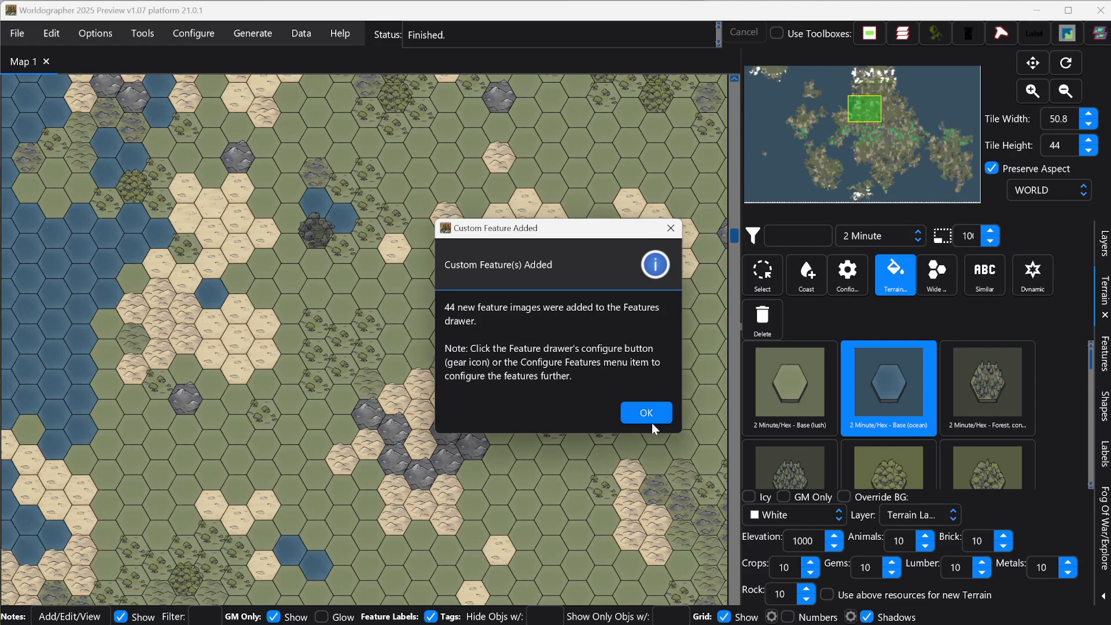
left_click(645, 413)
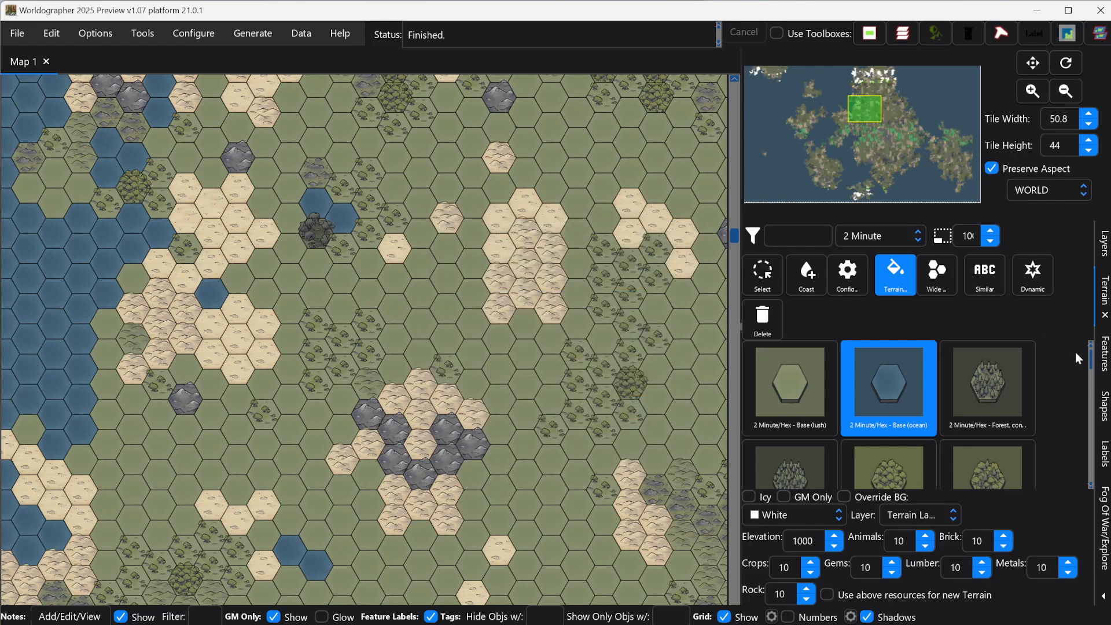
Show the 2 Minute category of features and set the feature icon size to 100.
left_click(1104, 354)
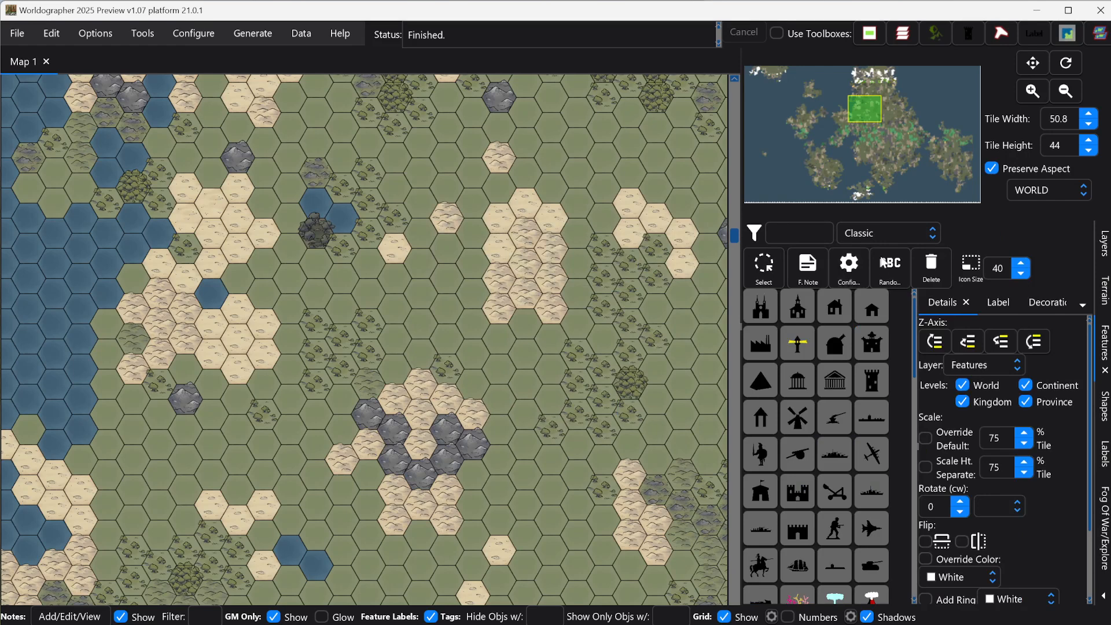
left_click(890, 240)
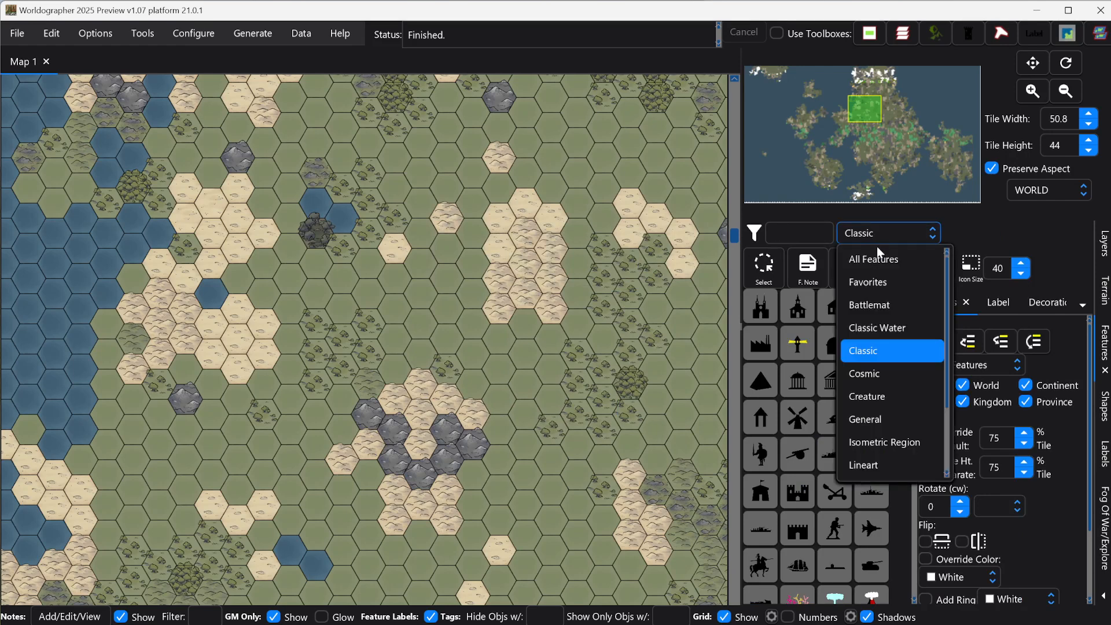
scroll(898, 412, "down", 2)
left_click(881, 461)
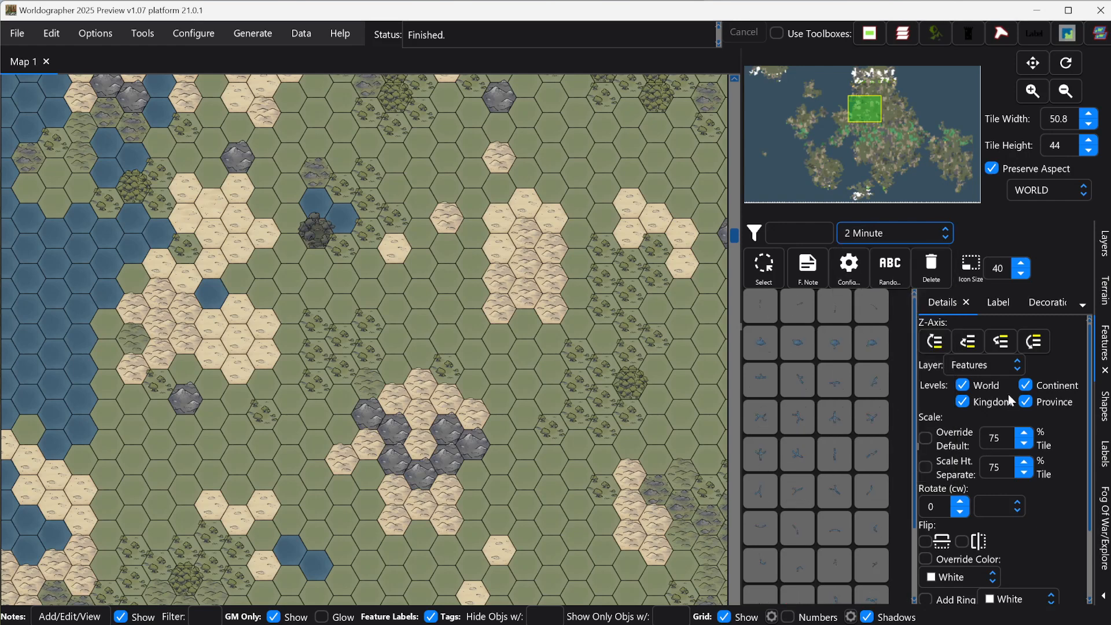
left_click(993, 270)
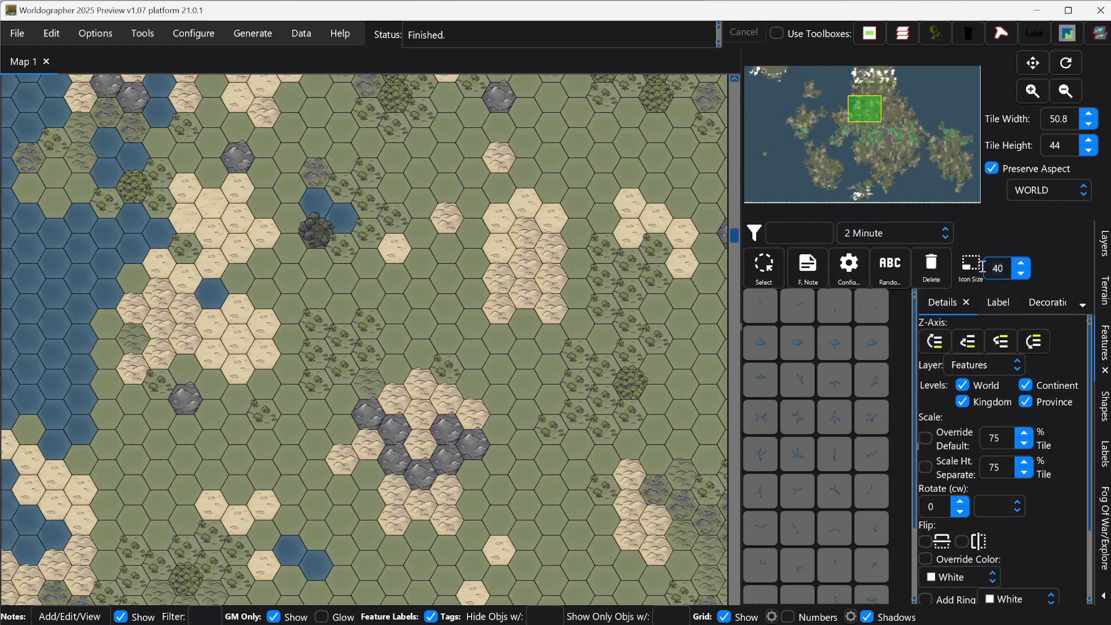
type("100")
key("Return")
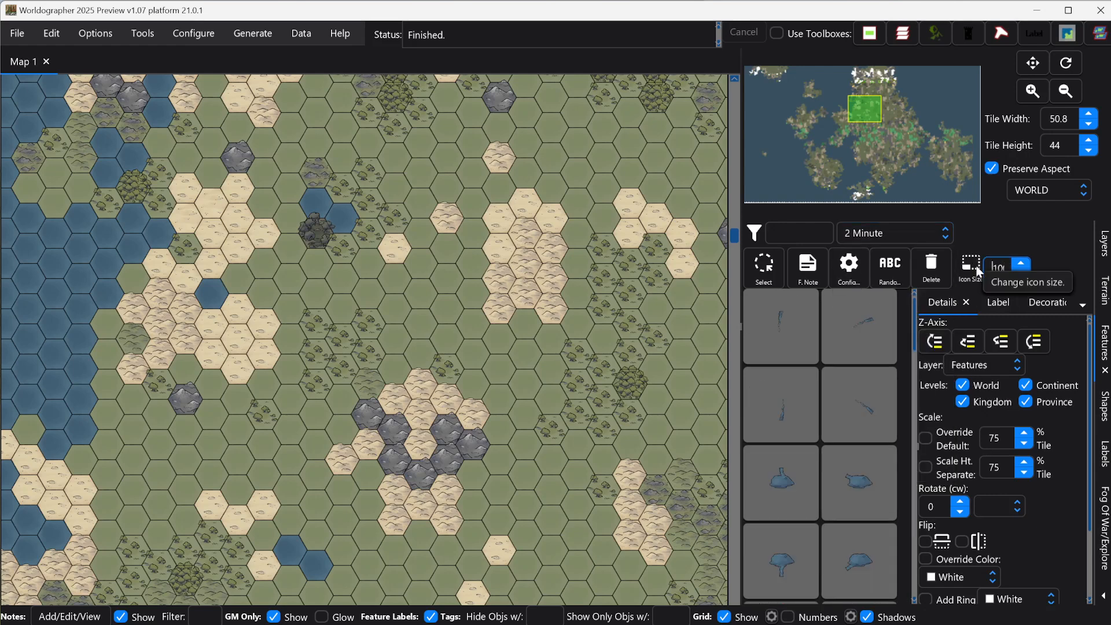
Place a forked river feature on the hex just north of the eastern hex of the small southern lake.
scroll(833, 411, "down", 2)
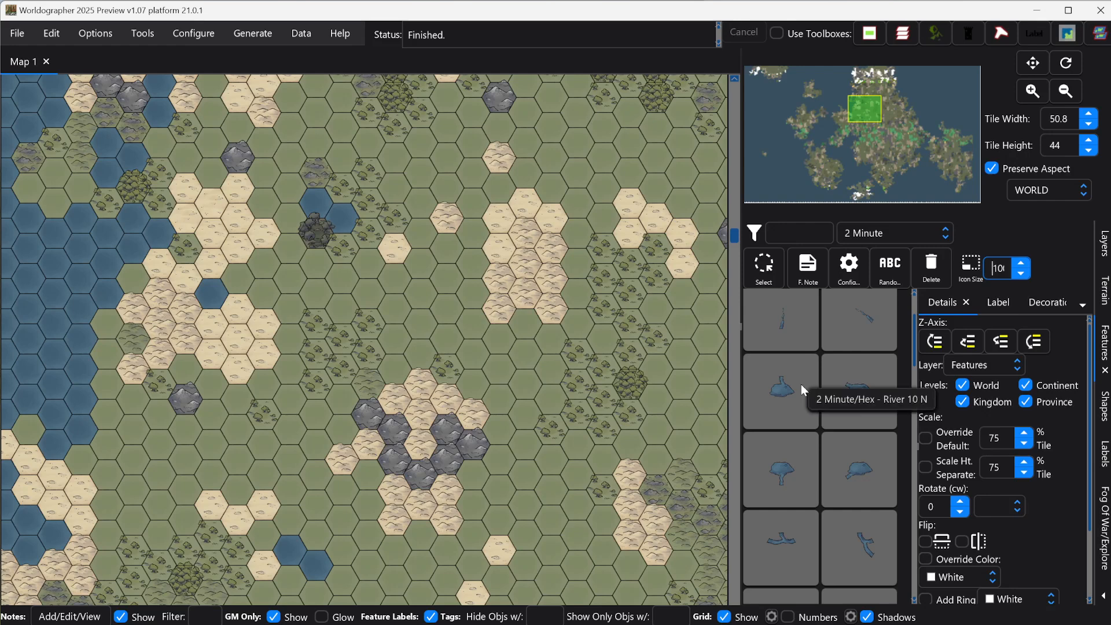
scroll(866, 440, "down", 2)
scroll(862, 441, "down", 2)
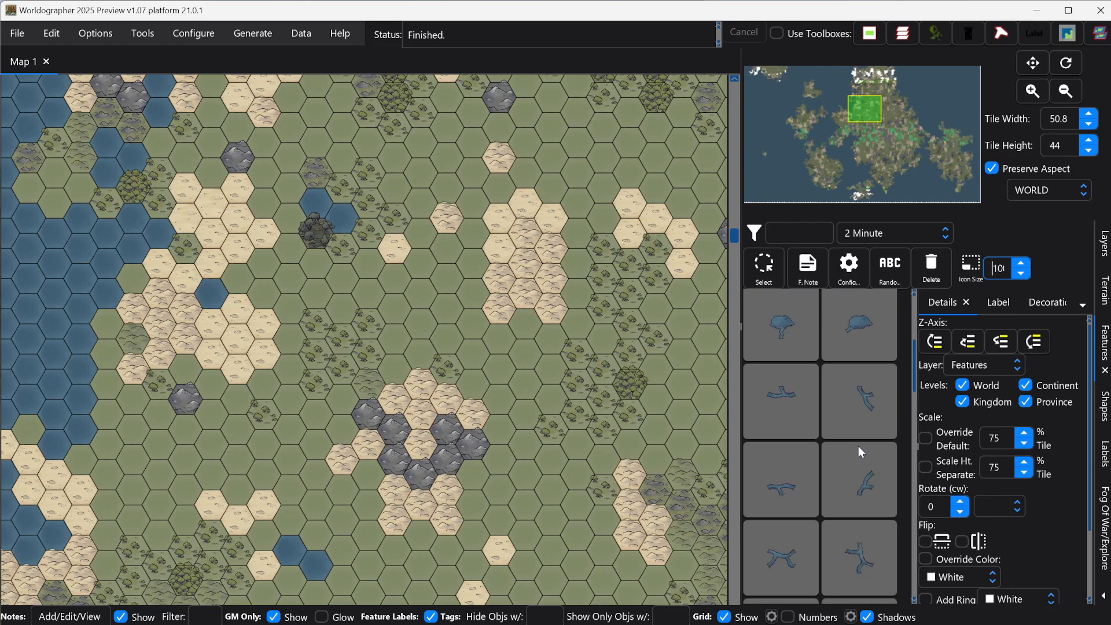
left_click(871, 486)
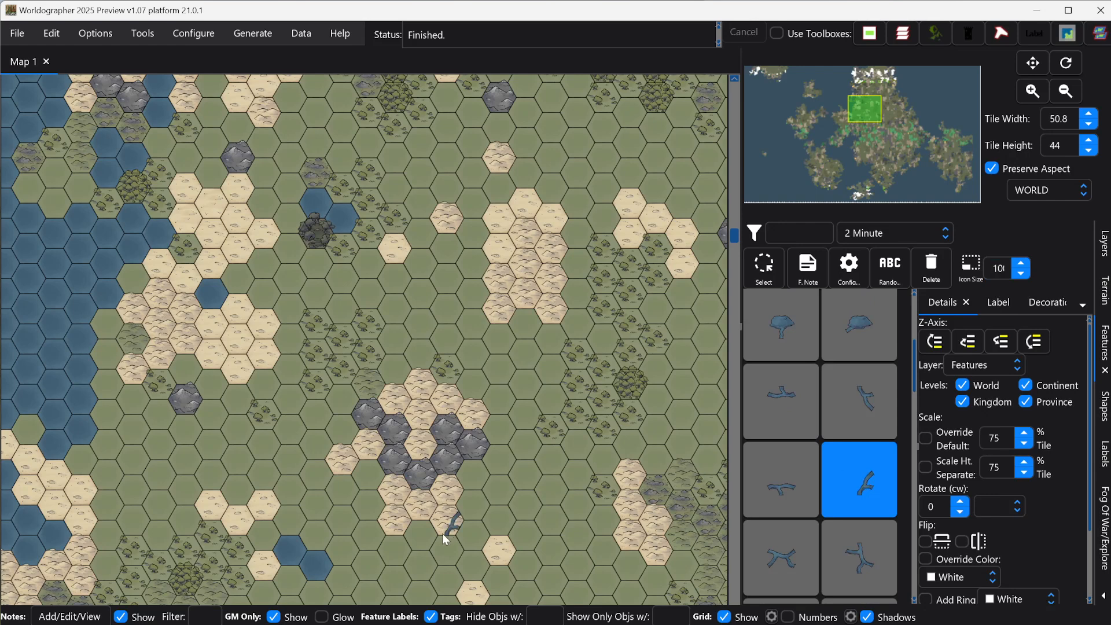
left_click(318, 536)
Place a straight diagonal river feature on the hex northeast of the forked river, continuing its upper branch.
scroll(825, 444, "down", 3)
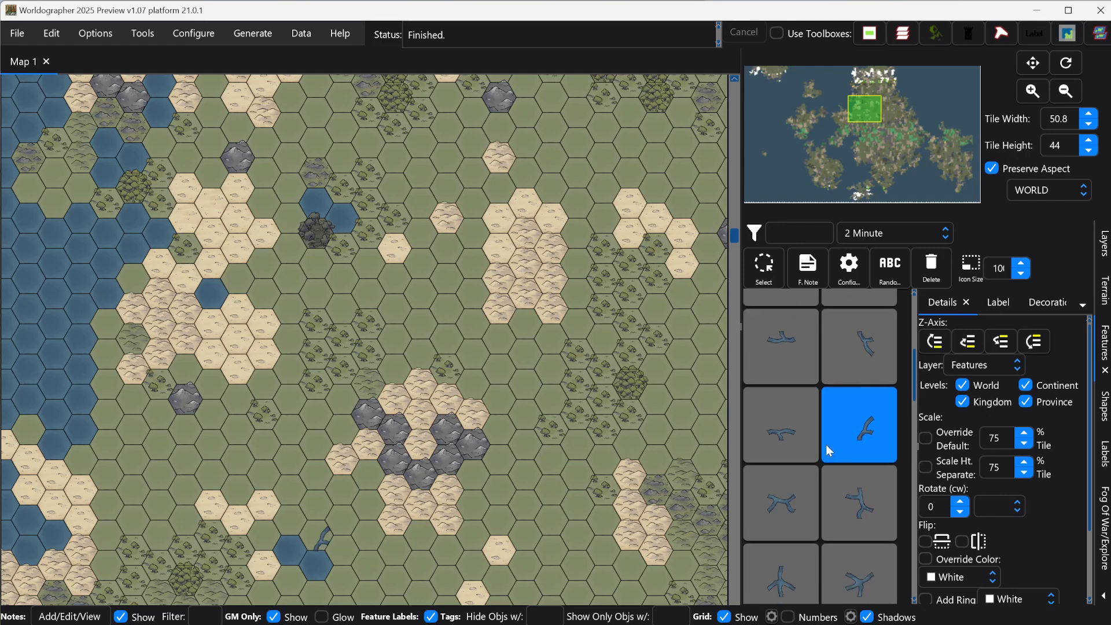
scroll(821, 461, "down", 3)
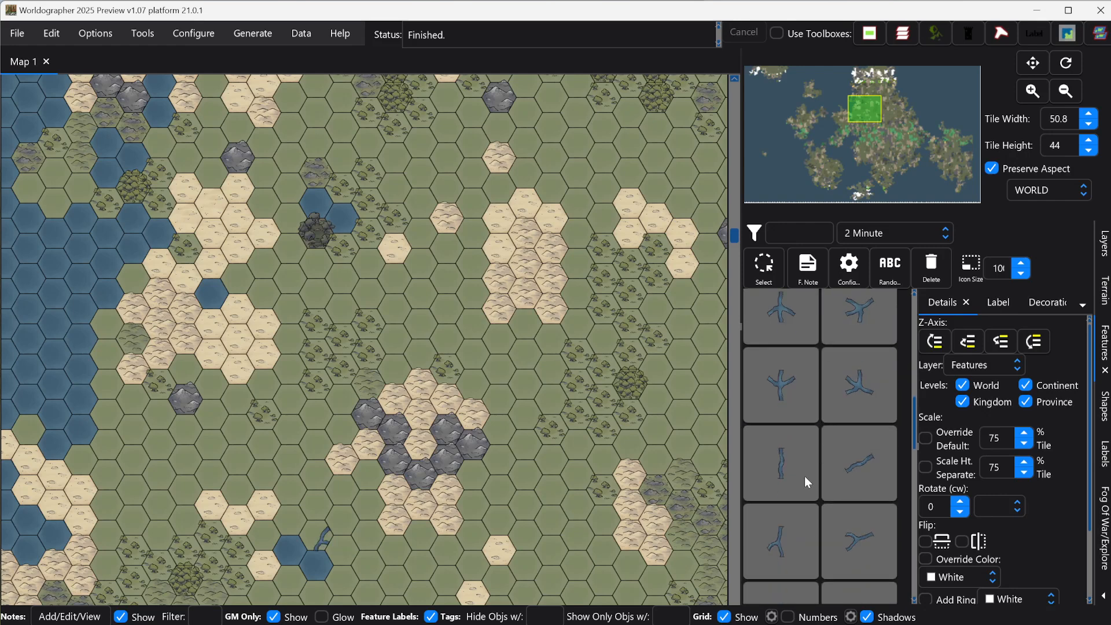
left_click(794, 478)
left_click(867, 474)
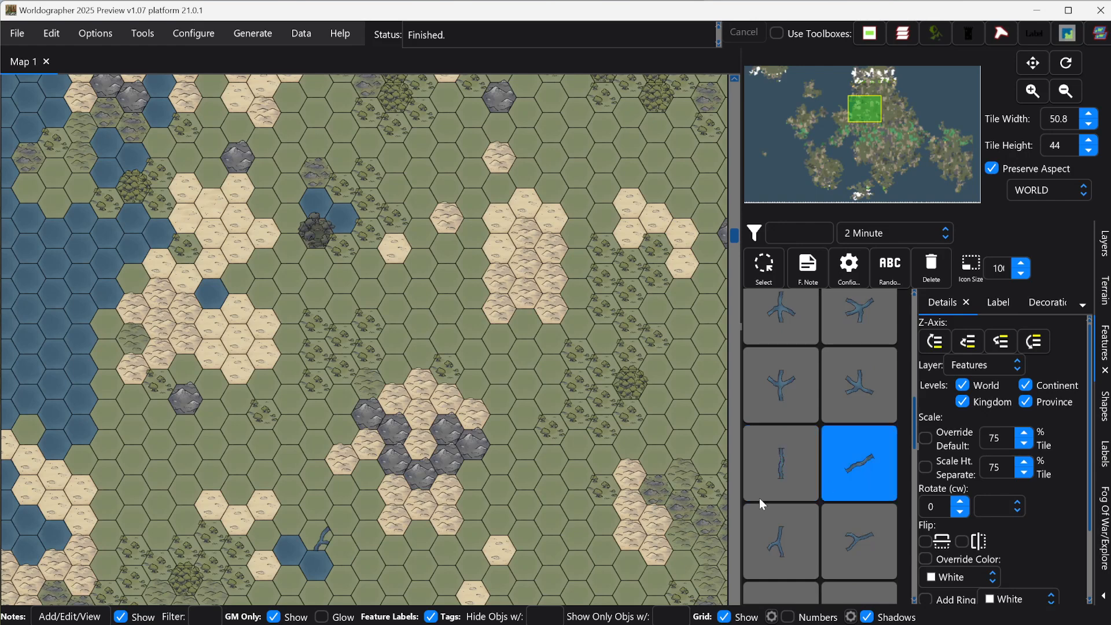
left_click(339, 522)
Place the shallow upward-opening curved river feature on the hex southeast of the fork, continuing its lower branch.
left_click(774, 471)
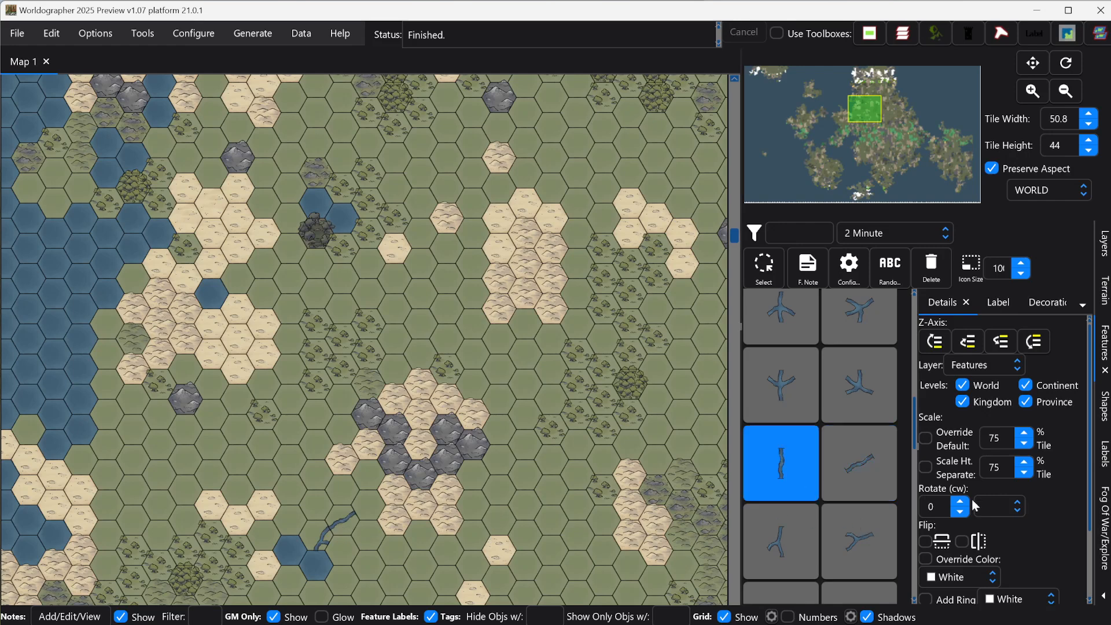
scroll(838, 493, "down", 2)
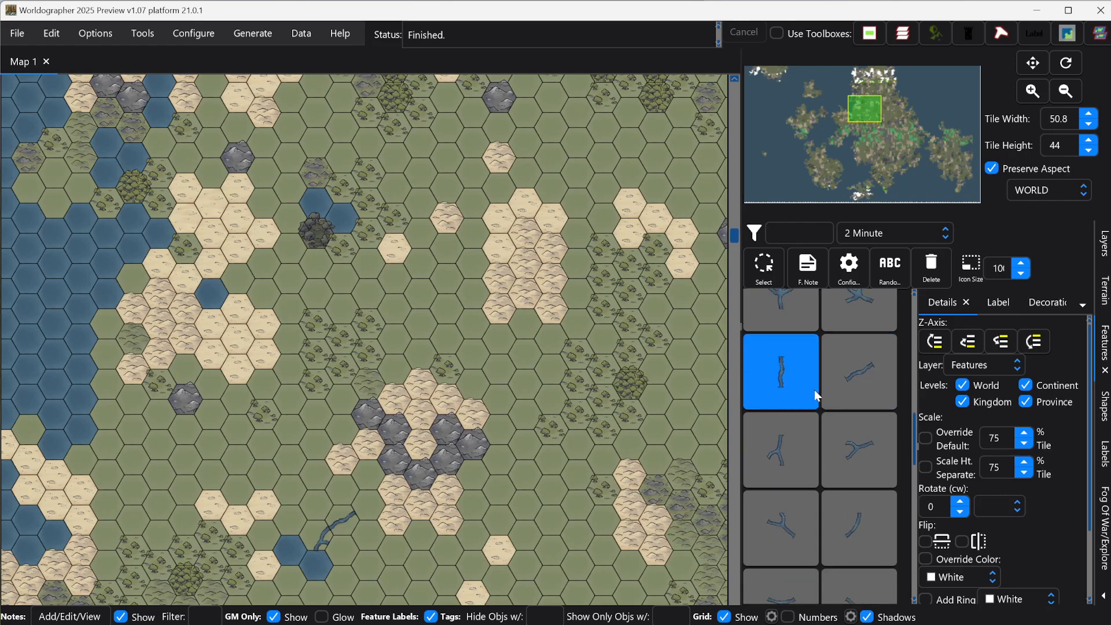
scroll(816, 458, "down", 2)
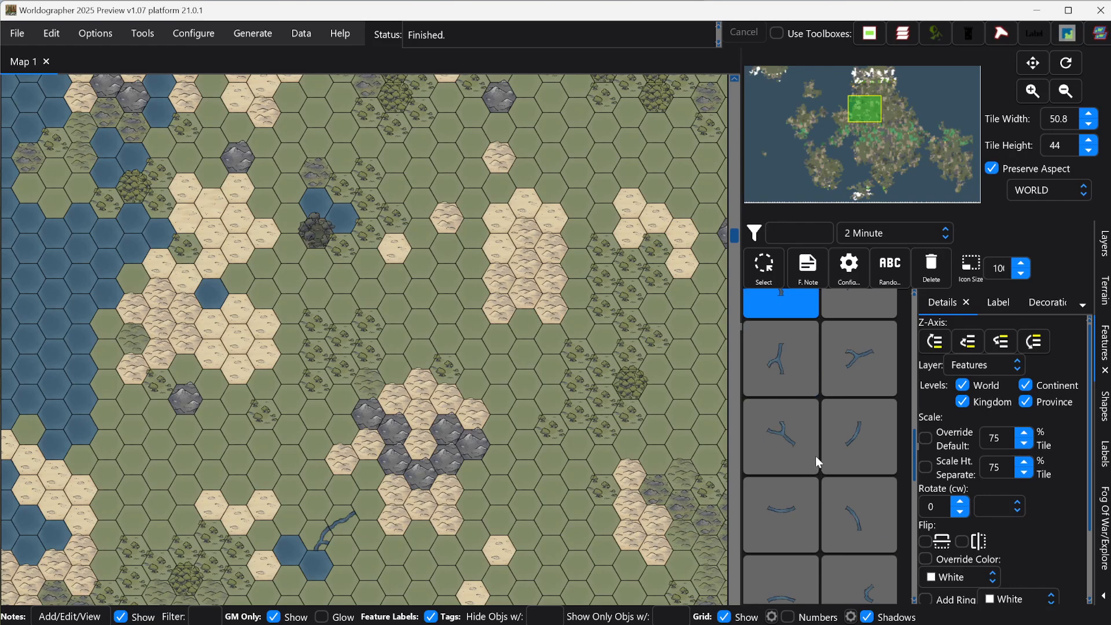
left_click(864, 520)
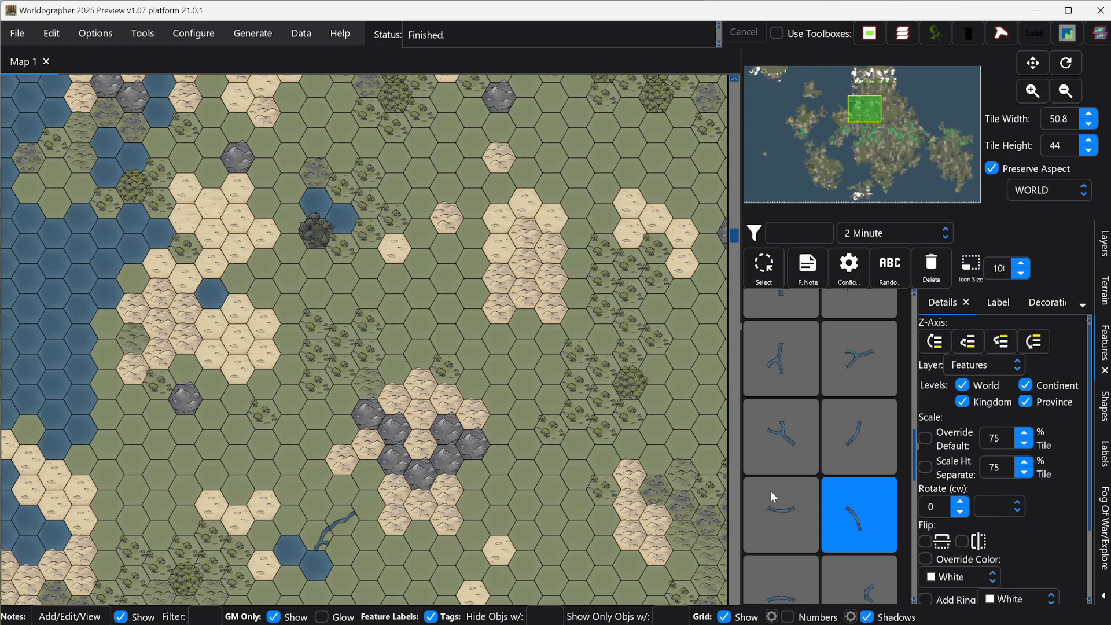
scroll(810, 452, "down", 2)
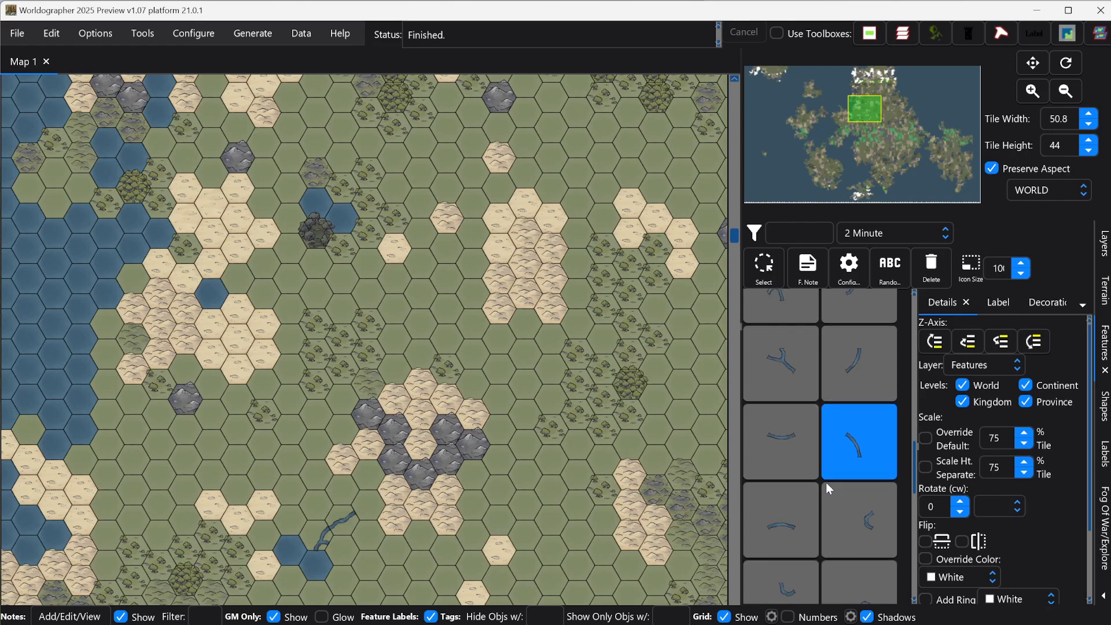
left_click(779, 530)
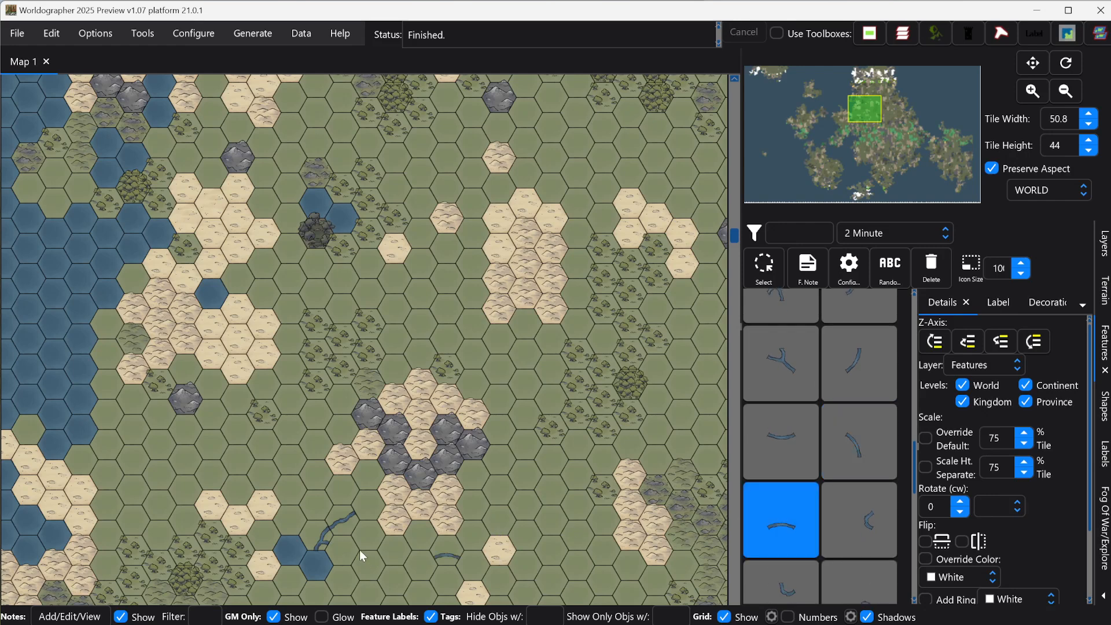
left_click(768, 447)
left_click(329, 551)
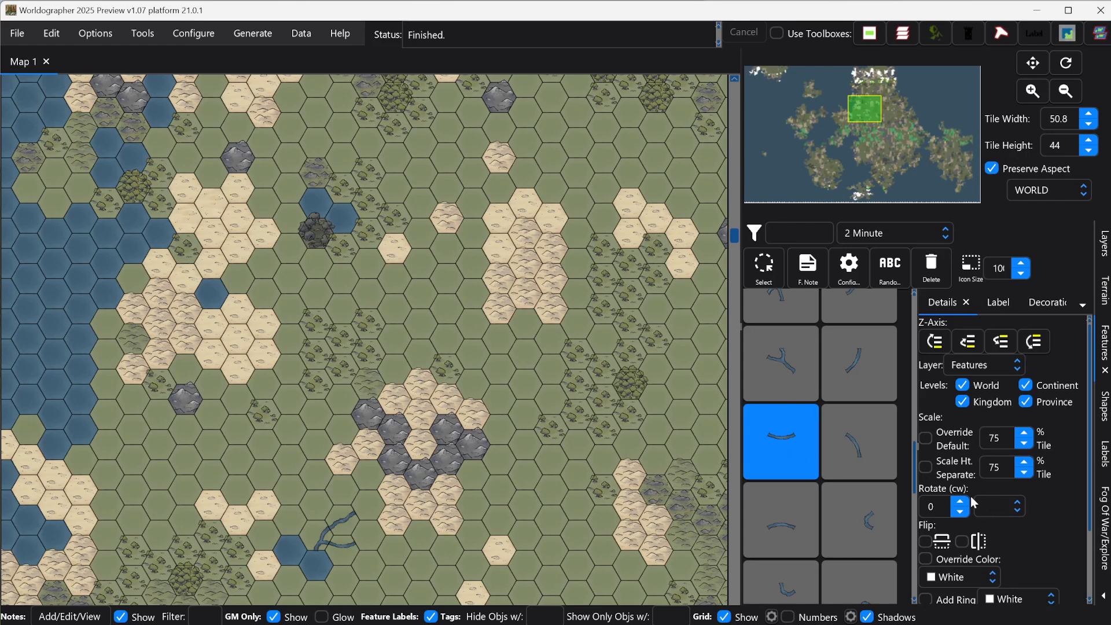
Set the curved river feature's rotation to 300 degrees and place it at the northeast end of the straight river segment.
left_click(1012, 507)
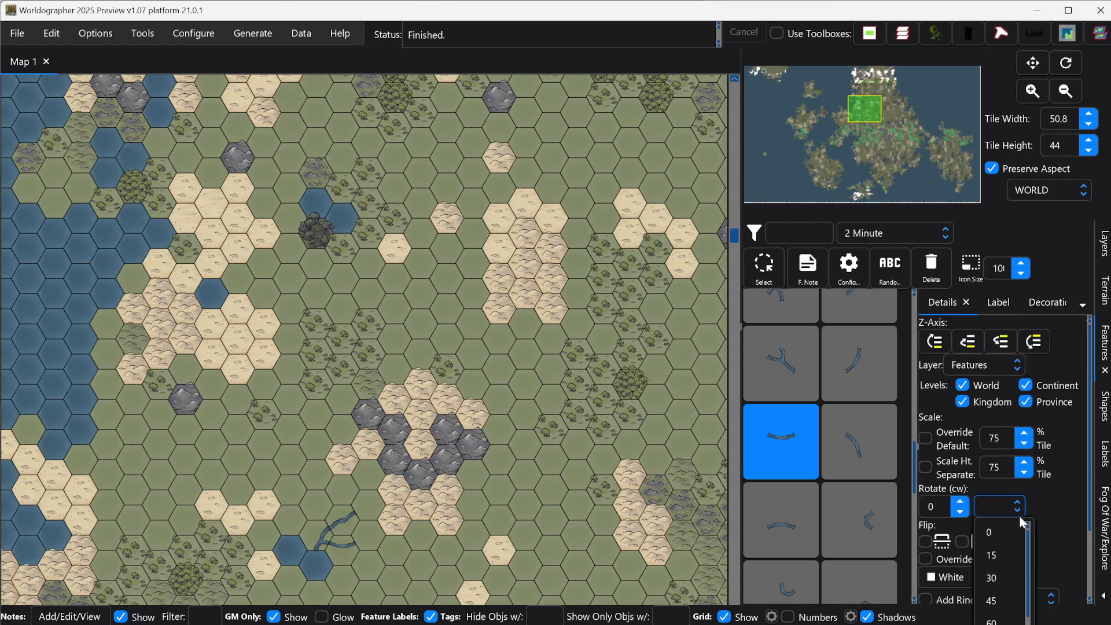
left_click(999, 620)
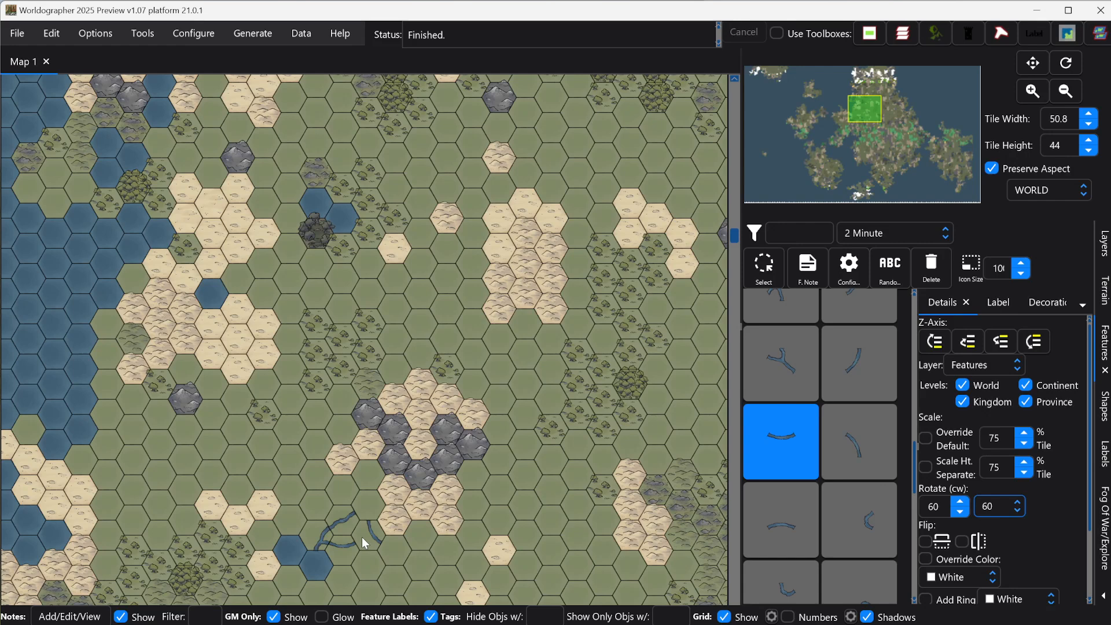
left_click(1017, 507)
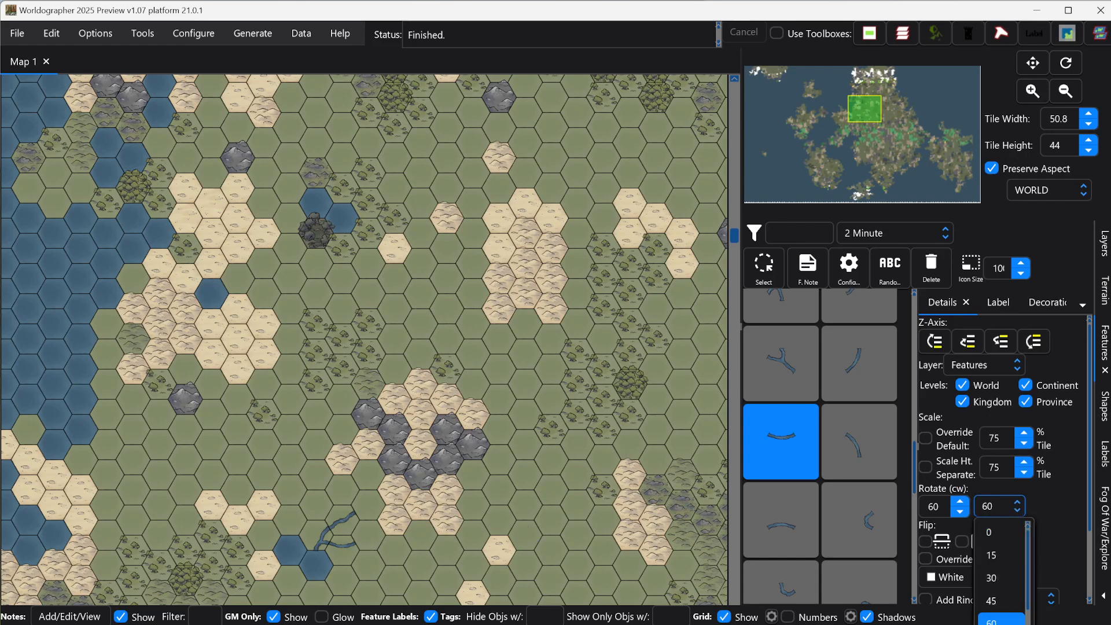
scroll(1001, 573, "down", 4)
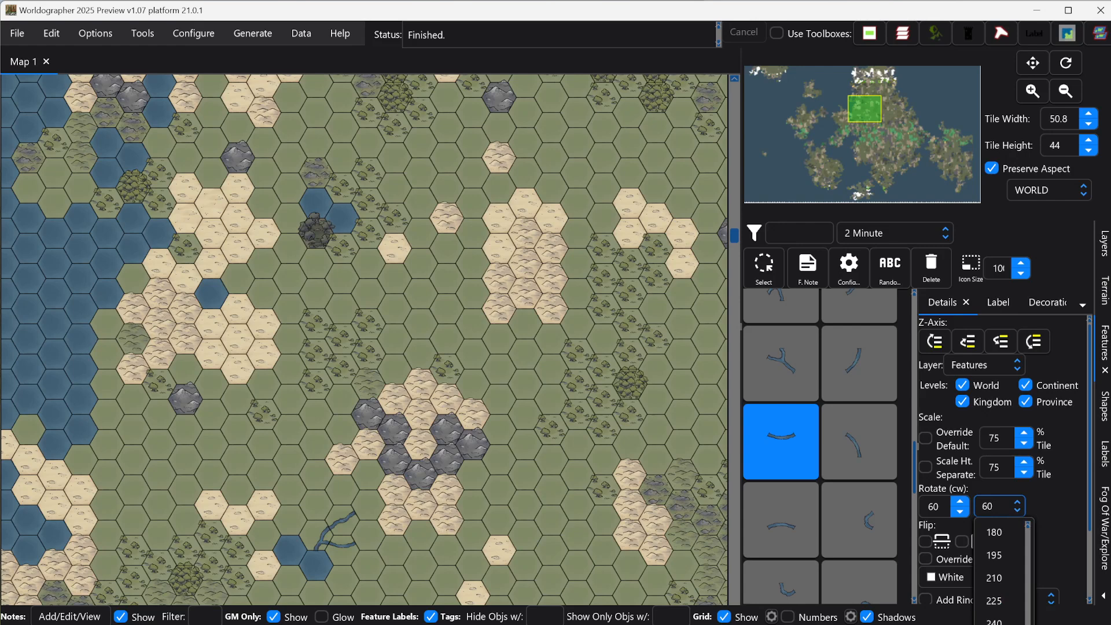
left_click(994, 622)
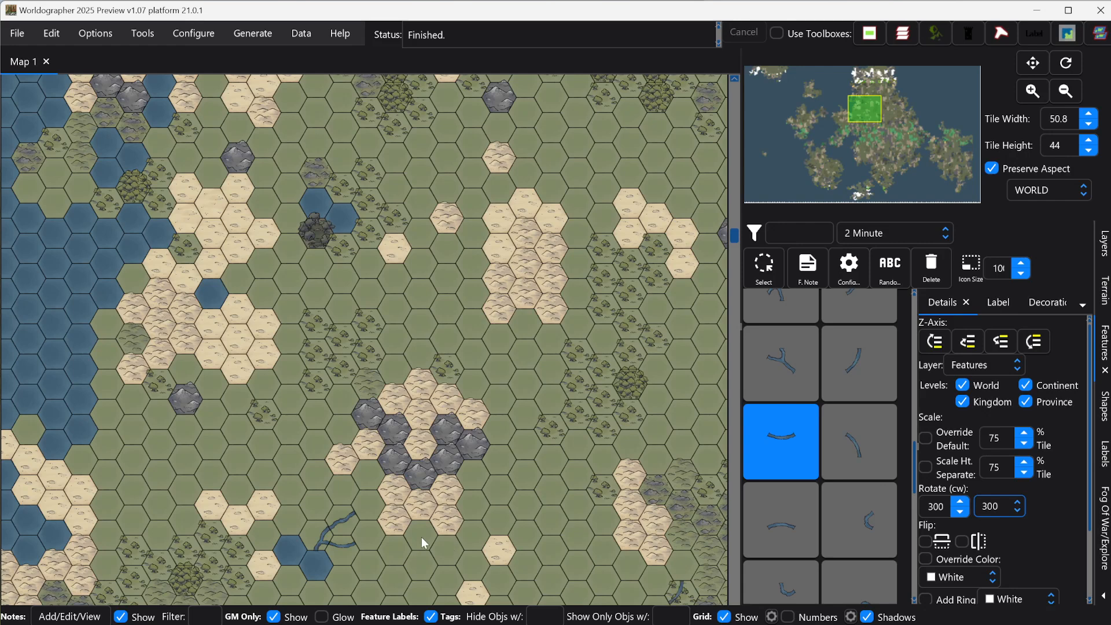
left_click(371, 508)
Place the small branching river-end feature, rotated 180 degrees, at the north end of the river's upper branch.
scroll(834, 422, "down", 3)
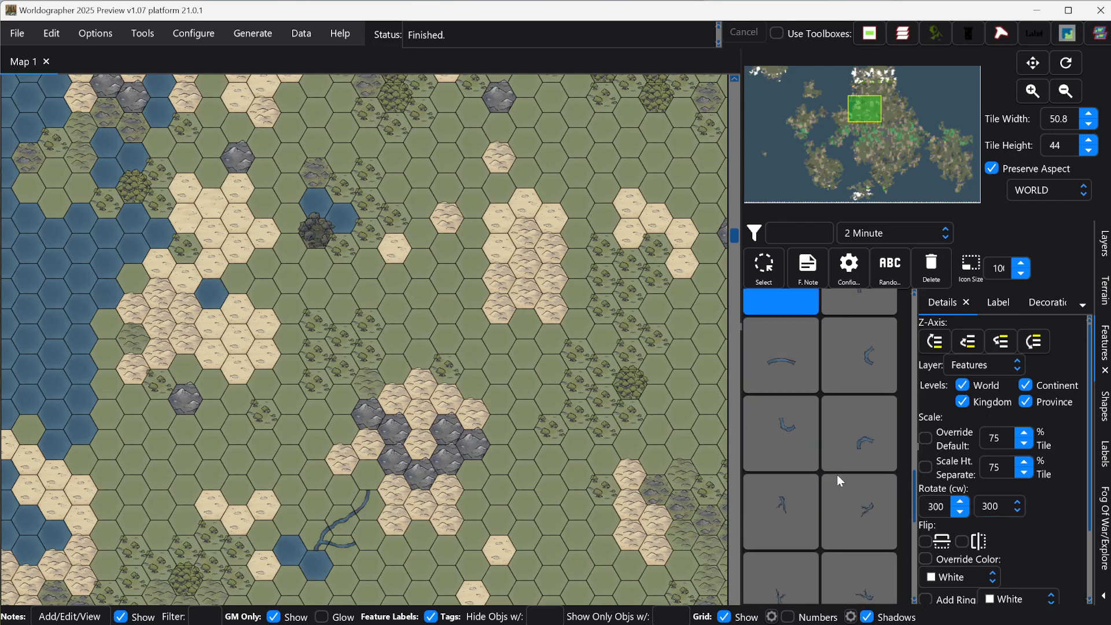
left_click(782, 512)
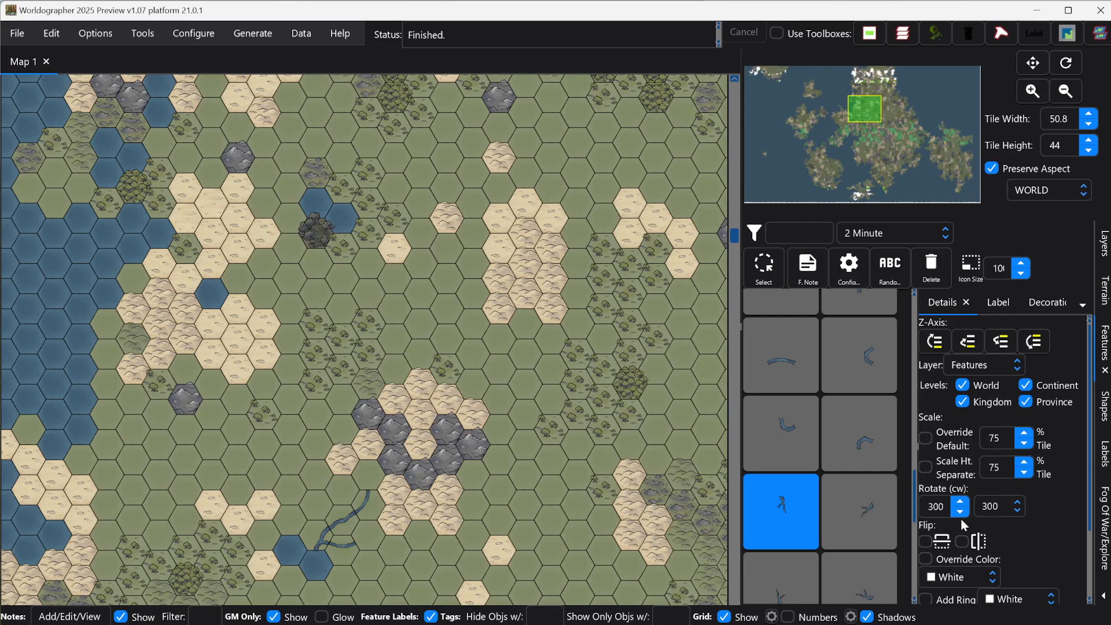
left_click(1020, 509)
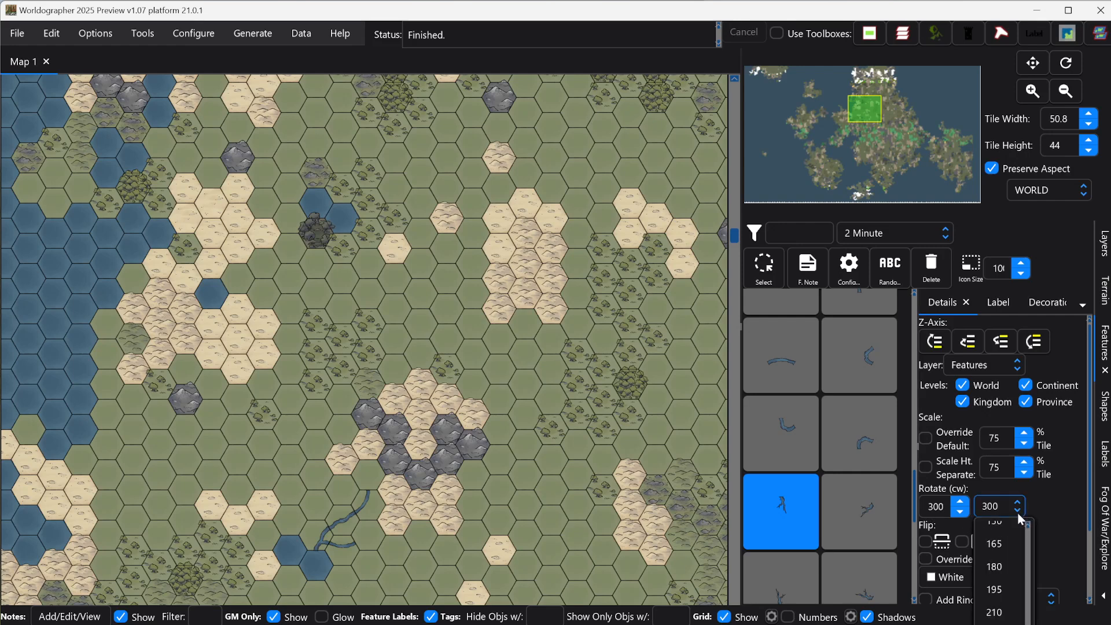
left_click(1009, 570)
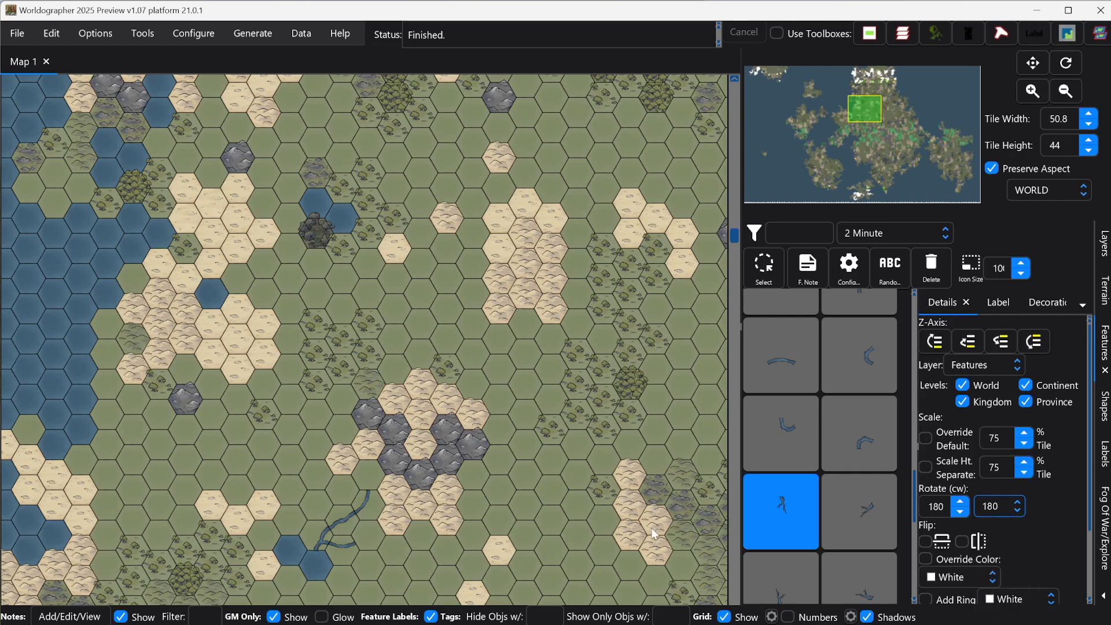
left_click(367, 475)
Place another branching river-end feature at the east end of the lower branch, with 0 degrees rotation and flipped horizontally.
scroll(848, 515, "down", 3)
scroll(858, 537, "down", 1)
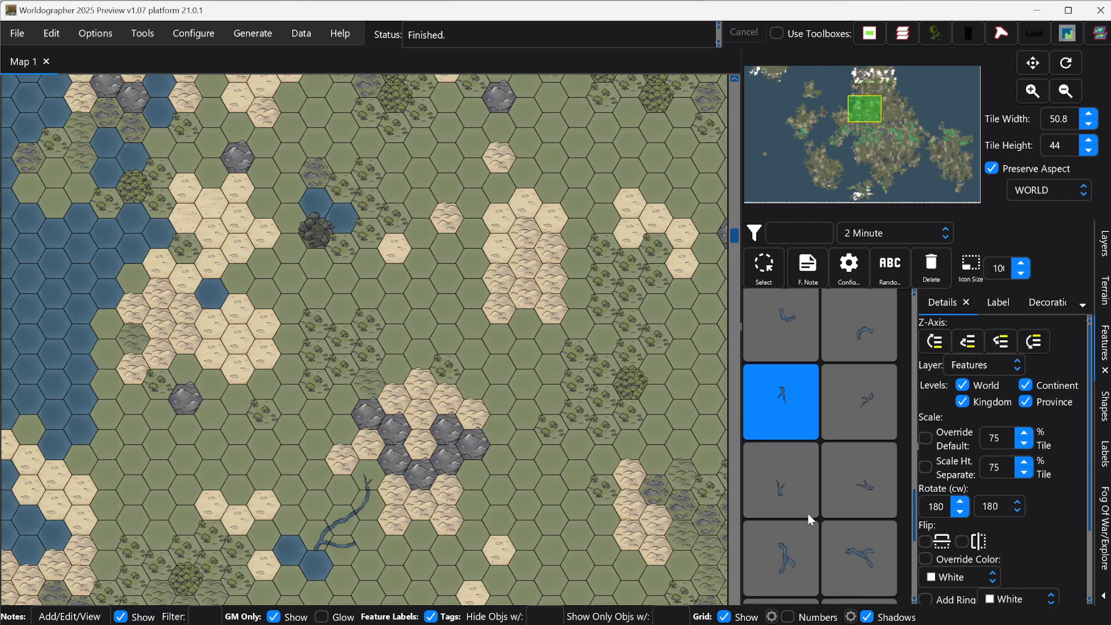
scroll(871, 494, "down", 3)
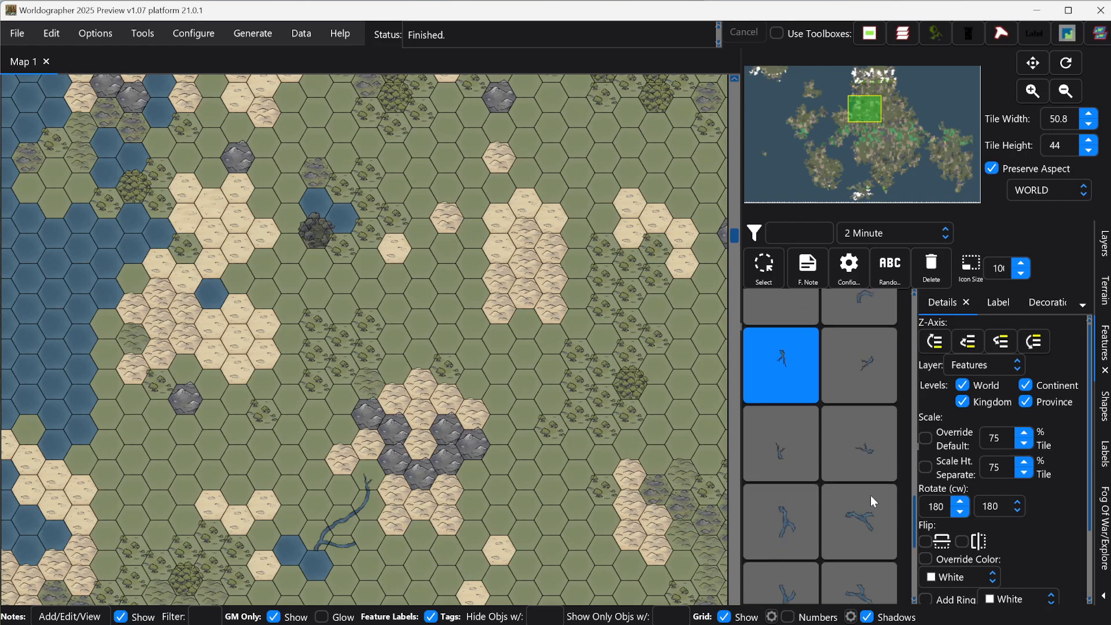
left_click(872, 418)
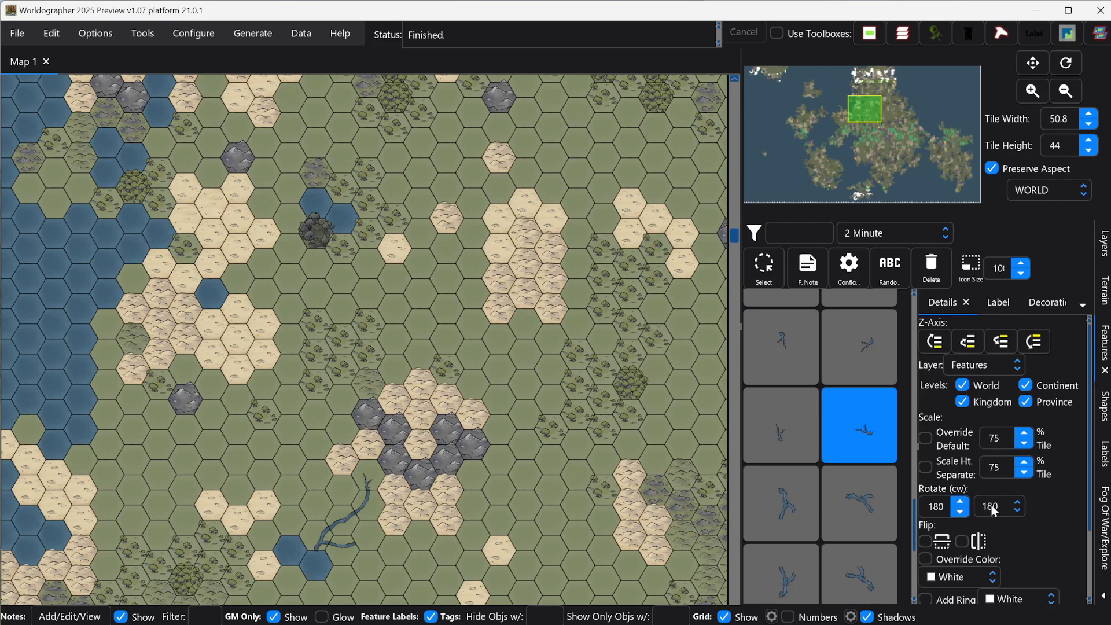
left_click(1012, 506)
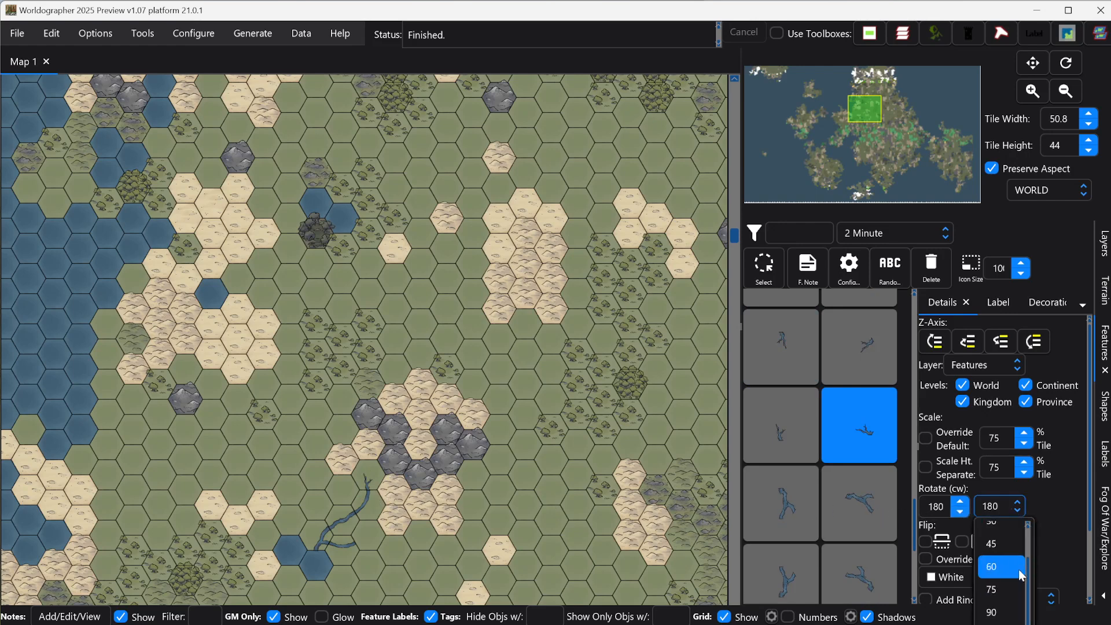
scroll(1014, 564, "up", 2)
left_click(1006, 539)
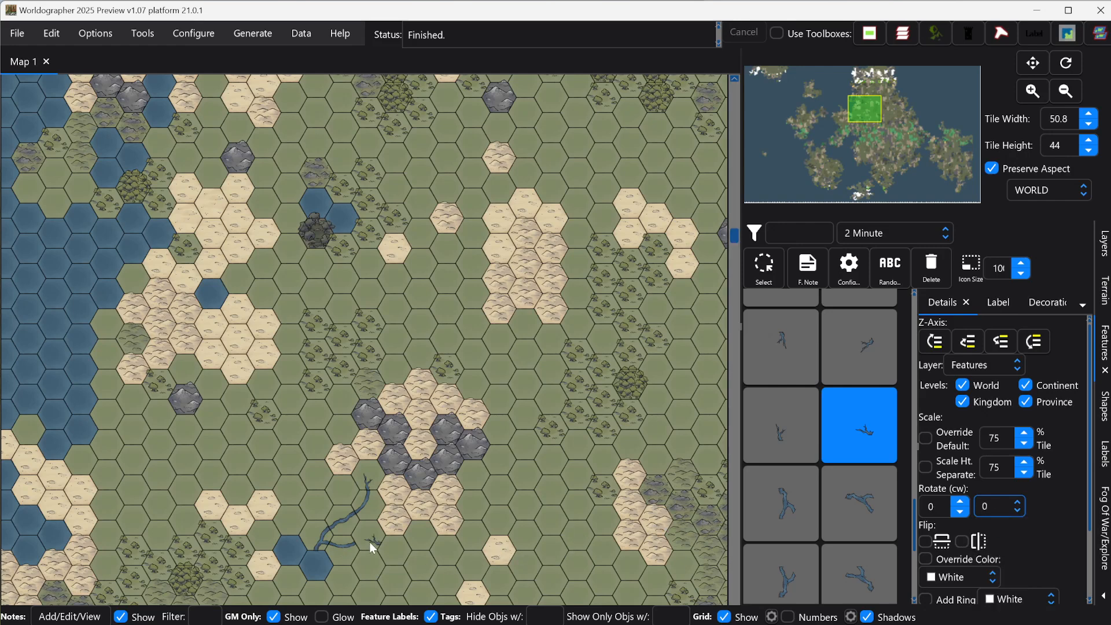
left_click(926, 542)
left_click(927, 543)
left_click(963, 542)
scroll(359, 532, "up", 5)
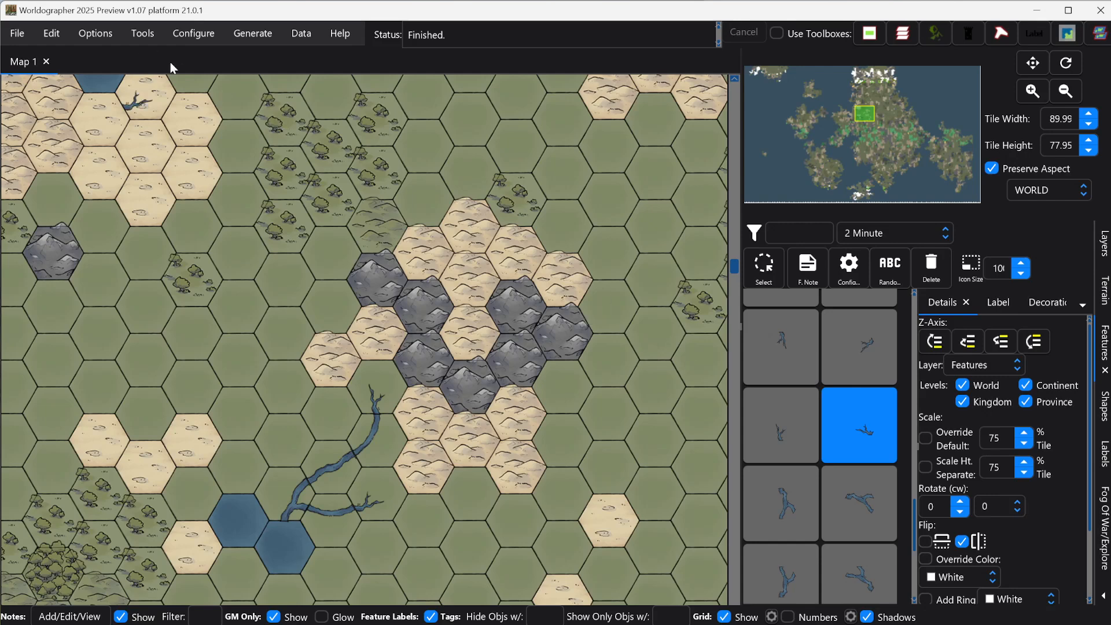
Start adding custom terrain and open the x96 folder of ZeshiosPixelHexTileset1.2 inside the patreon folder.
left_click(196, 29)
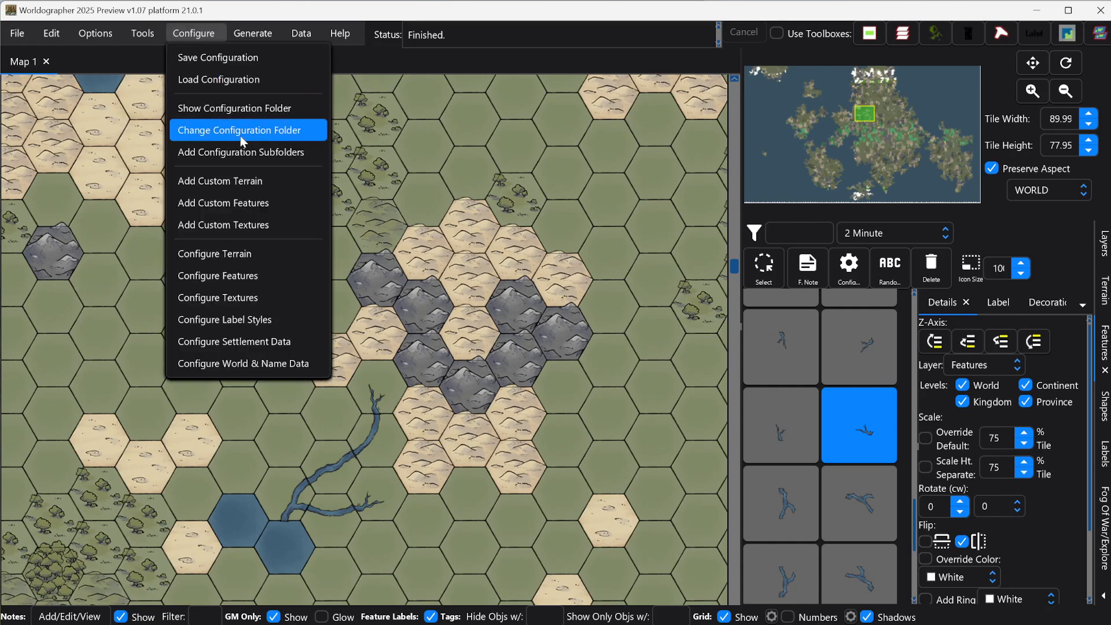
left_click(249, 179)
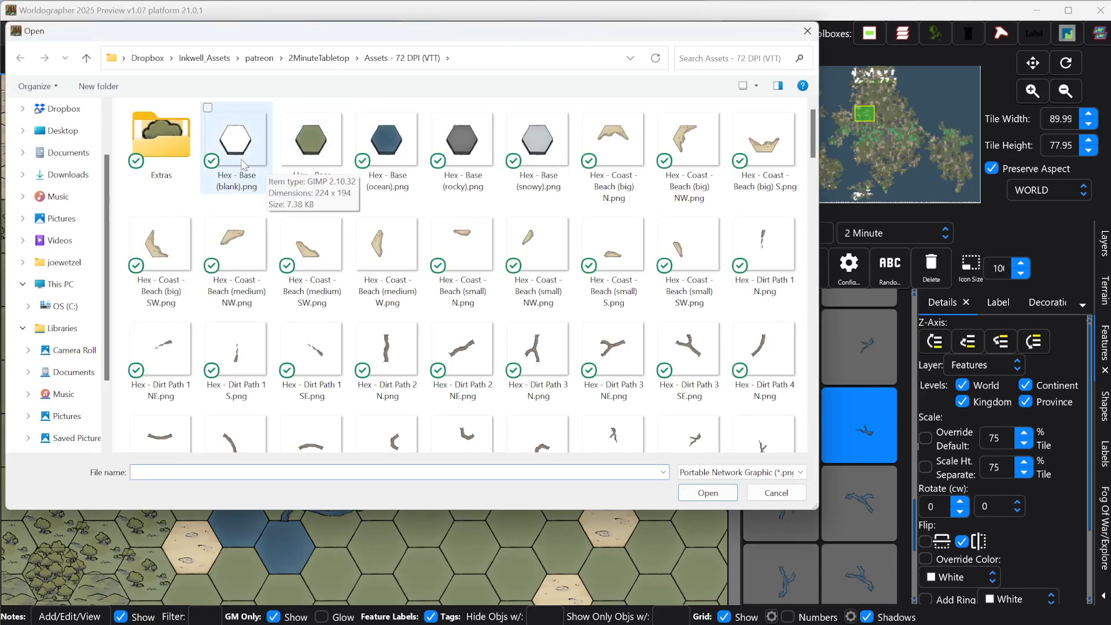
left_click(272, 58)
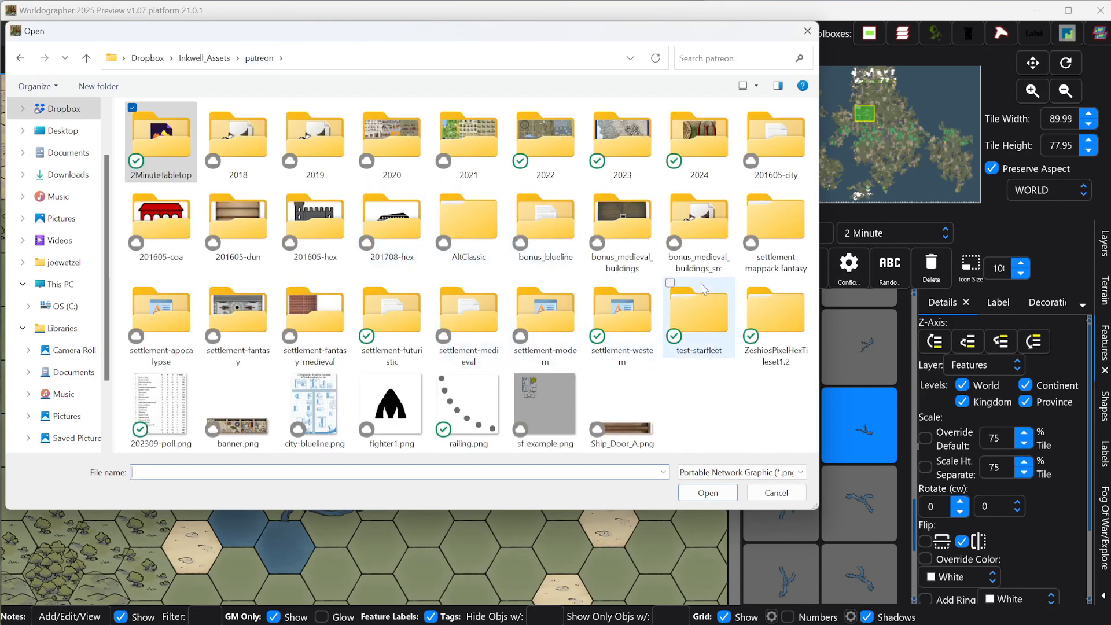
double_click(779, 308)
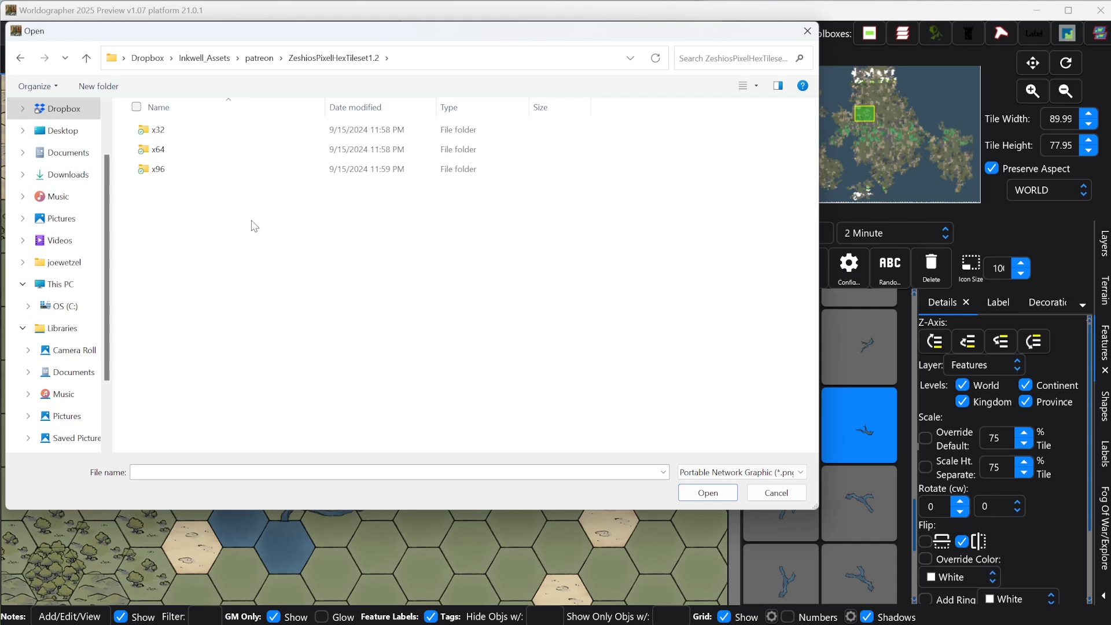
left_click(170, 174)
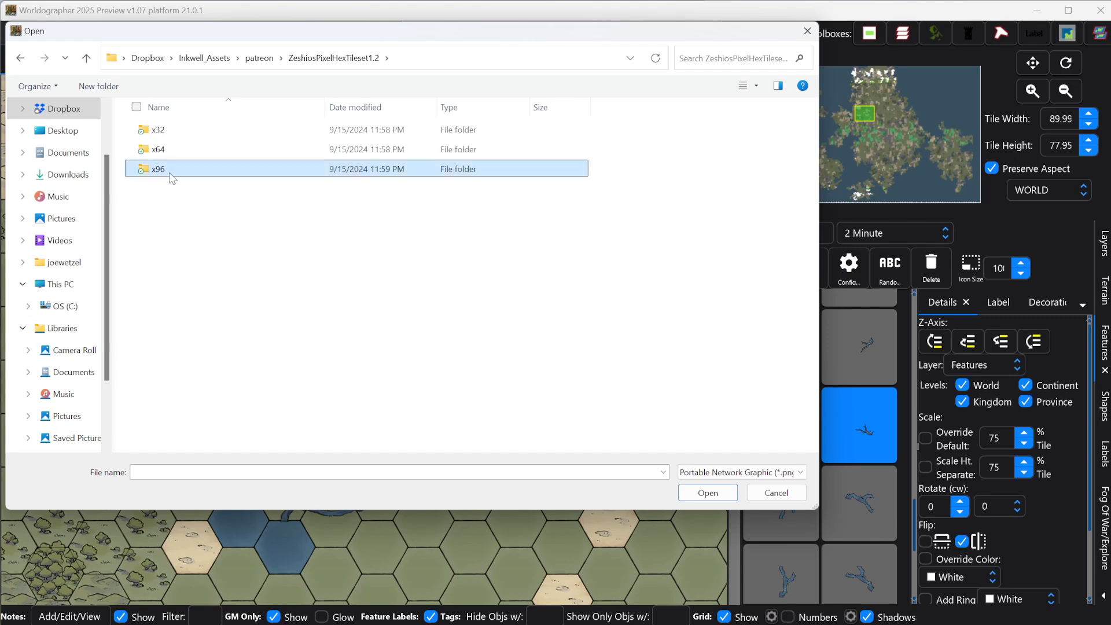
double_click(171, 177)
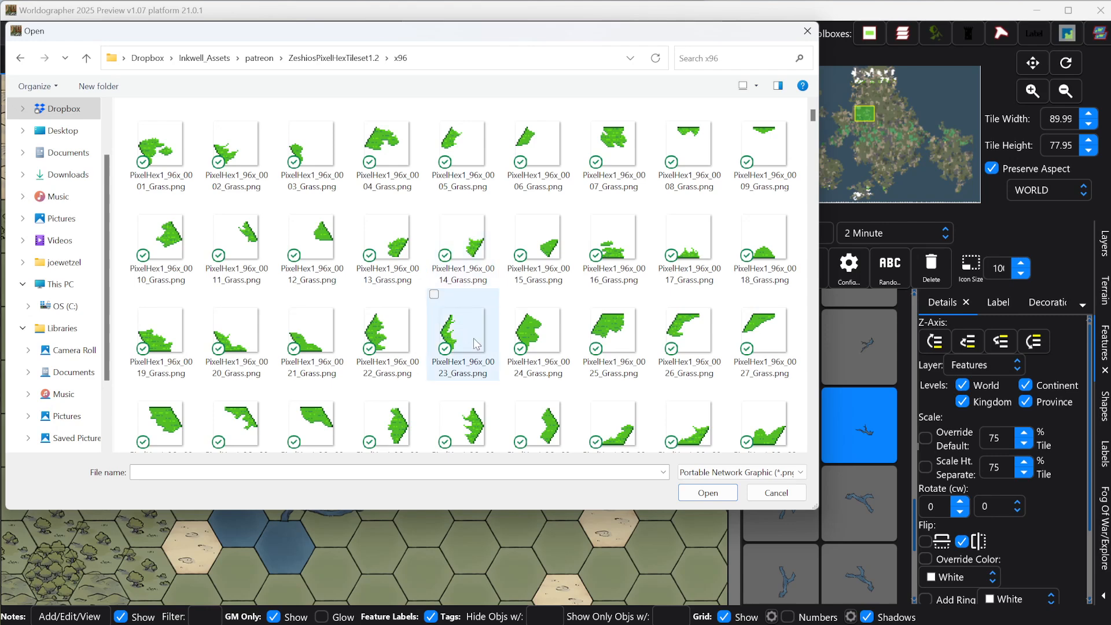
Select the full grass hex images 0115, 0116, 0127 and 0128 from the x96 folder for import.
scroll(498, 348, "down", 5)
scroll(502, 351, "down", 10)
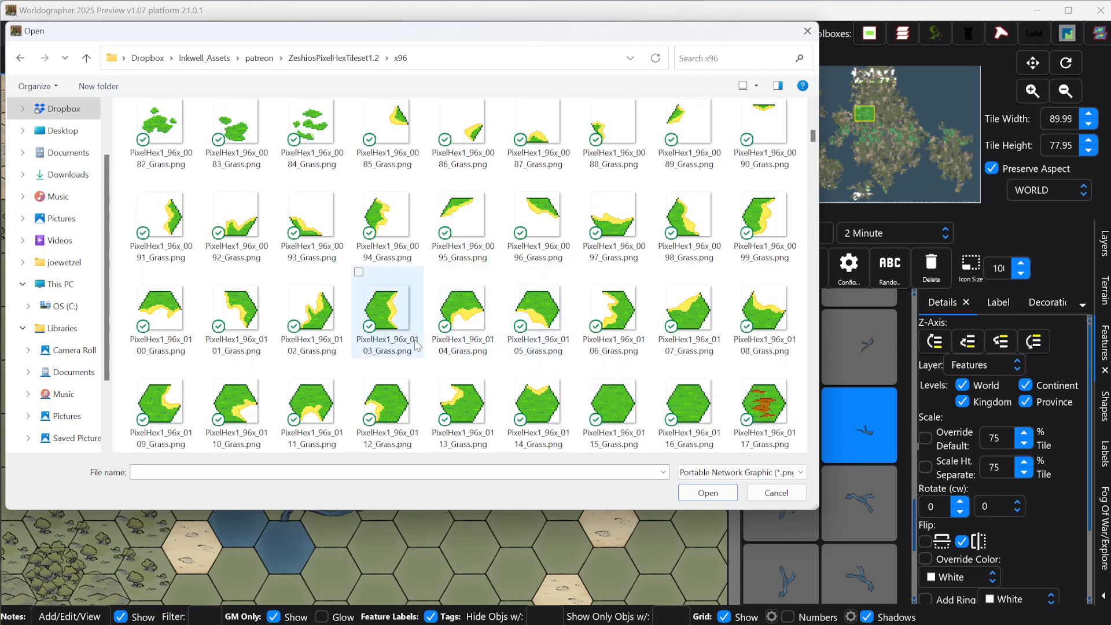
scroll(458, 335, "down", 3)
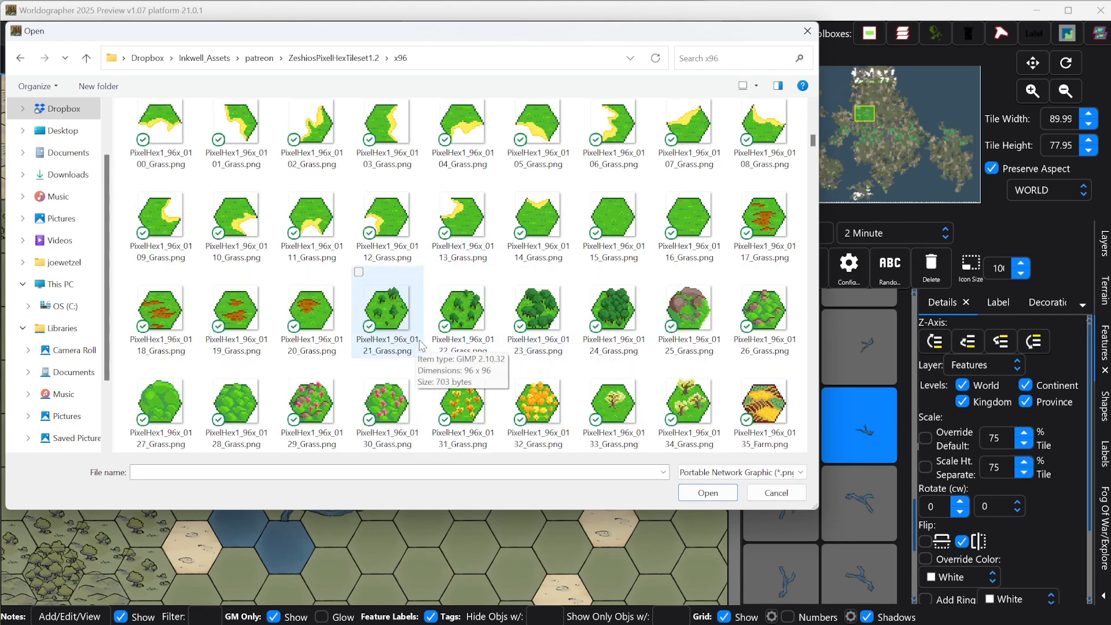
left_click(387, 313)
left_click(623, 223)
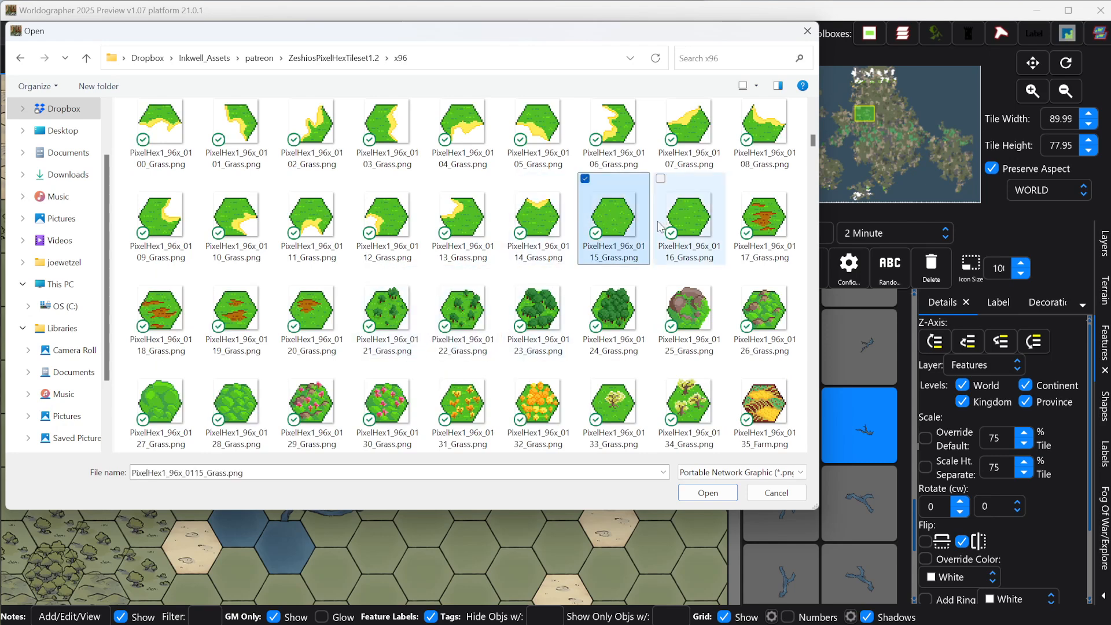
left_click(689, 225, "ctrl")
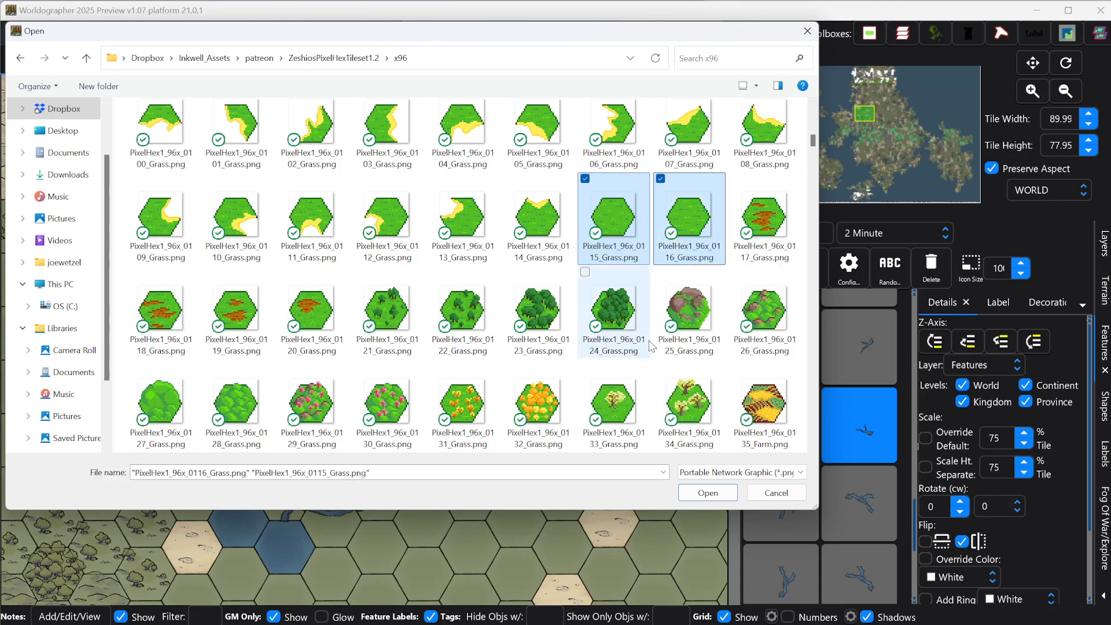
scroll(652, 342, "down", 3)
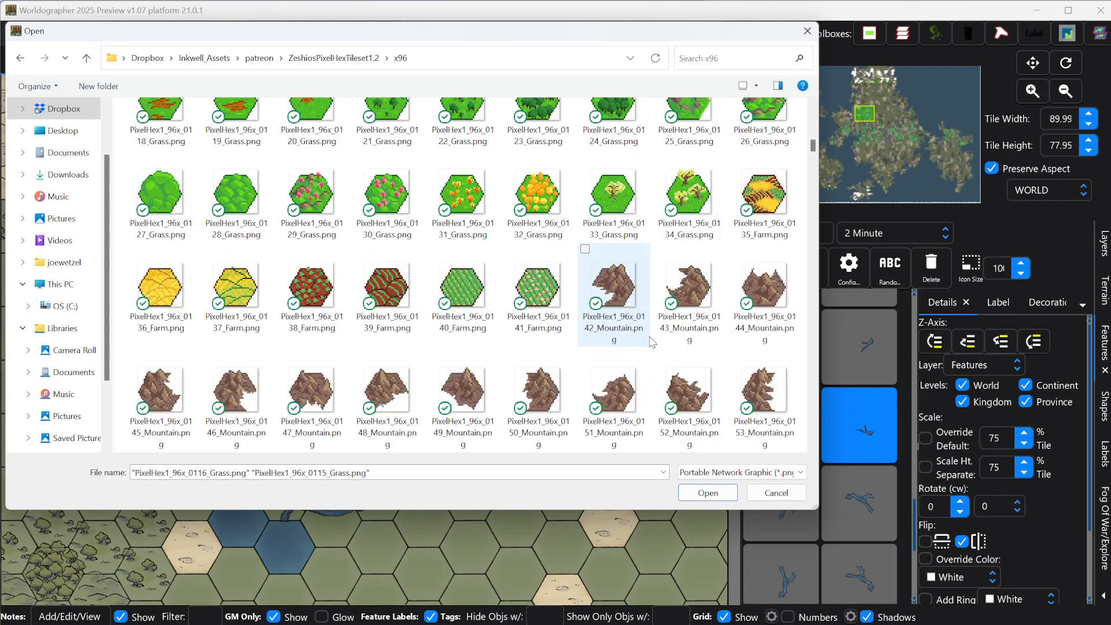
left_click(164, 199, "ctrl")
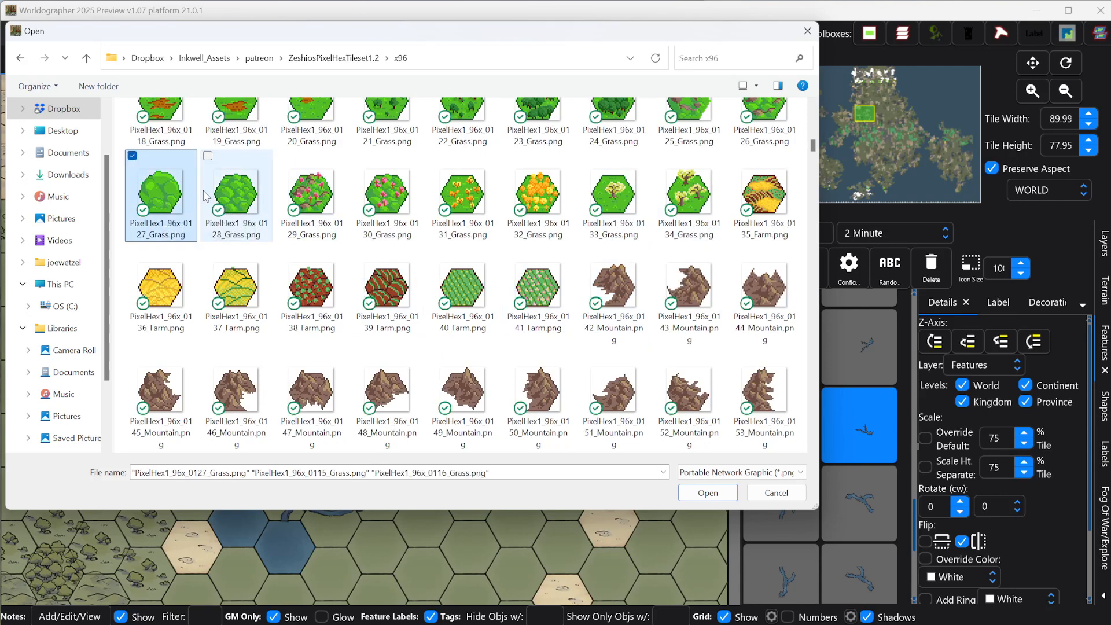
left_click(208, 191, "ctrl")
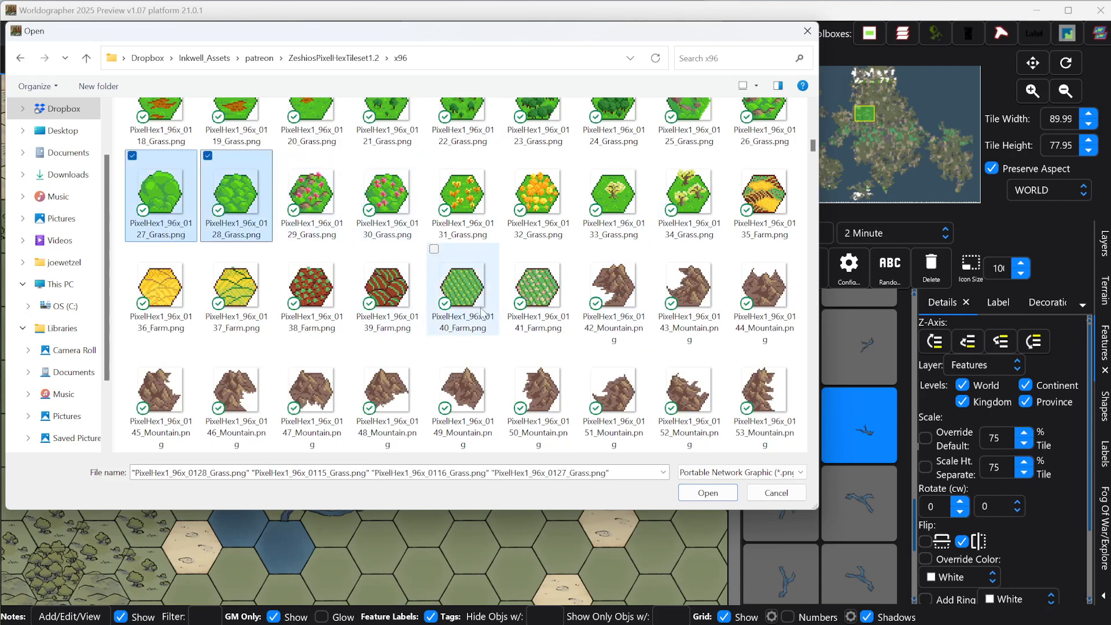
Add the full mountain hex images 0206, 0207, 0208 and 0209 to the file selection.
scroll(481, 313, "down", 10)
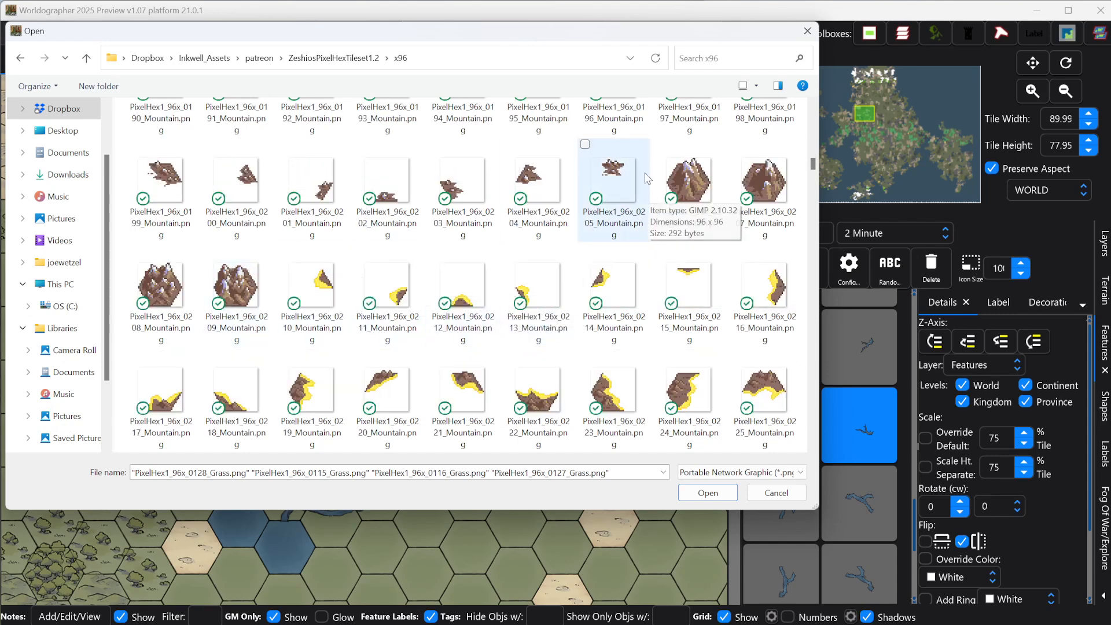
left_click(689, 179, "ctrl")
left_click(732, 175, "ctrl")
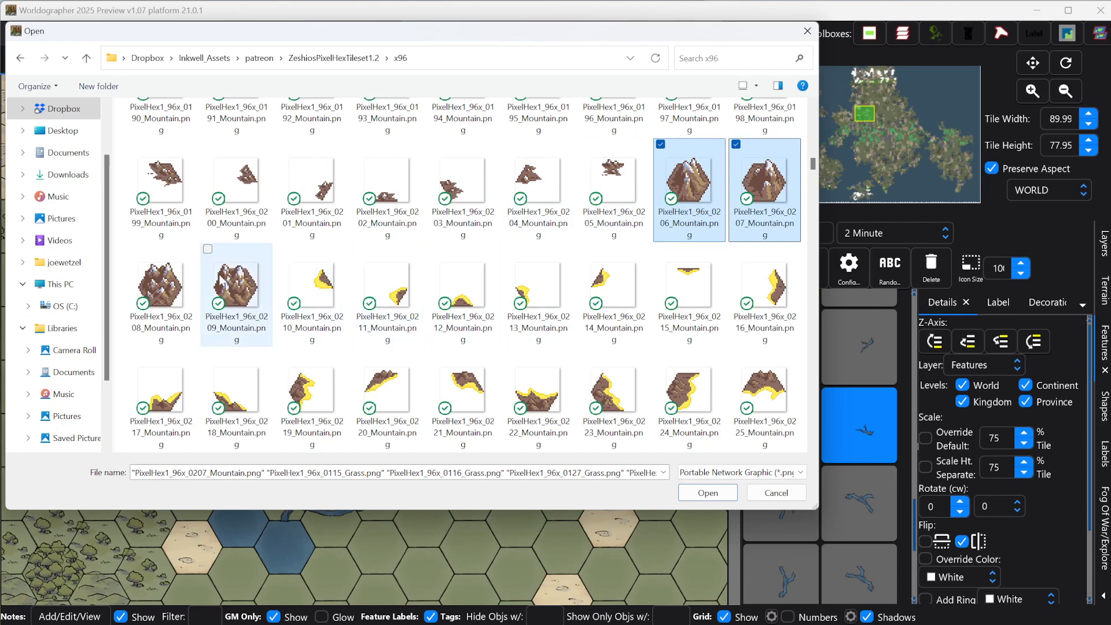
left_click(161, 284, "ctrl")
left_click(232, 287, "ctrl")
Add the full desert hex images 0492, 0493 and 0494 to the file selection.
scroll(376, 314, "down", 4)
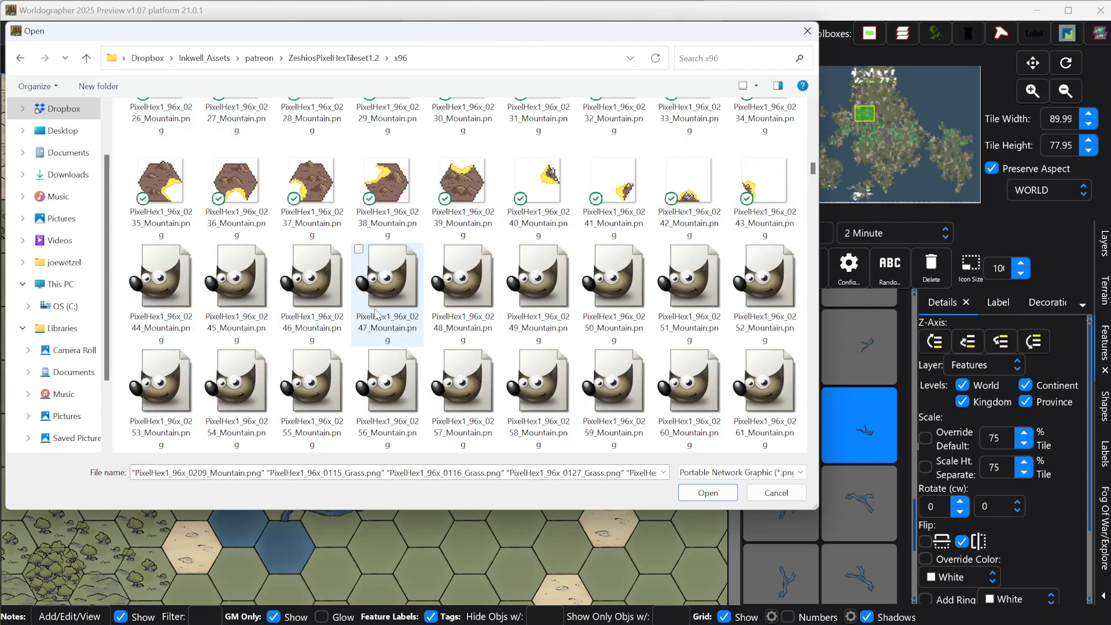
scroll(377, 315, "down", 6)
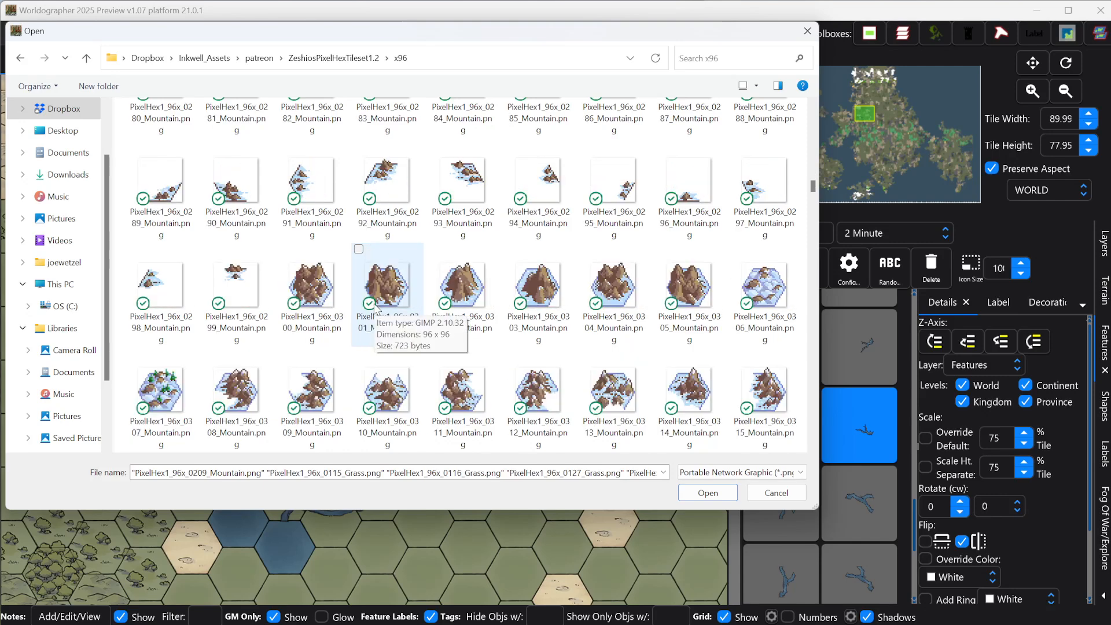
scroll(375, 308, "down", 2)
scroll(377, 308, "down", 6)
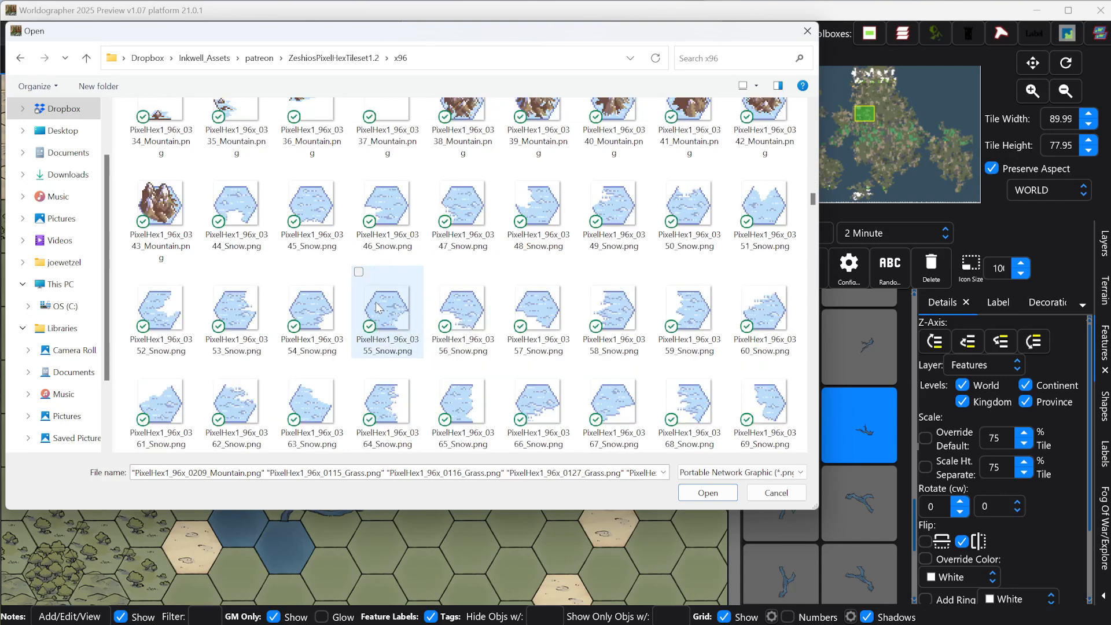
scroll(377, 308, "down", 6)
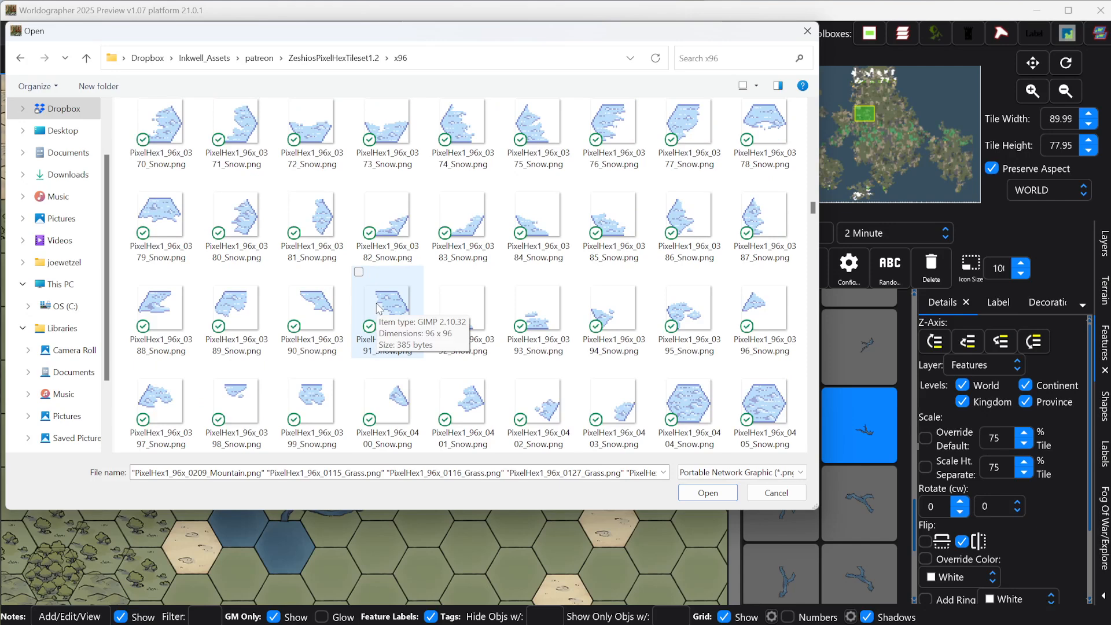
scroll(377, 307, "up", 2)
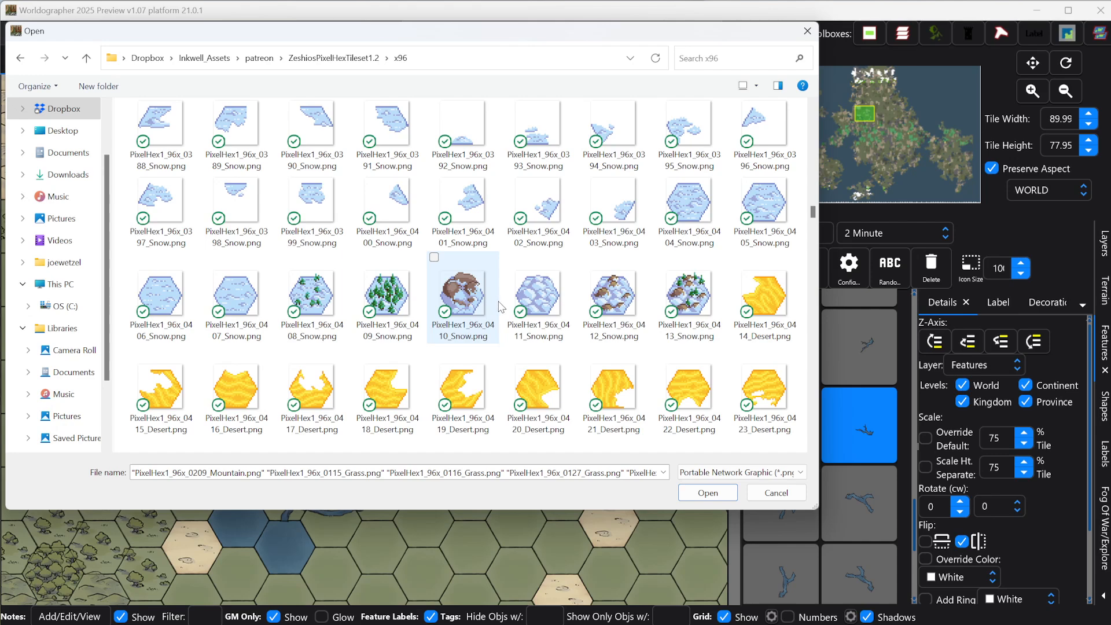
scroll(497, 306, "down", 4)
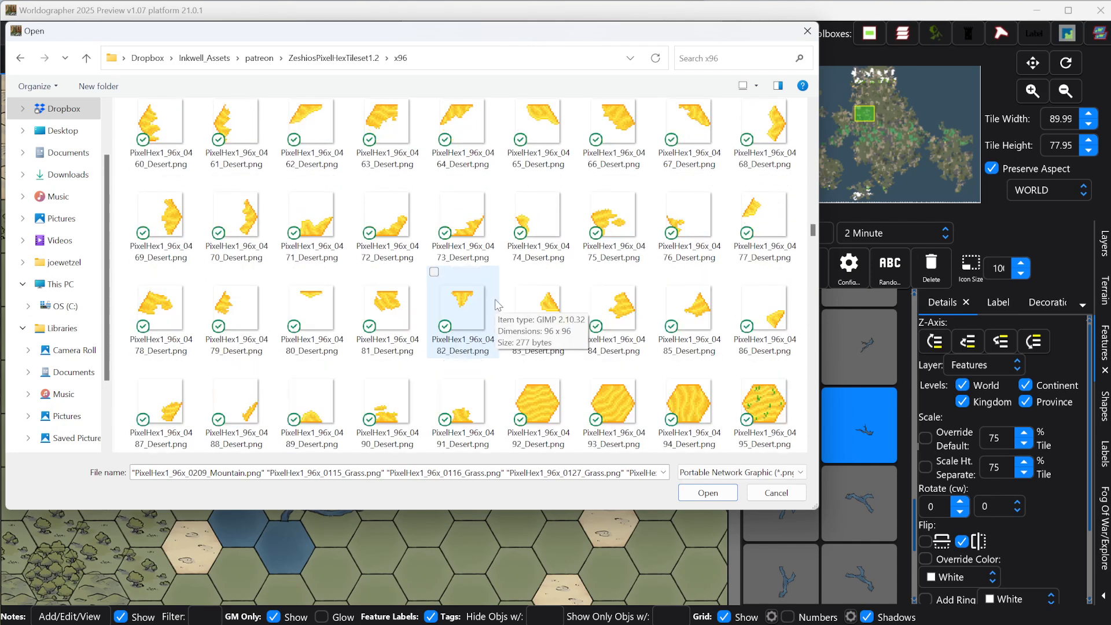
scroll(497, 306, "down", 6)
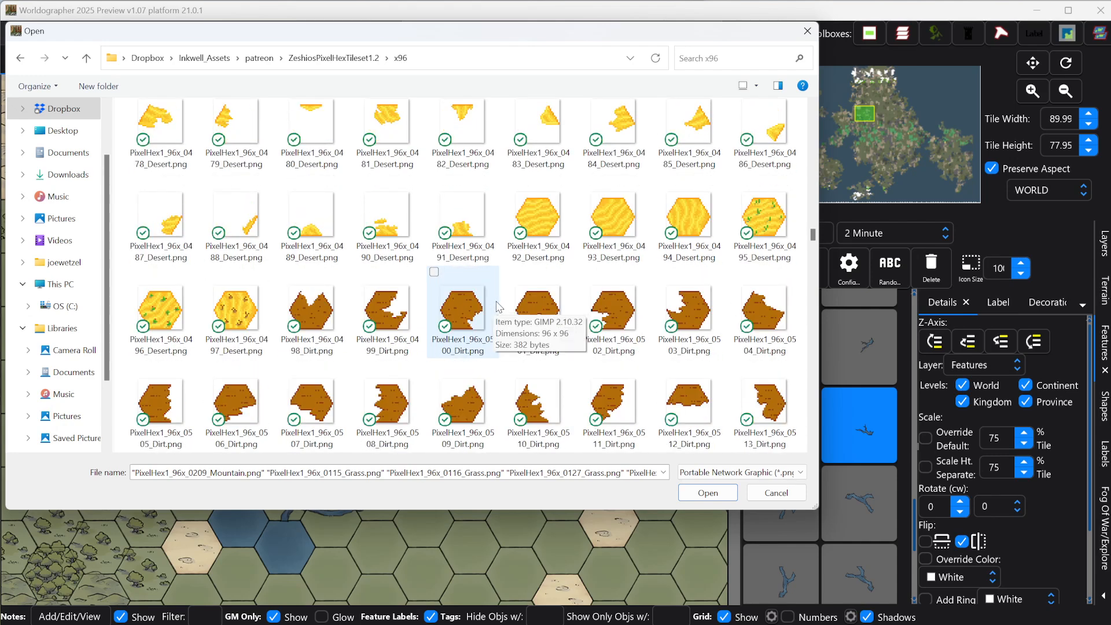
left_click(541, 218, "ctrl")
left_click(603, 211, "ctrl")
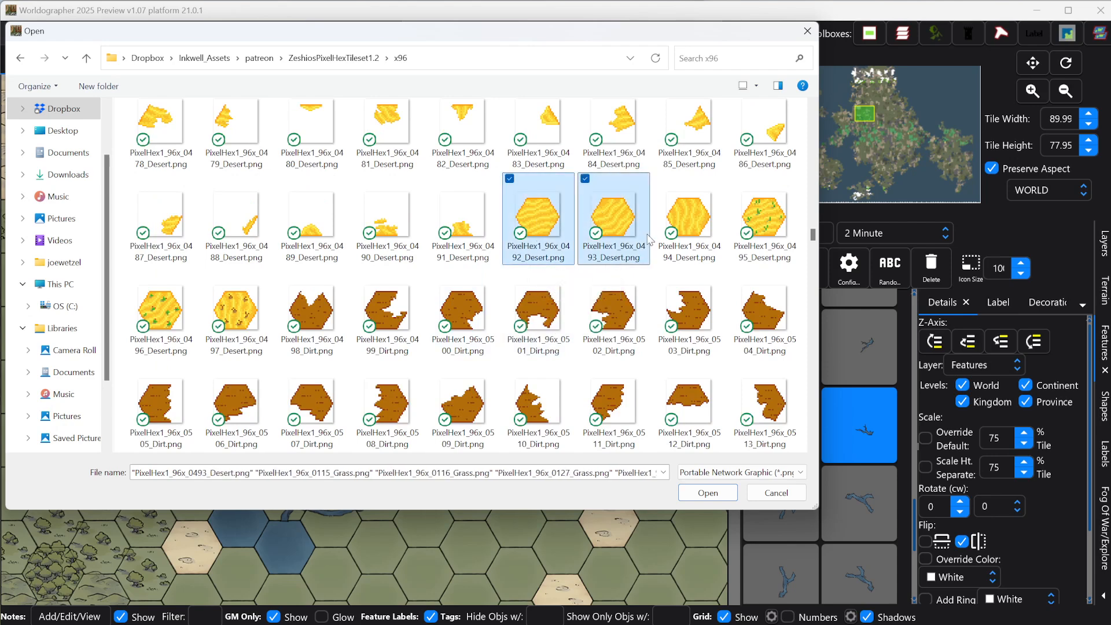
left_click(672, 226, "ctrl")
Add the full boulder hex images 0700, 0701 and 0702 to the file selection.
scroll(653, 306, "down", 4)
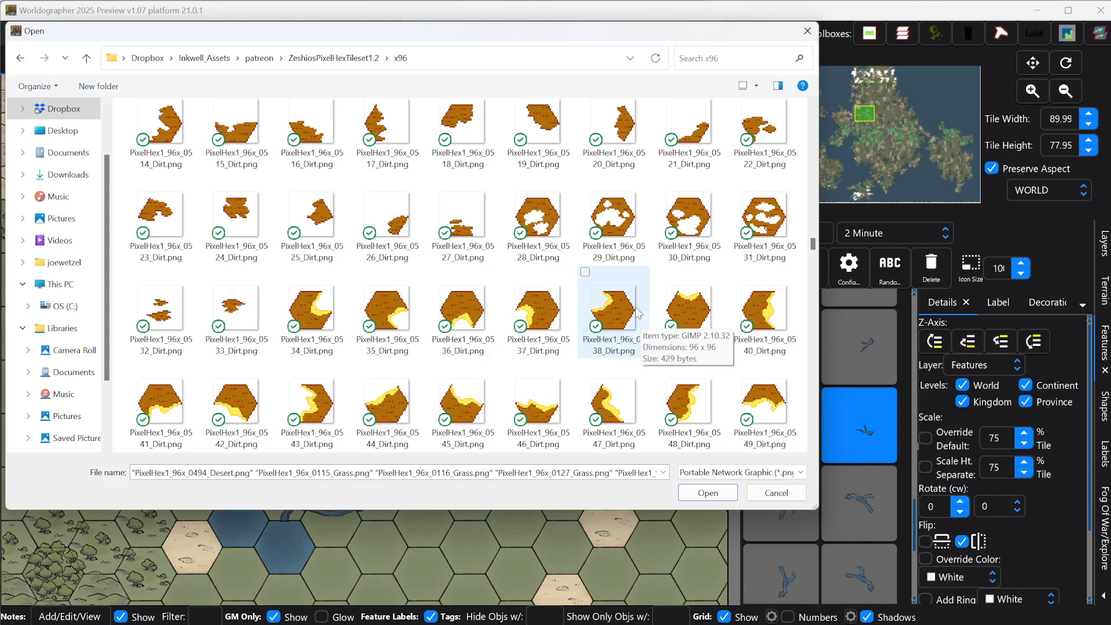
scroll(637, 313, "down", 4)
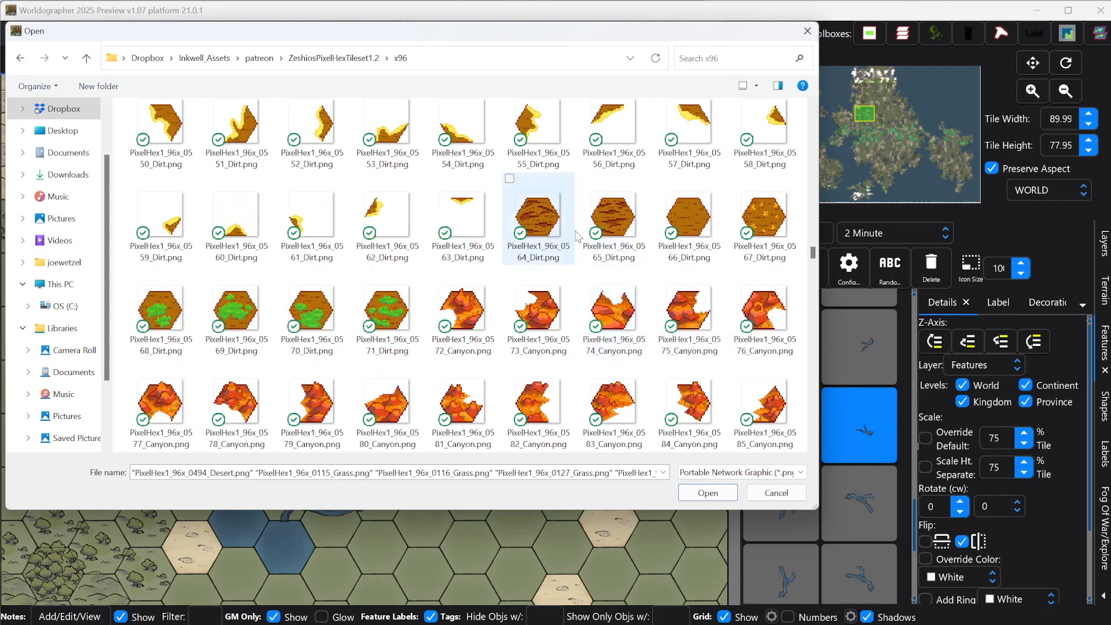
scroll(577, 236, "down", 12)
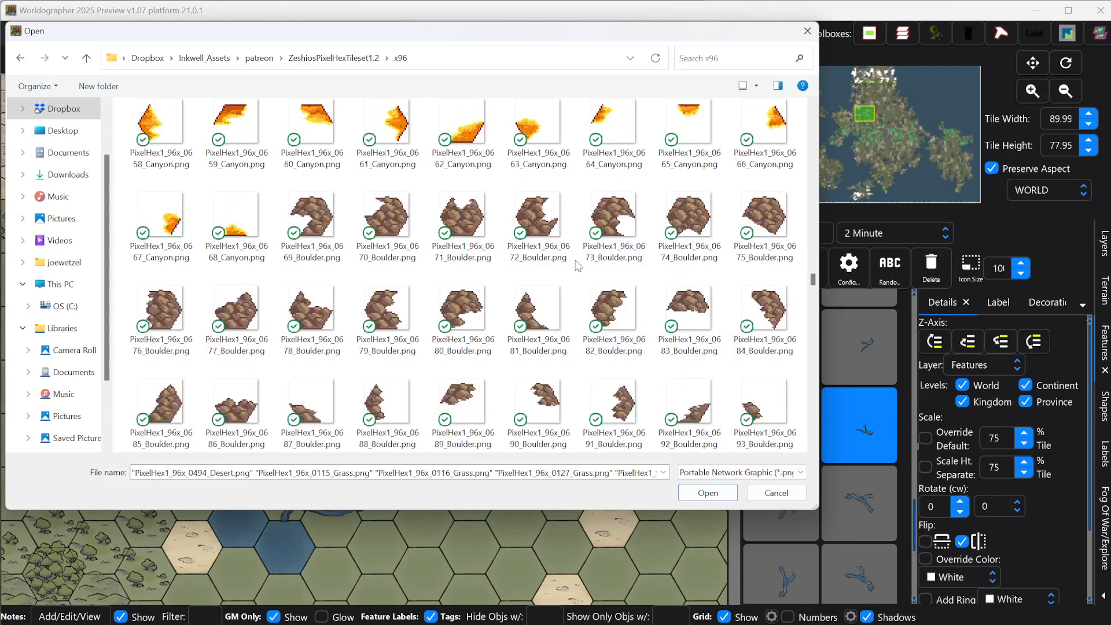
scroll(577, 266, "down", 2)
scroll(578, 260, "down", 2)
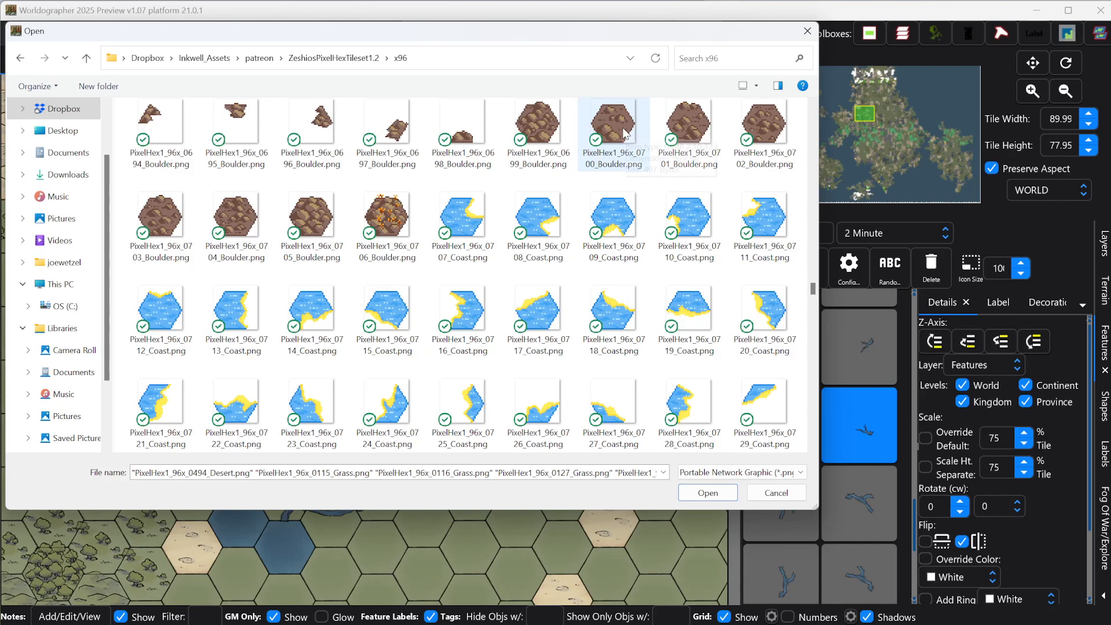
left_click(630, 136, "ctrl")
left_click(689, 136, "ctrl")
left_click(763, 139, "ctrl")
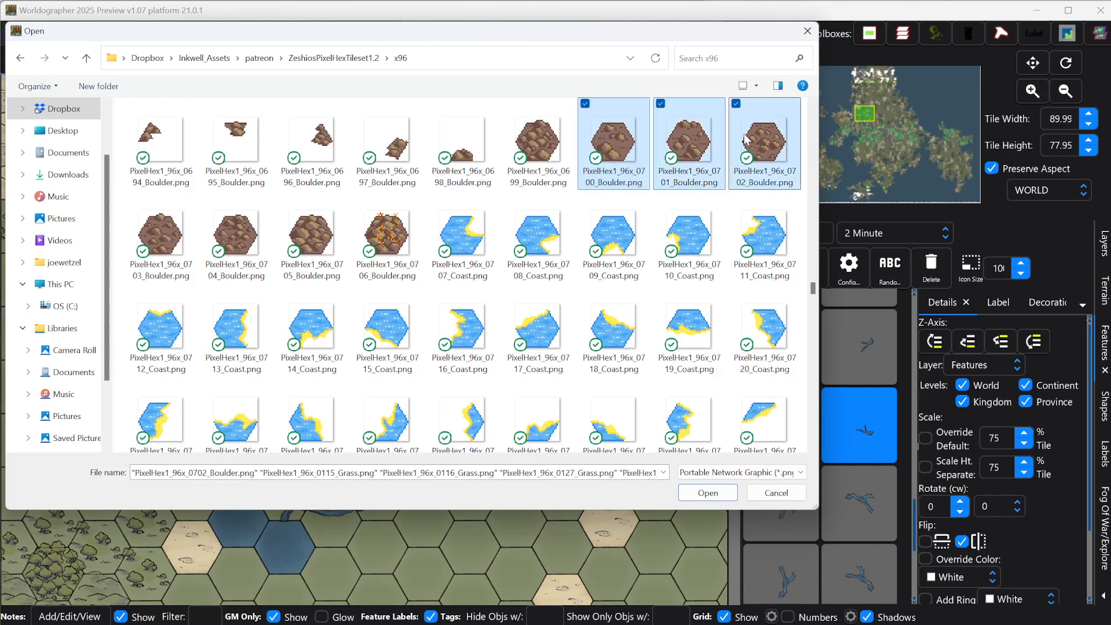
Add the full beach hex images 0841 and 0842 to the file selection.
scroll(551, 260, "down", 5)
scroll(552, 261, "down", 8)
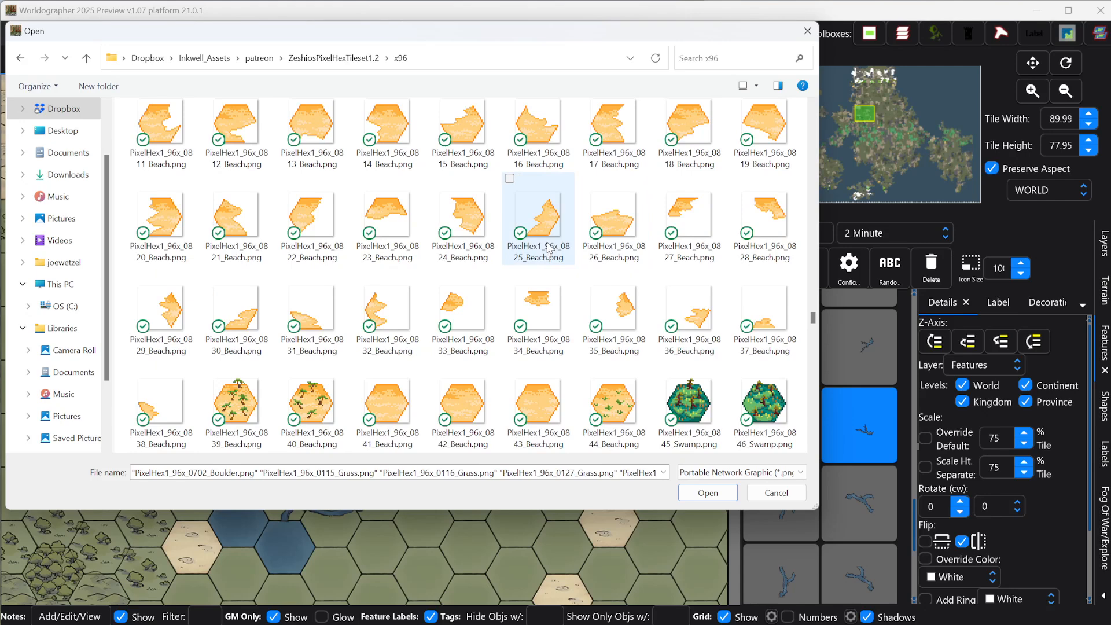
scroll(544, 246, "down", 2)
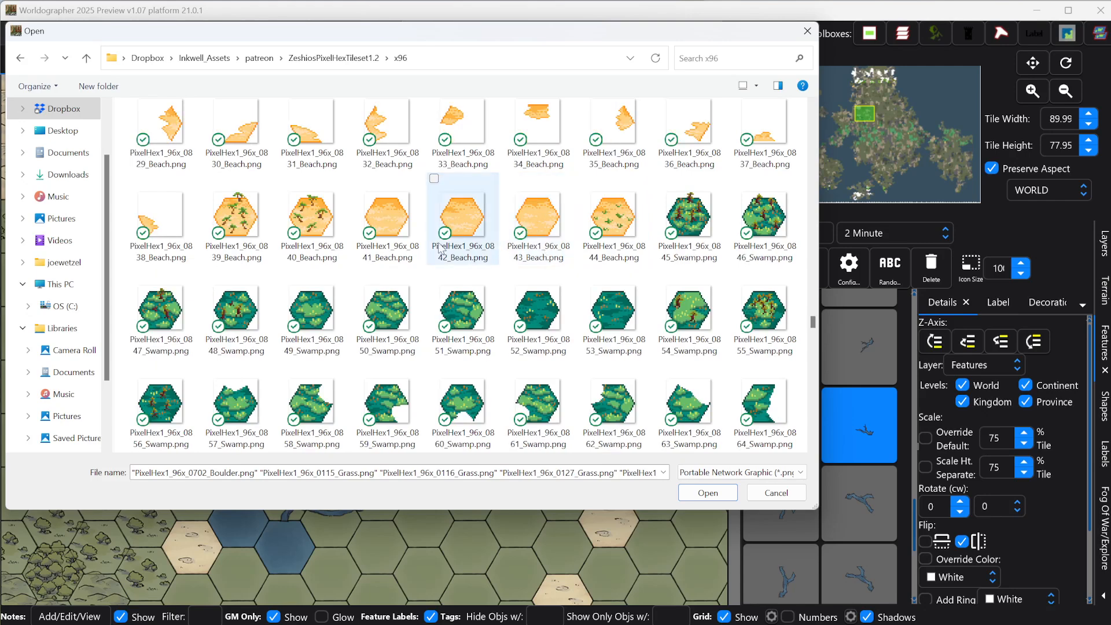
left_click(397, 227, "ctrl")
left_click(448, 220, "ctrl")
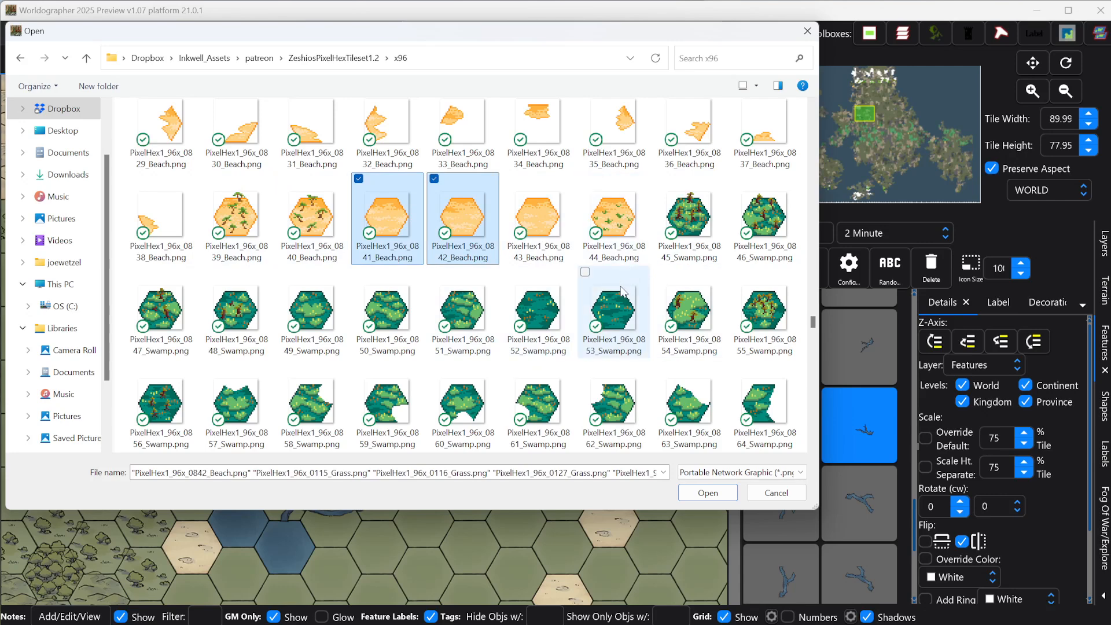
Add the full swamp hex images 0849, 0850, 0851 and 0852 to the file selection.
left_click(529, 308, "ctrl")
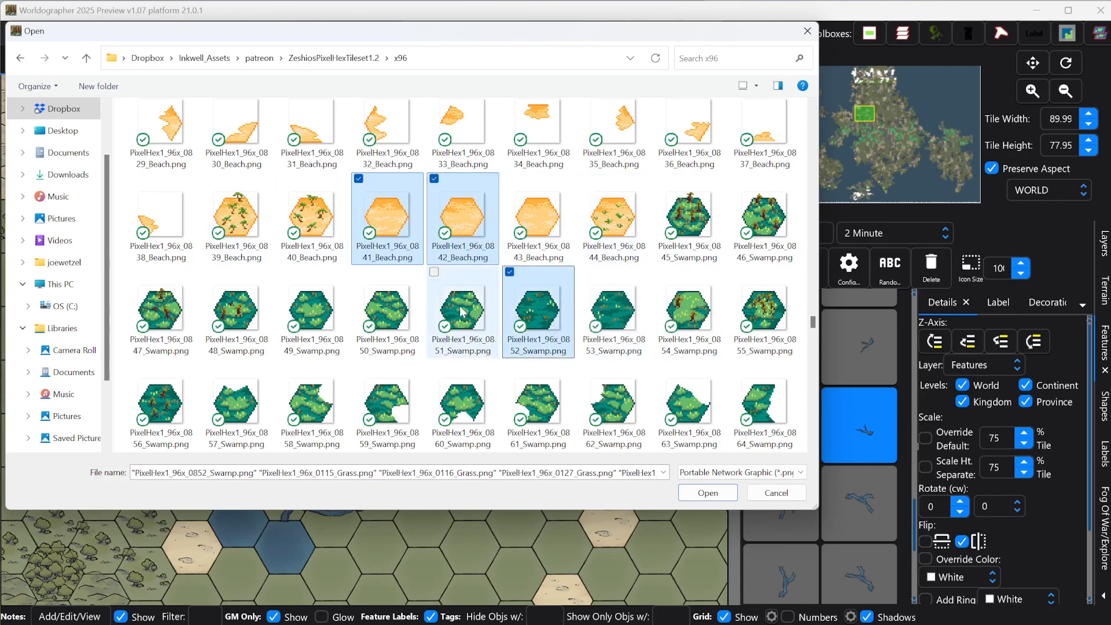
left_click(463, 311, "ctrl")
left_click(397, 309, "ctrl")
left_click(315, 316, "ctrl")
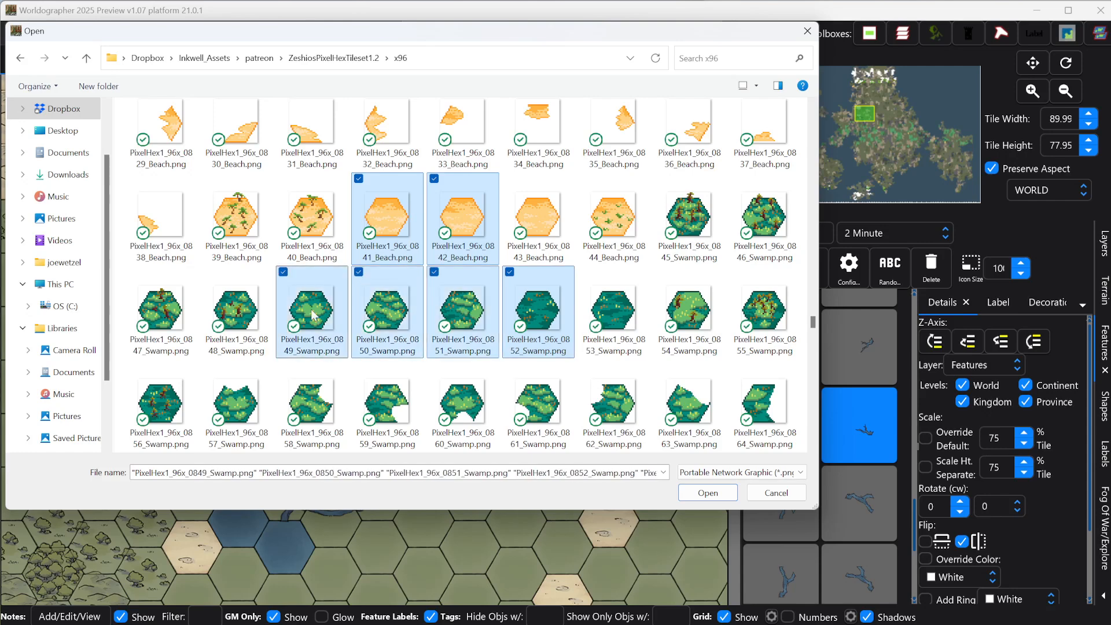
Add the light blue full ocean hex images 0917, 0918, 0919 and 0920 to the file selection.
scroll(478, 324, "down", 10)
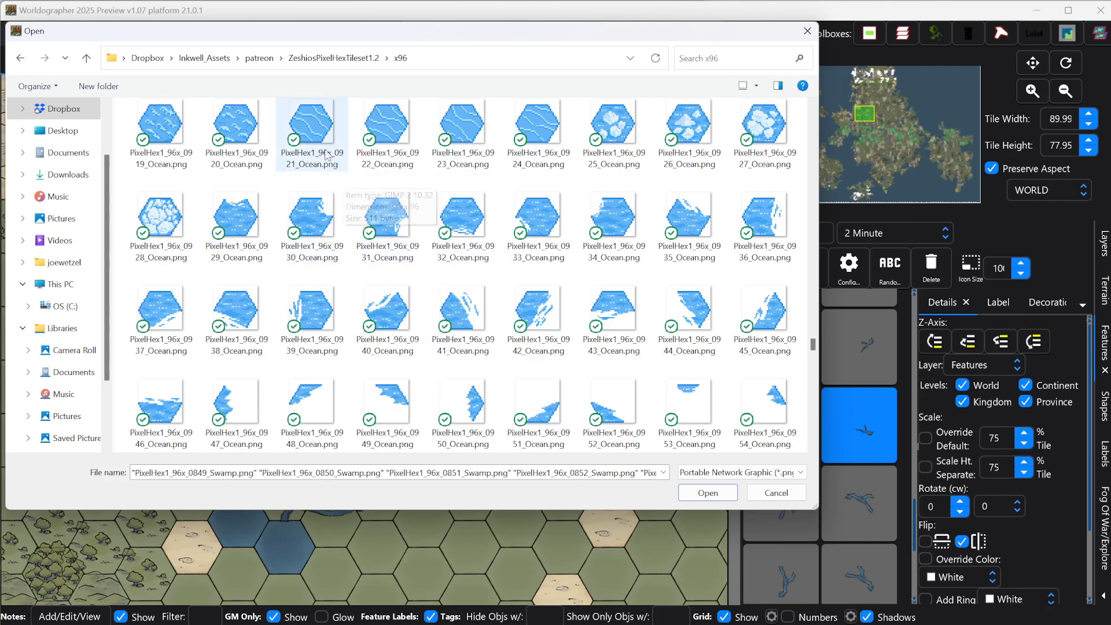
scroll(313, 139, "up", 2)
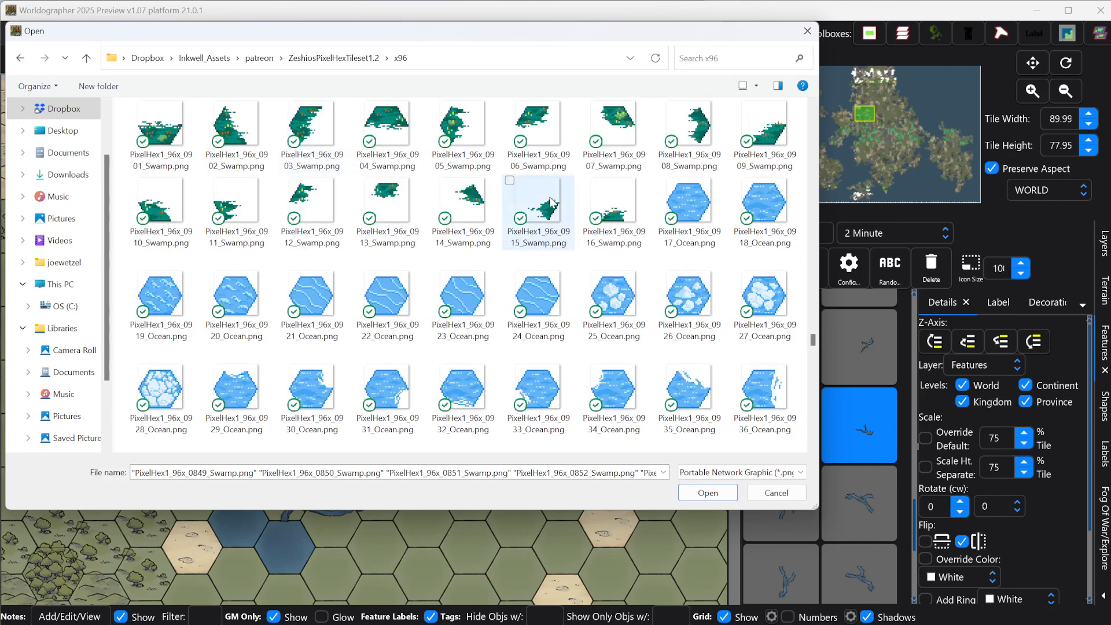
left_click(682, 198, "ctrl")
left_click(751, 202, "ctrl")
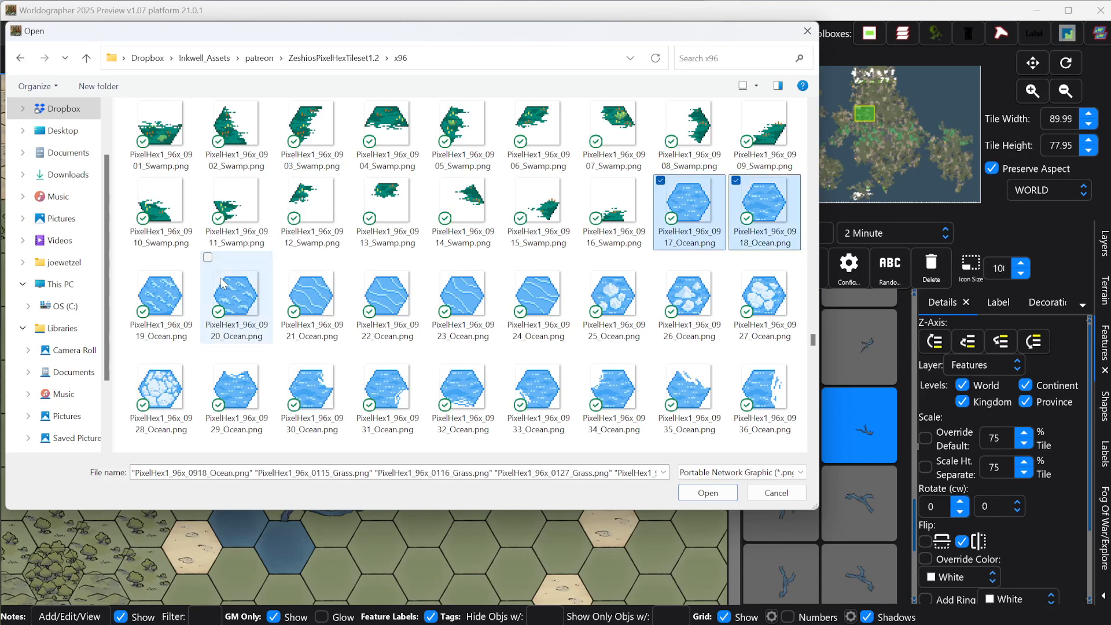
left_click(162, 295, "ctrl")
left_click(242, 295, "ctrl")
Add the dark blue full ocean hex images 0959, 0960, 0961 and 0962 to the file selection.
scroll(523, 307, "down", 4)
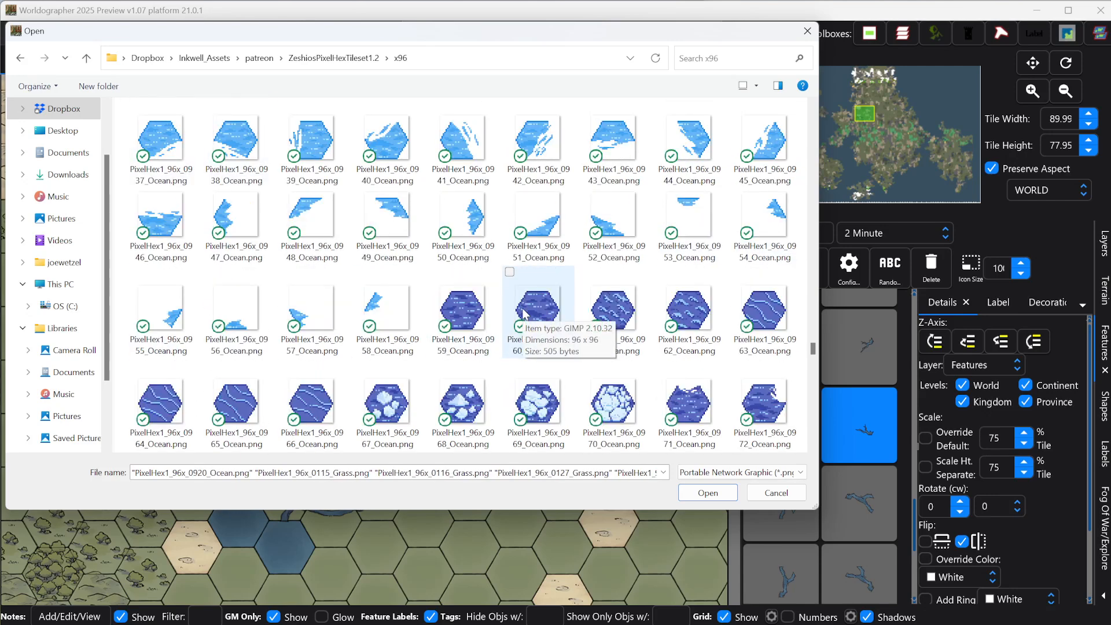
scroll(521, 315, "down", 3)
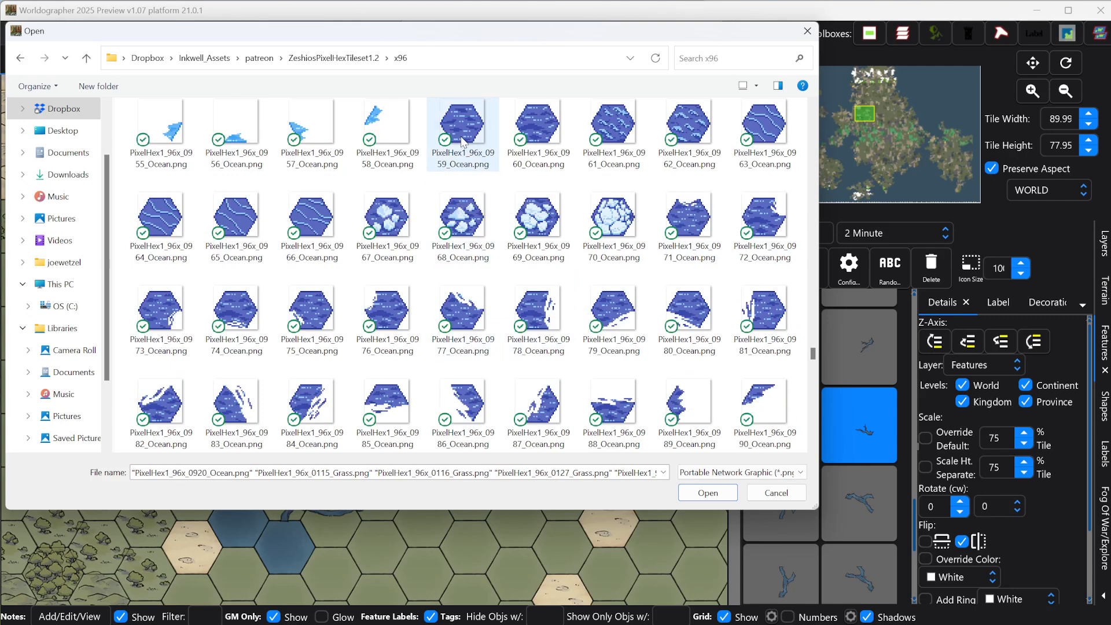
left_click(454, 174, "ctrl")
left_click(527, 136, "ctrl")
left_click(602, 139, "ctrl")
left_click(663, 144, "ctrl")
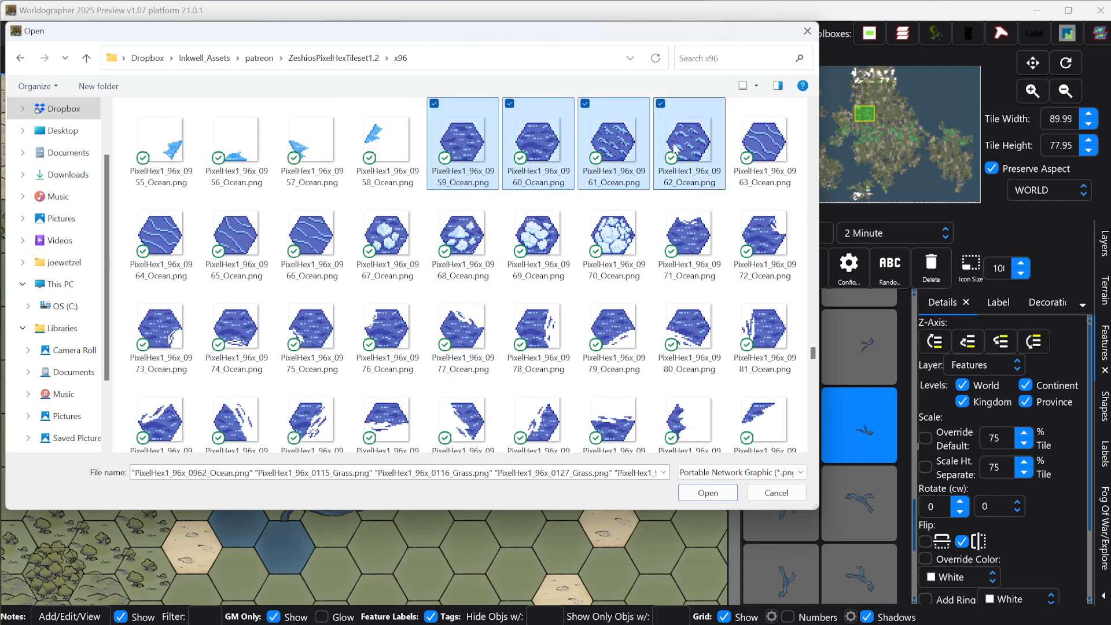
Add the forested grass hex images 0123 and 0124 to the file selection.
scroll(643, 242, "down", 2)
scroll(641, 243, "down", 6)
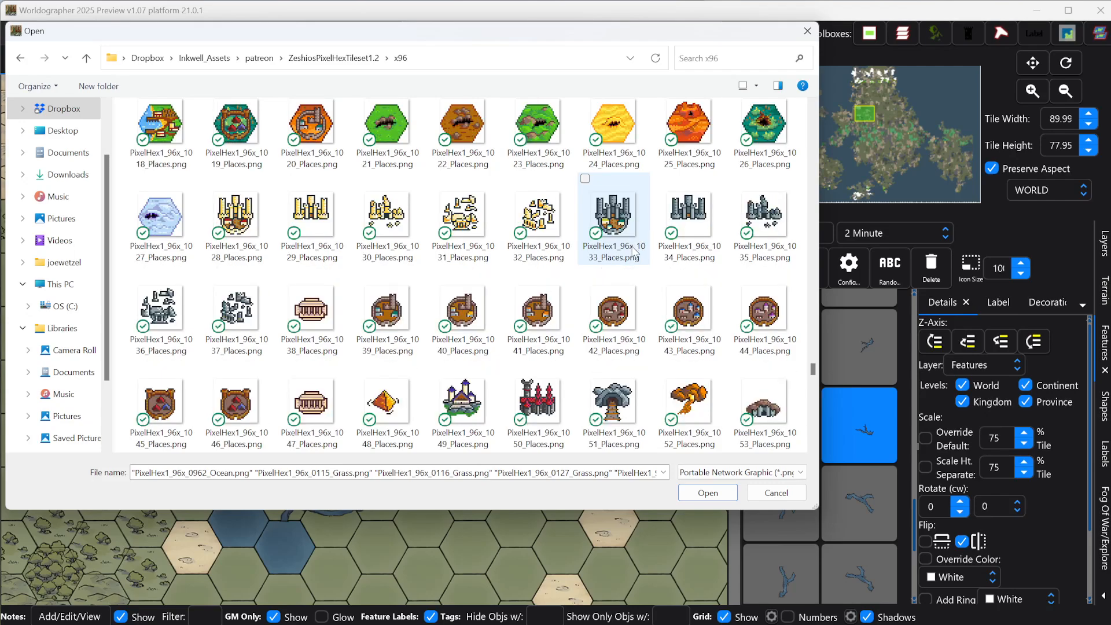
scroll(633, 250, "down", 8)
scroll(629, 255, "up", 20)
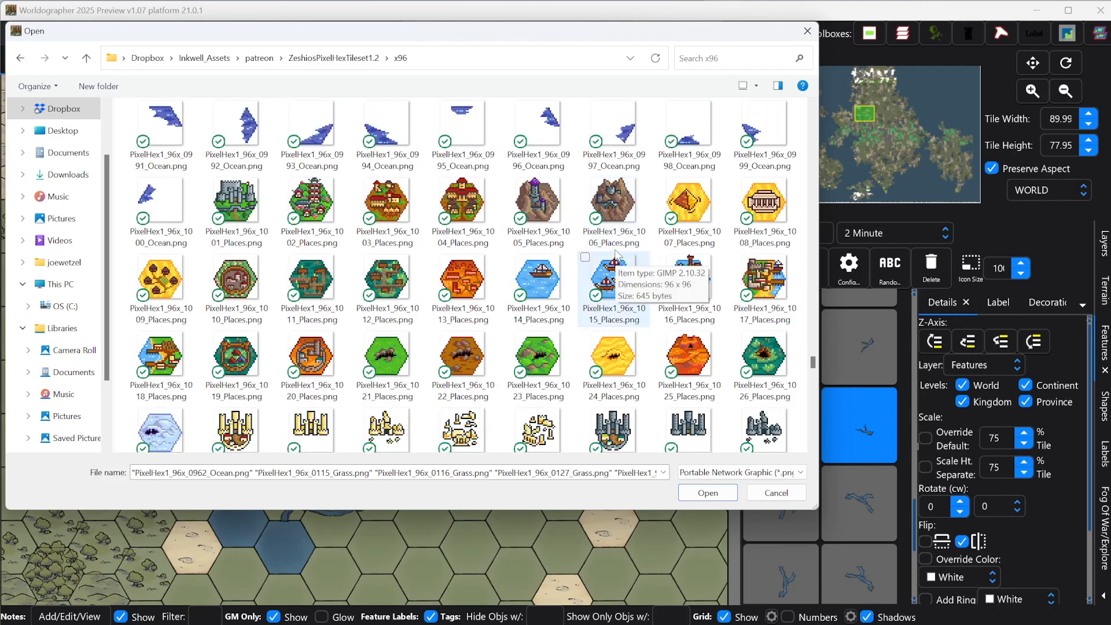
scroll(604, 237, "up", 20)
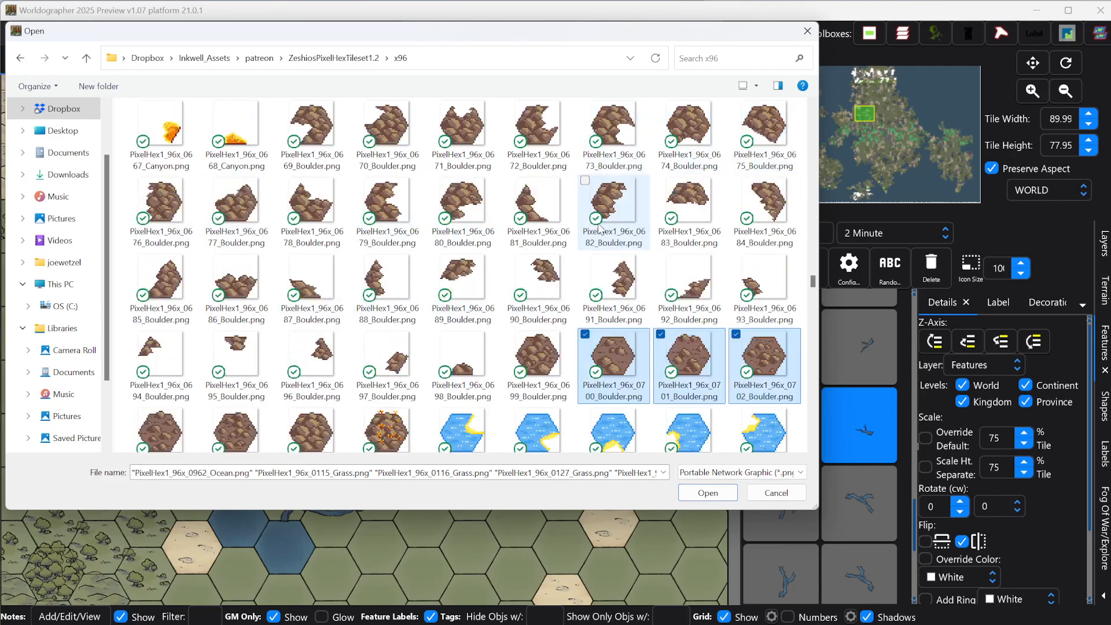
scroll(604, 209, "up", 20)
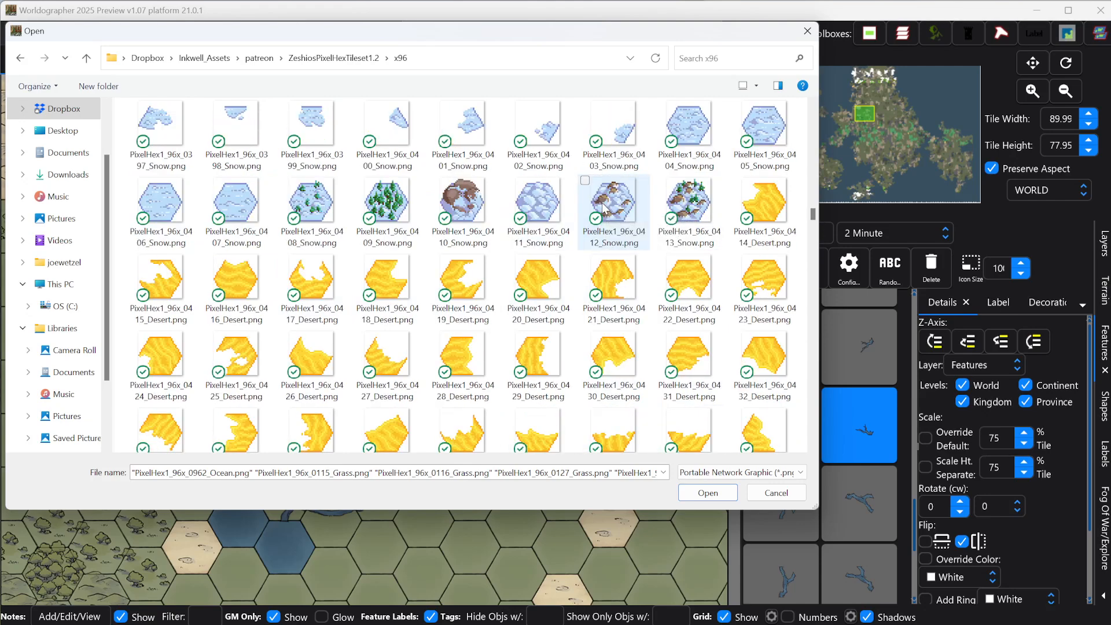
scroll(596, 200, "up", 12)
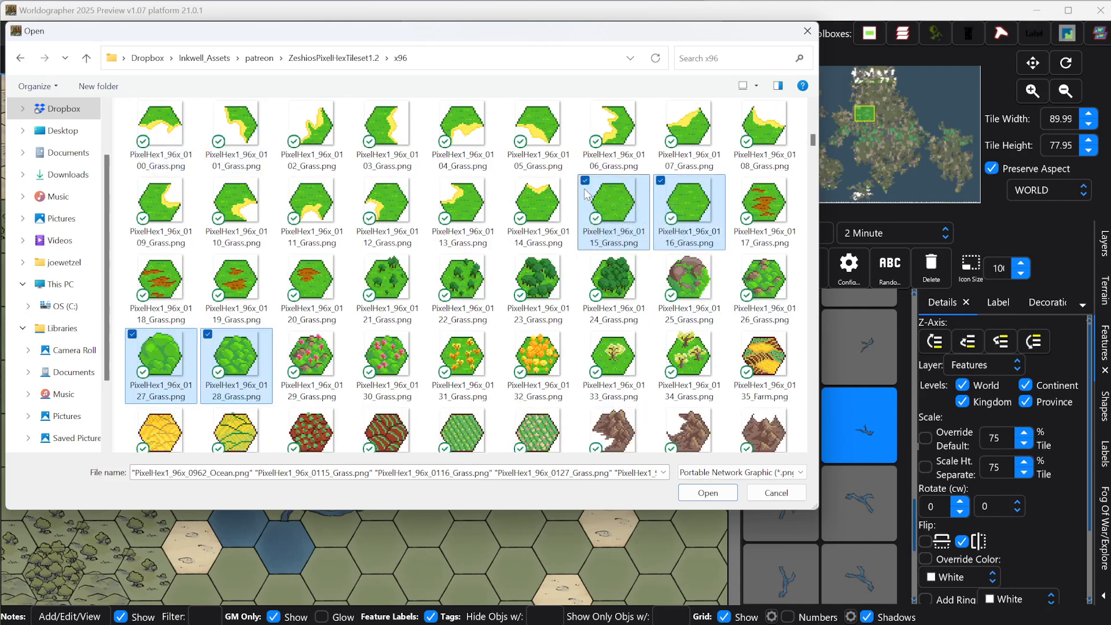
scroll(572, 262, "up", 11)
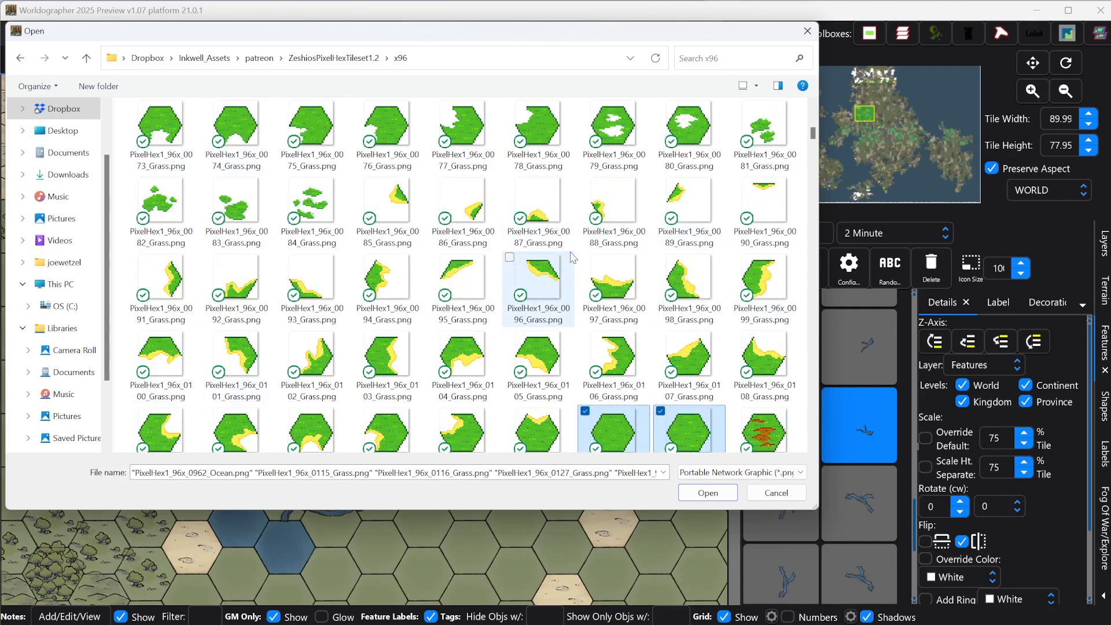
scroll(559, 248, "down", 15)
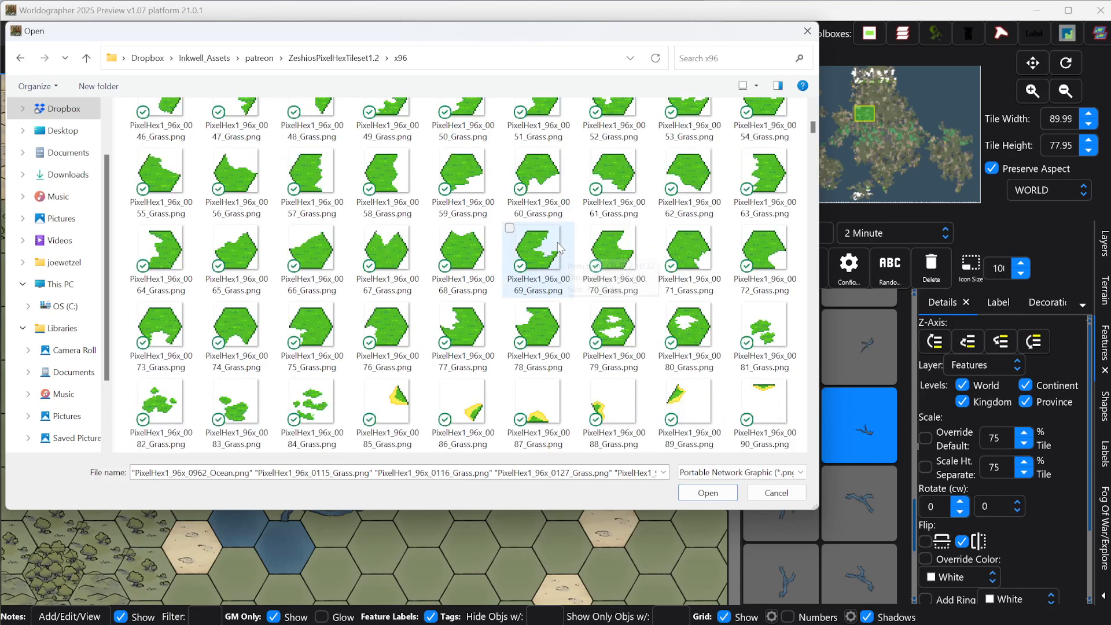
scroll(560, 243, "down", 6)
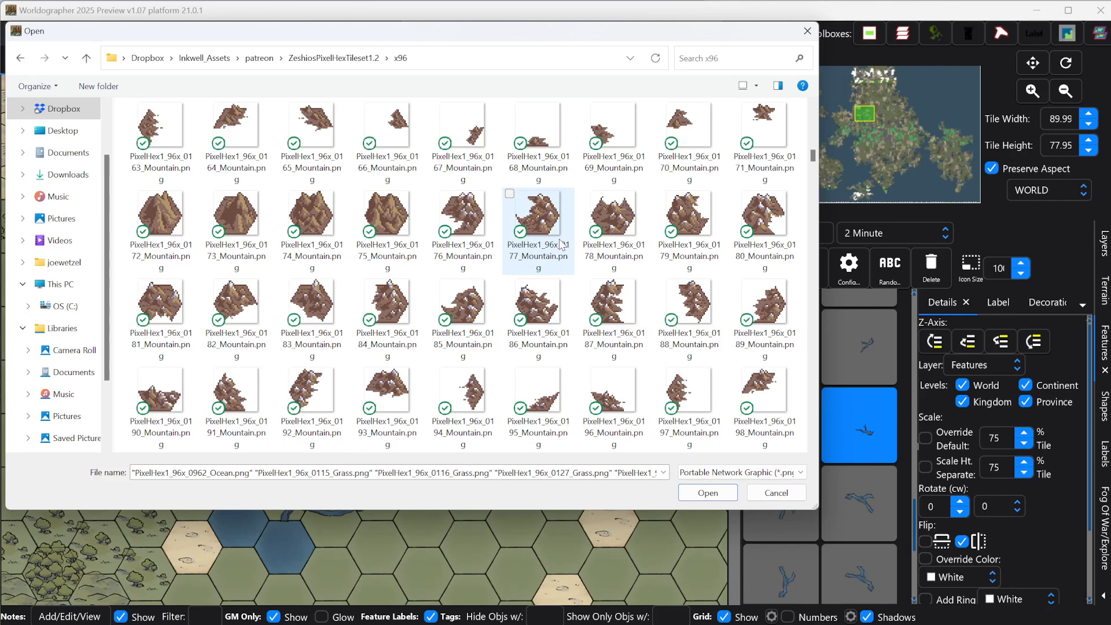
scroll(560, 240, "up", 9)
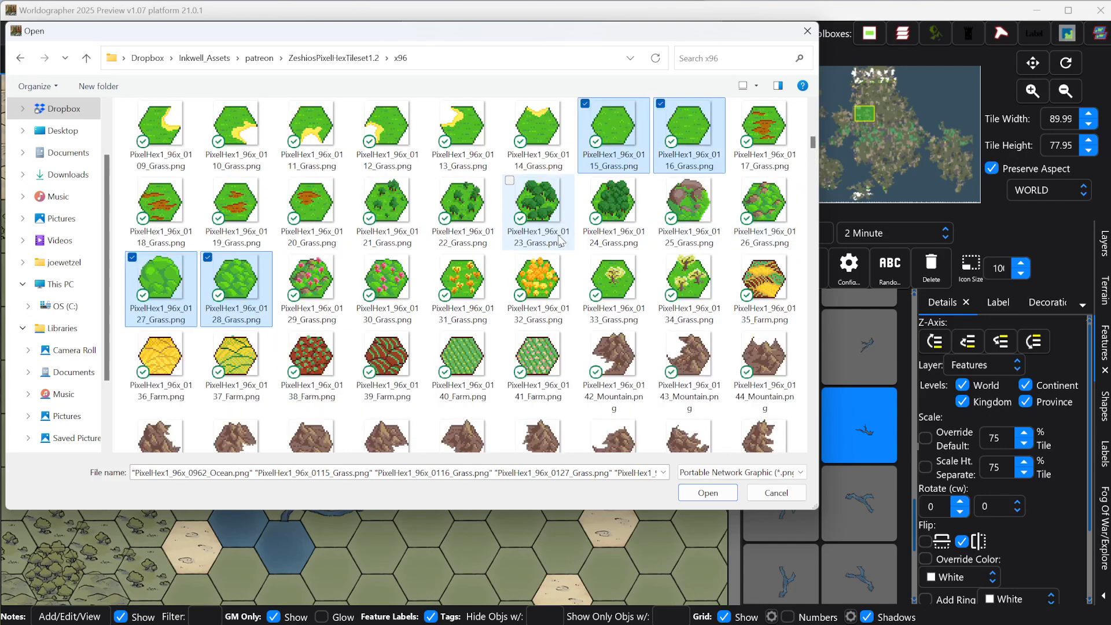
left_click(615, 210, "ctrl")
left_click(538, 208, "ctrl")
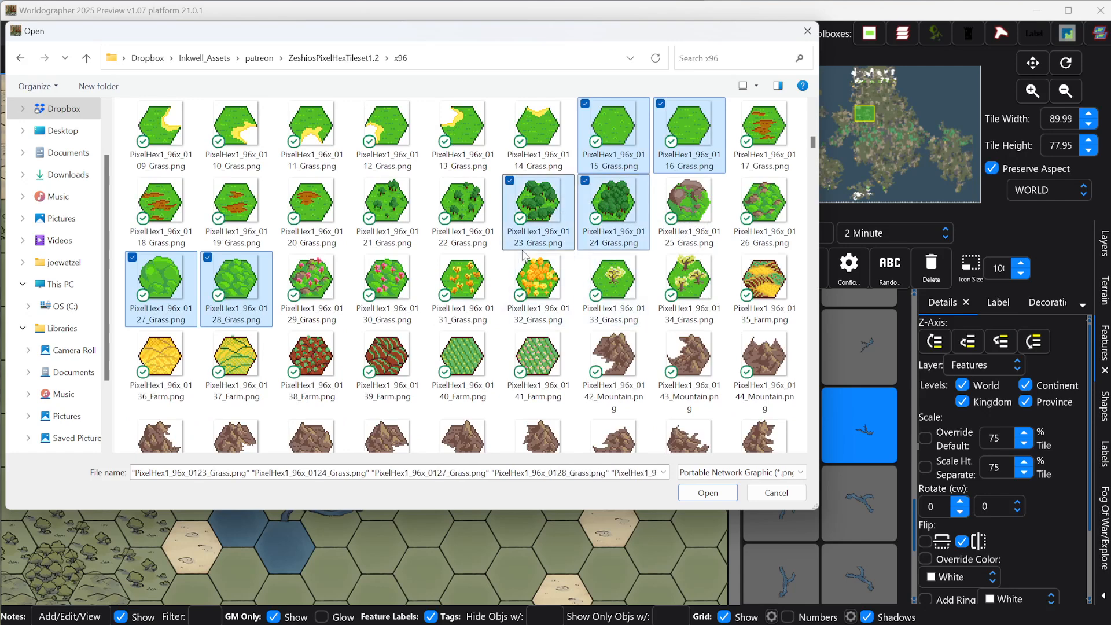
Load the selected images into the custom terrain setup and assign them all to a new category, Zeshios.
scroll(528, 259, "down", 15)
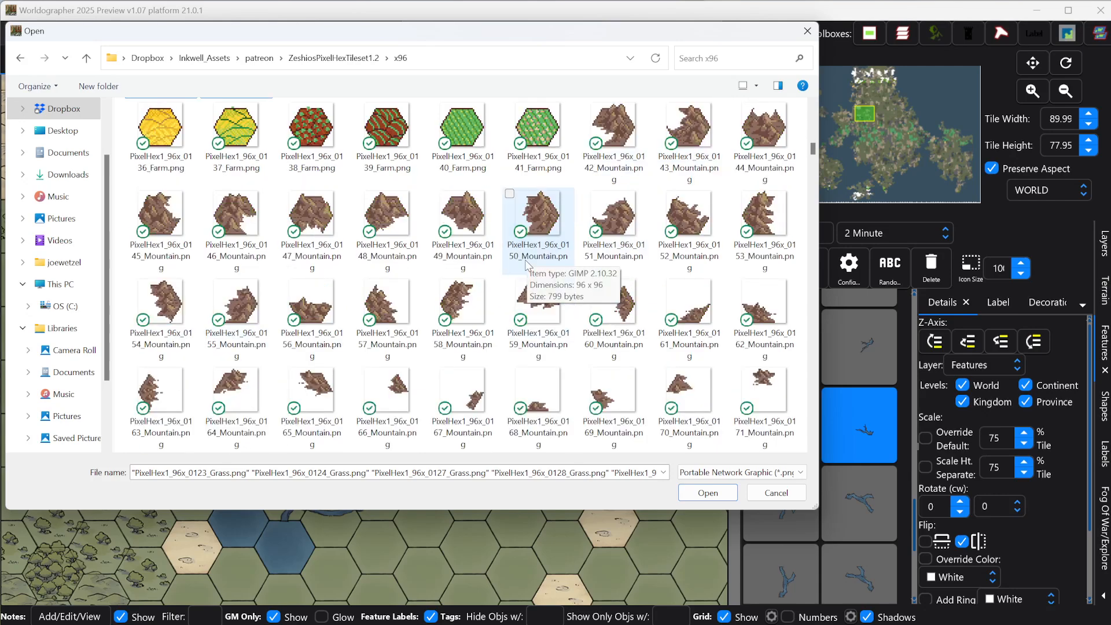
left_click(708, 493)
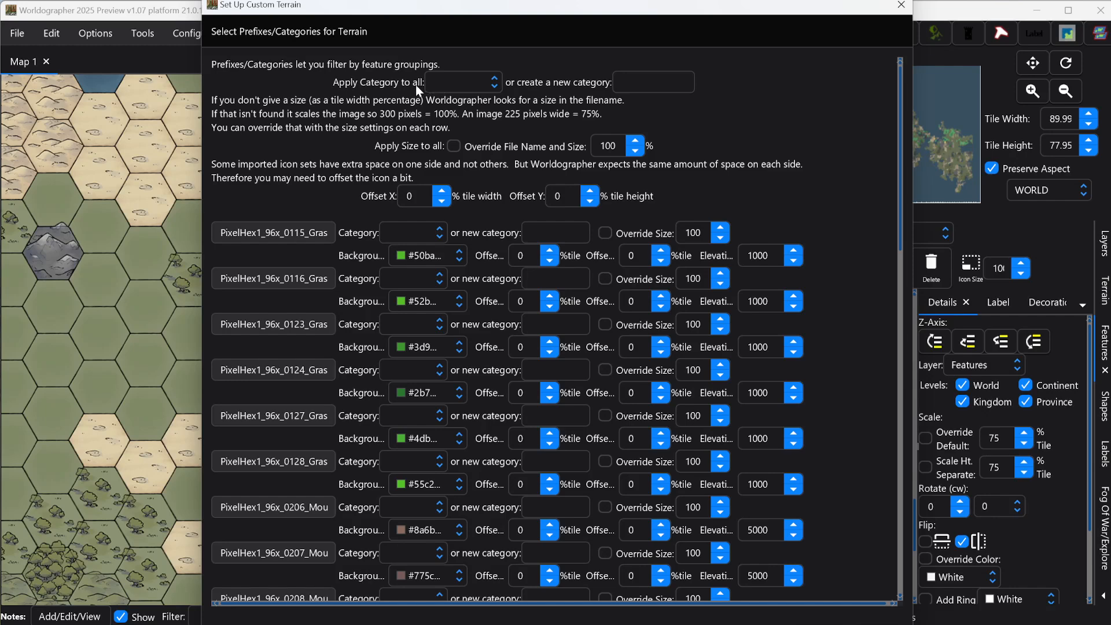
left_click(666, 82)
type("Ze")
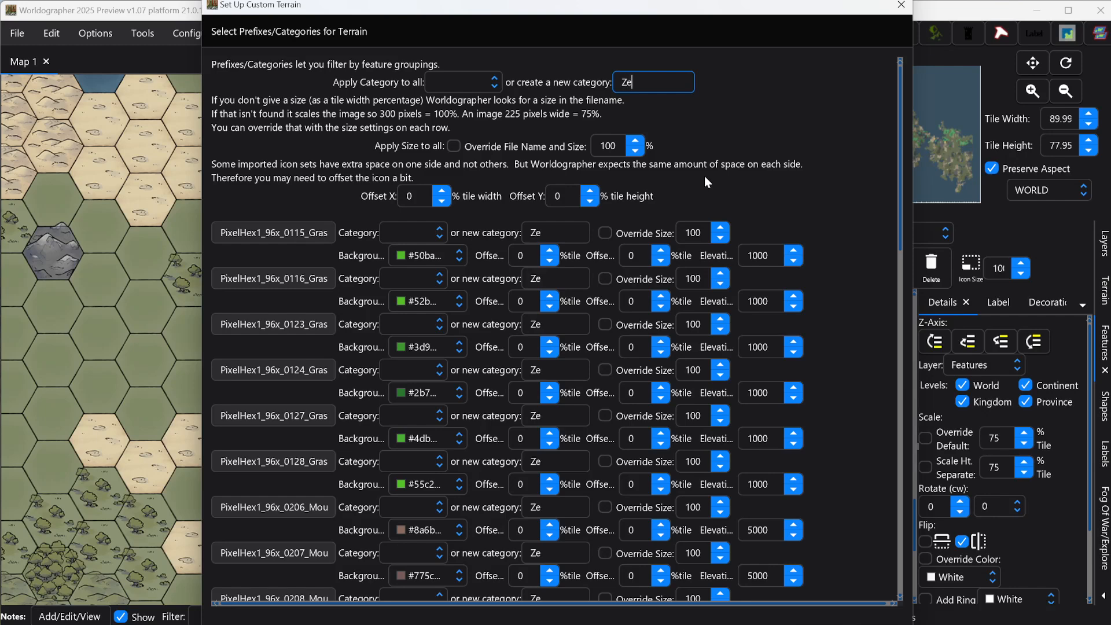
type("shios")
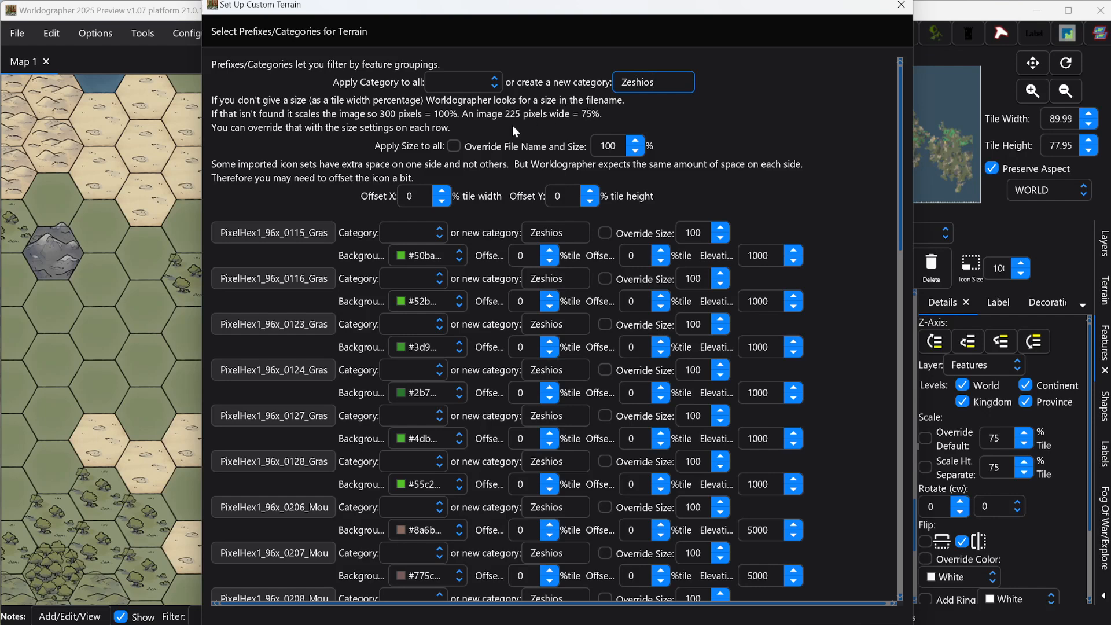
Override the file name and size for all images, set their Y offset to -3% tile height, and finish adding the custom terrain.
left_click(453, 145)
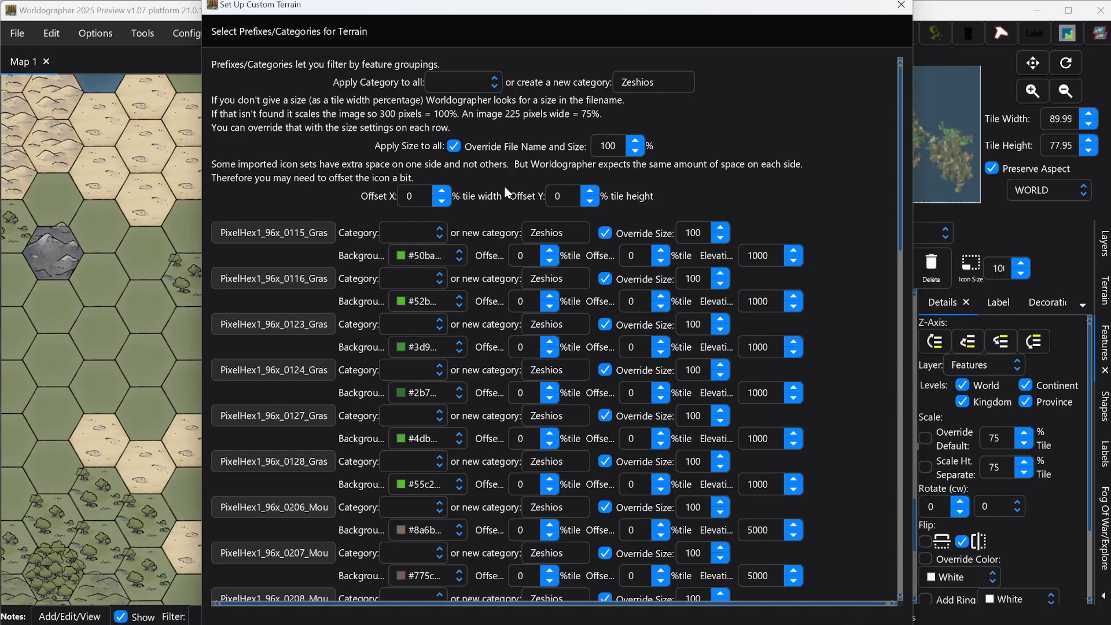
left_click(555, 196)
left_click(554, 197)
type("-3")
key("Return")
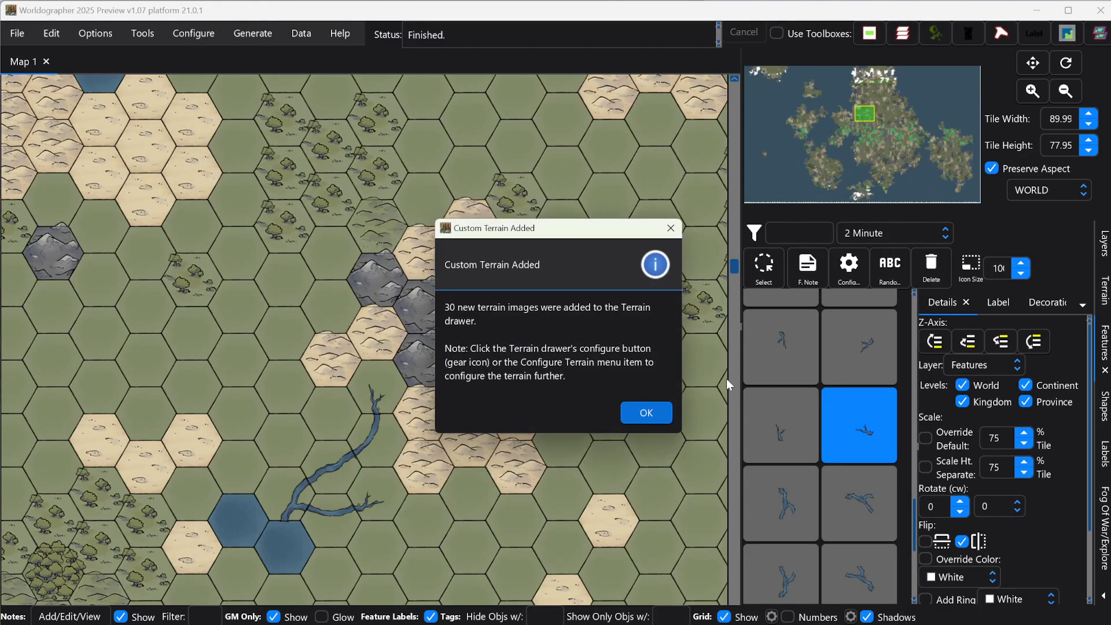
left_click(642, 409)
Show the terrain tiles and filter them to the Zeshios category.
left_click(1105, 290)
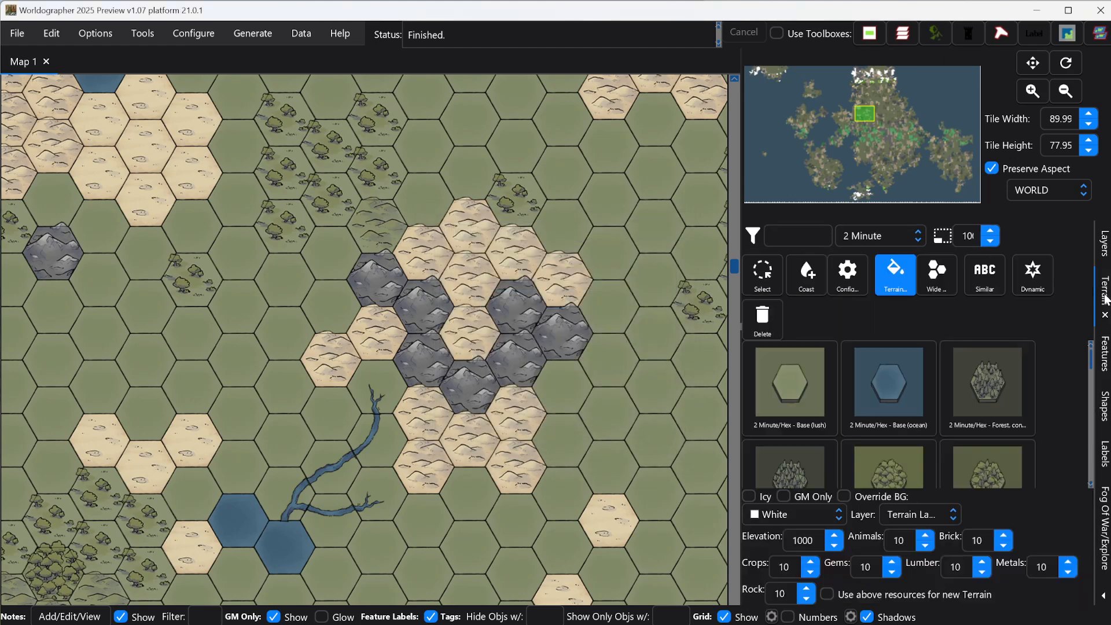
left_click(885, 237)
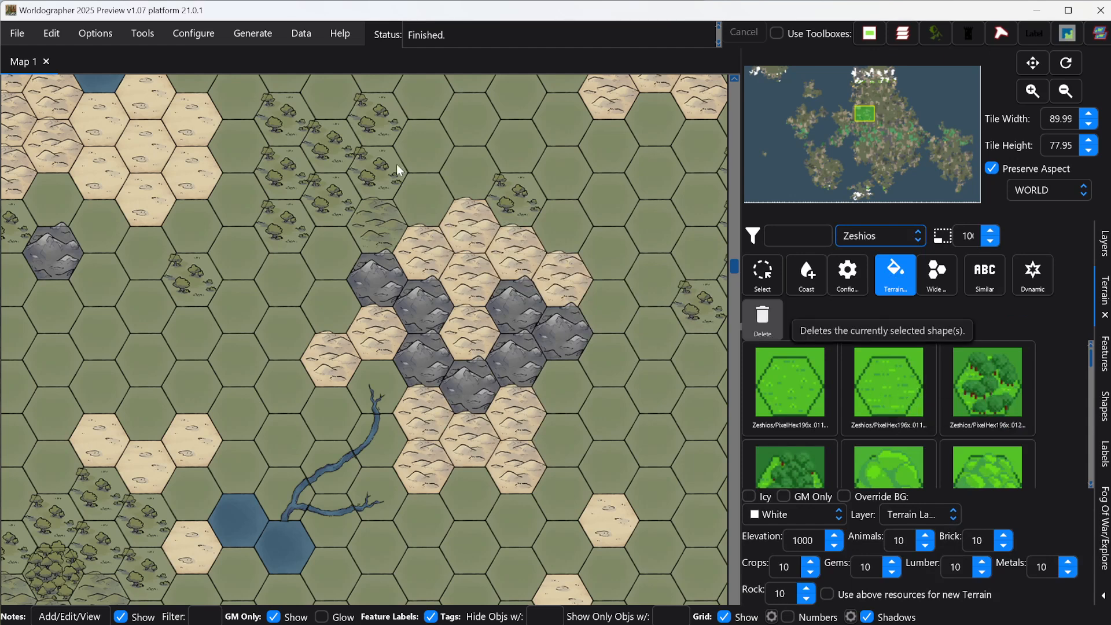
Generate a new full-world map with the default settings and show an area with land.
left_click(22, 35)
left_click(51, 54)
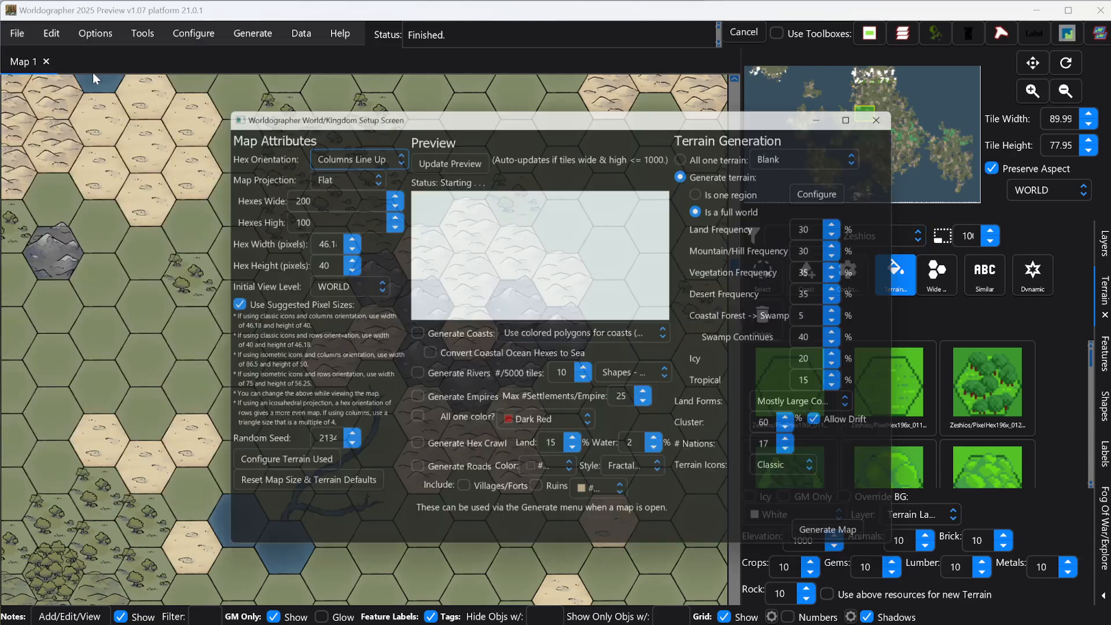
left_click(856, 546)
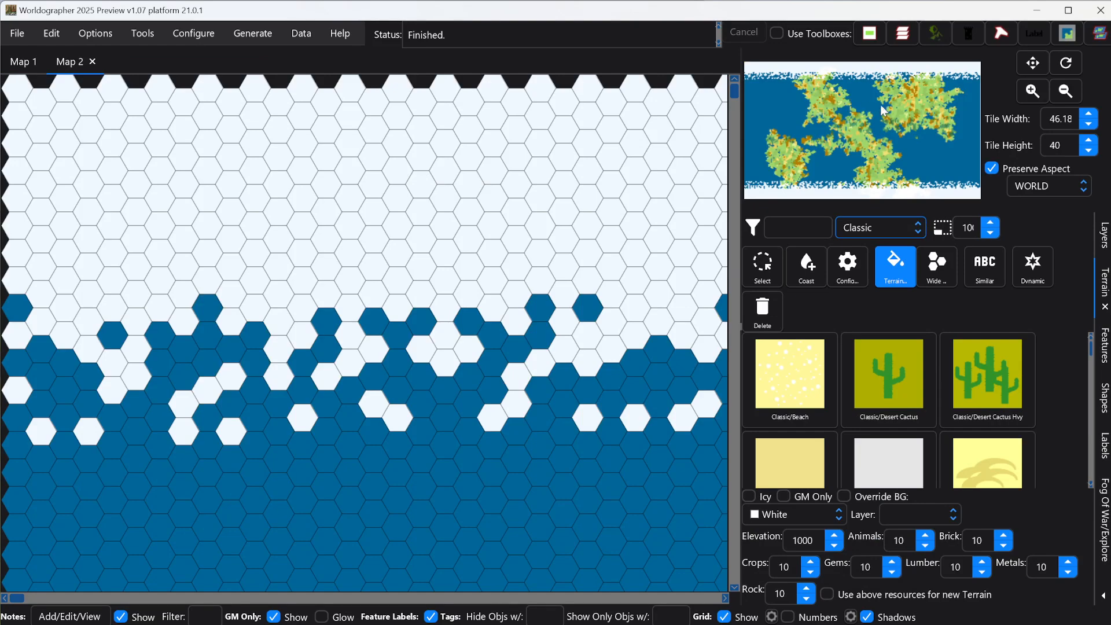
mouse_move(880, 104)
left_mouse_down()
mouse_move(856, 123)
mouse_move(889, 118)
left_mouse_up()
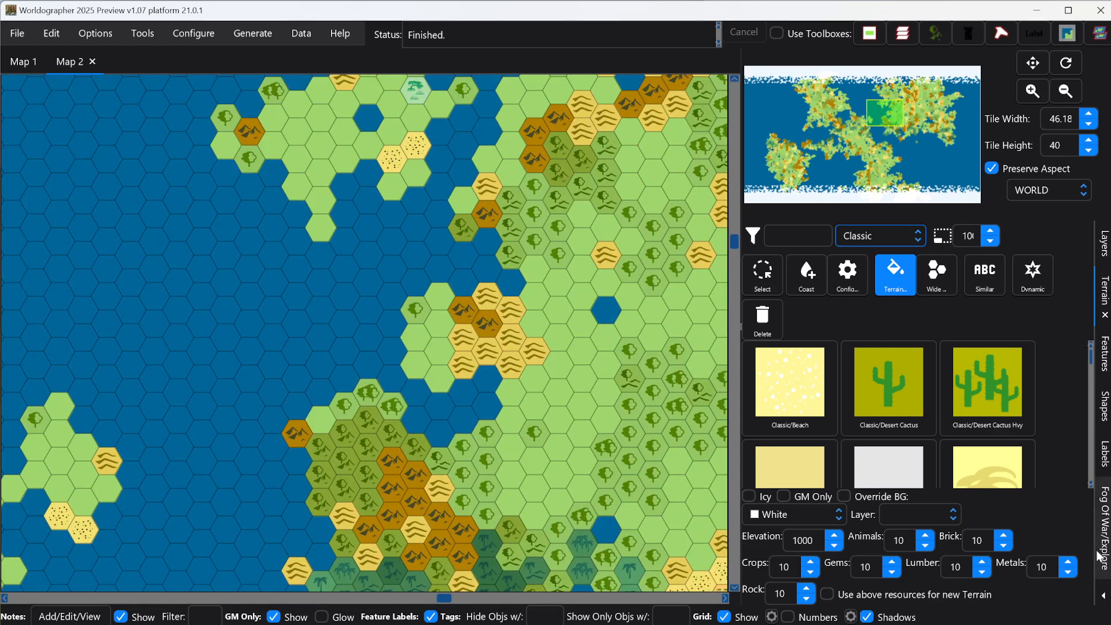
Filter the terrain tiles to Zeshios and replace all light forest hexes across the map with the first Zeshios forest tile.
left_click(894, 229)
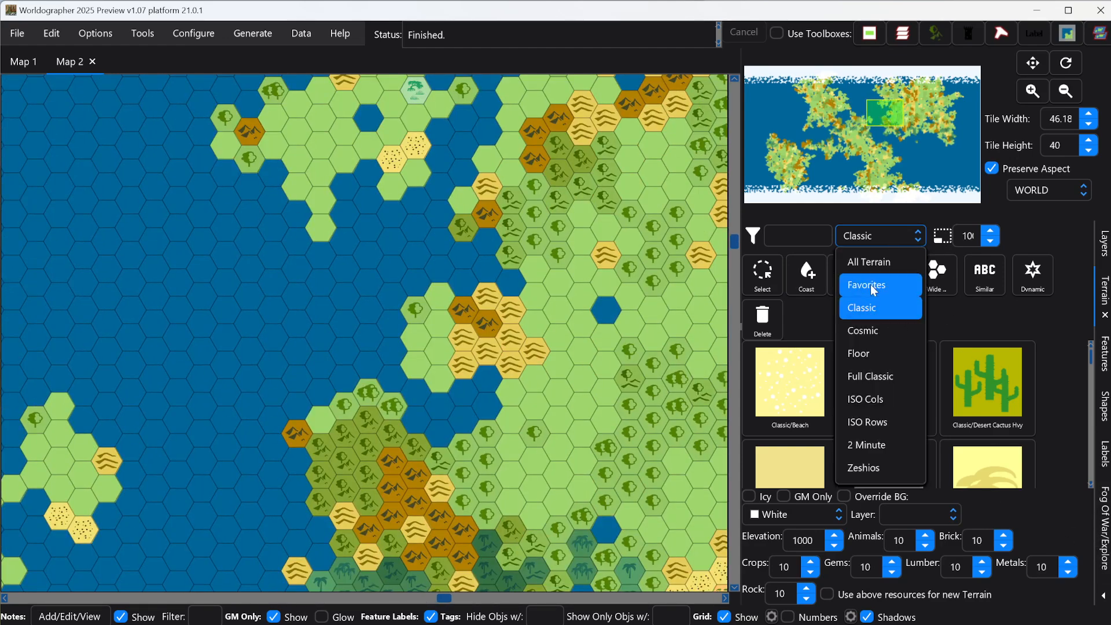
left_click(908, 474)
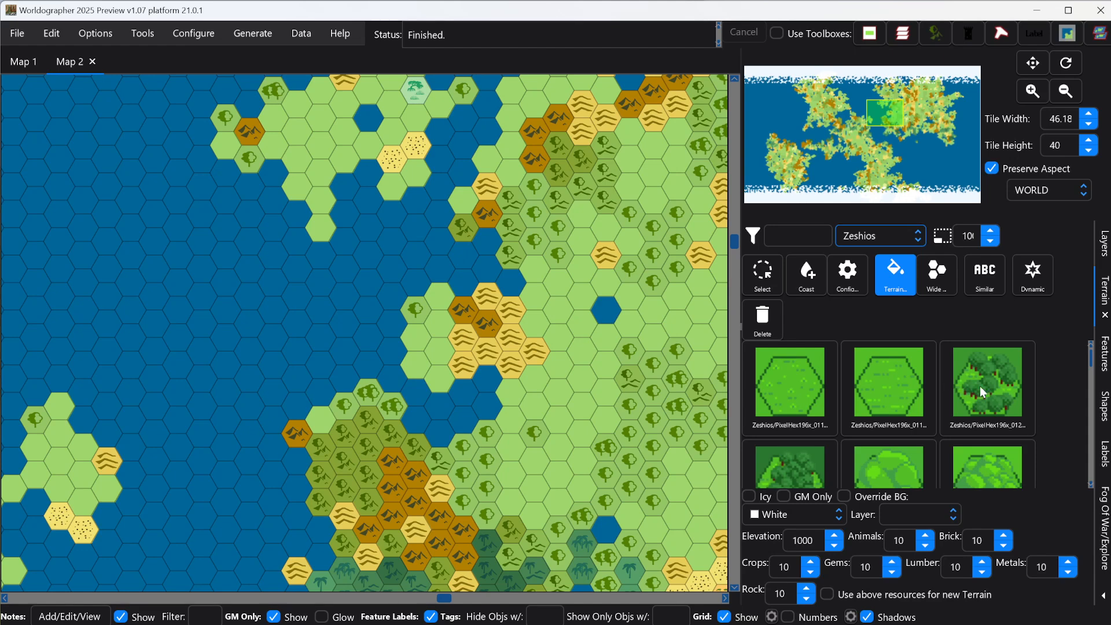
left_click(1003, 395)
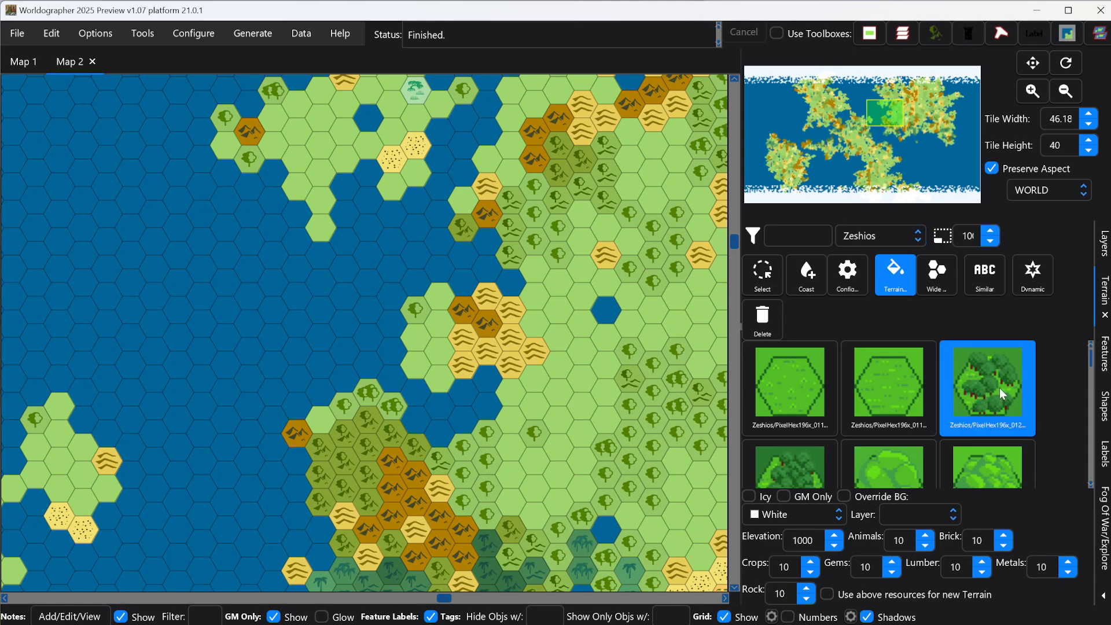
left_click(554, 256)
scroll(560, 242, "up", 3)
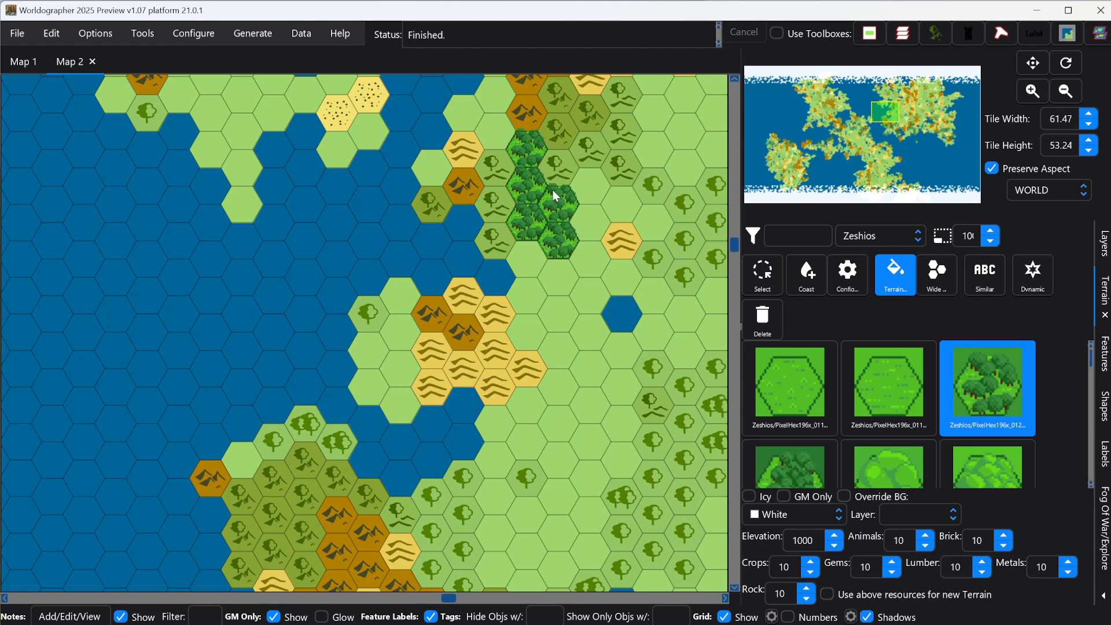
left_click(660, 263)
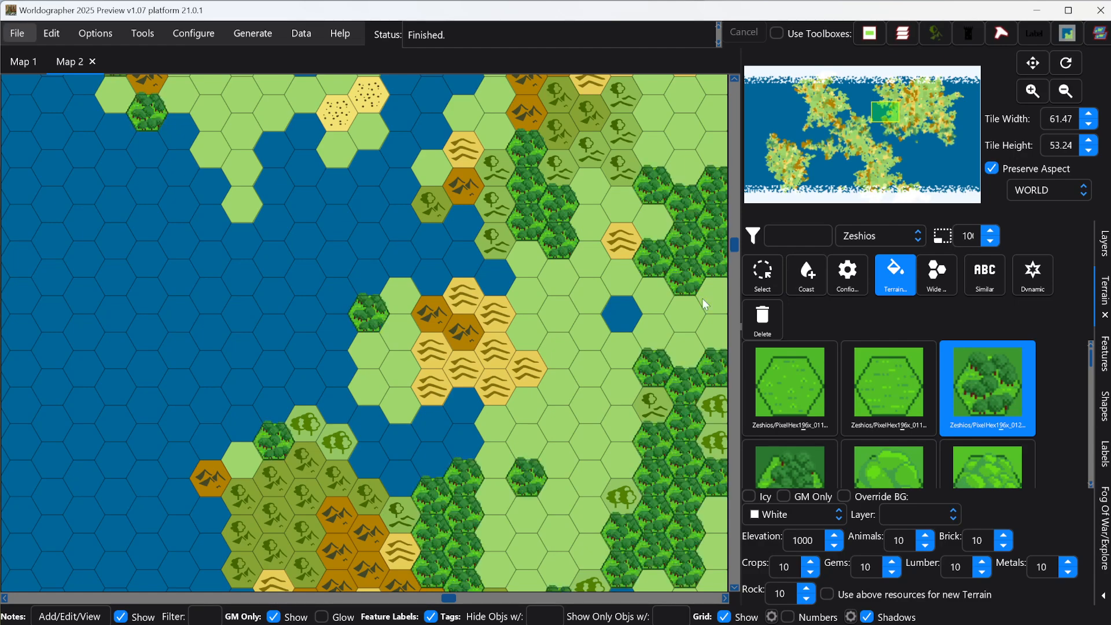
Replace all plain green grass hexes with the first Zeshios grass tile and all brown mountain hexes with a multi-peak snowy mountain tile.
left_click(794, 395)
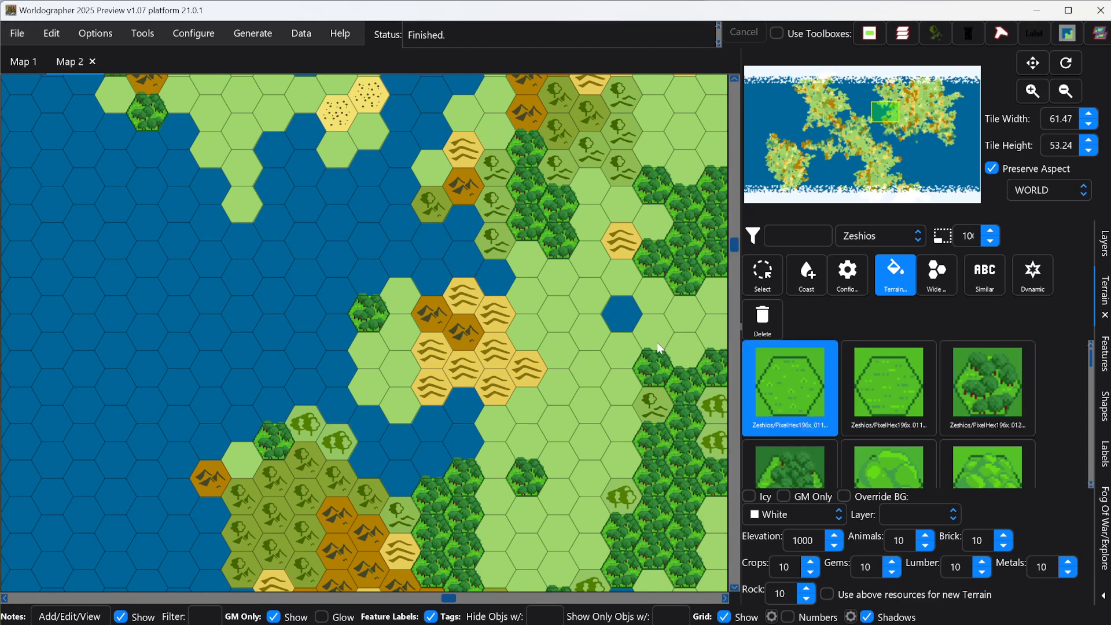
left_click(564, 317)
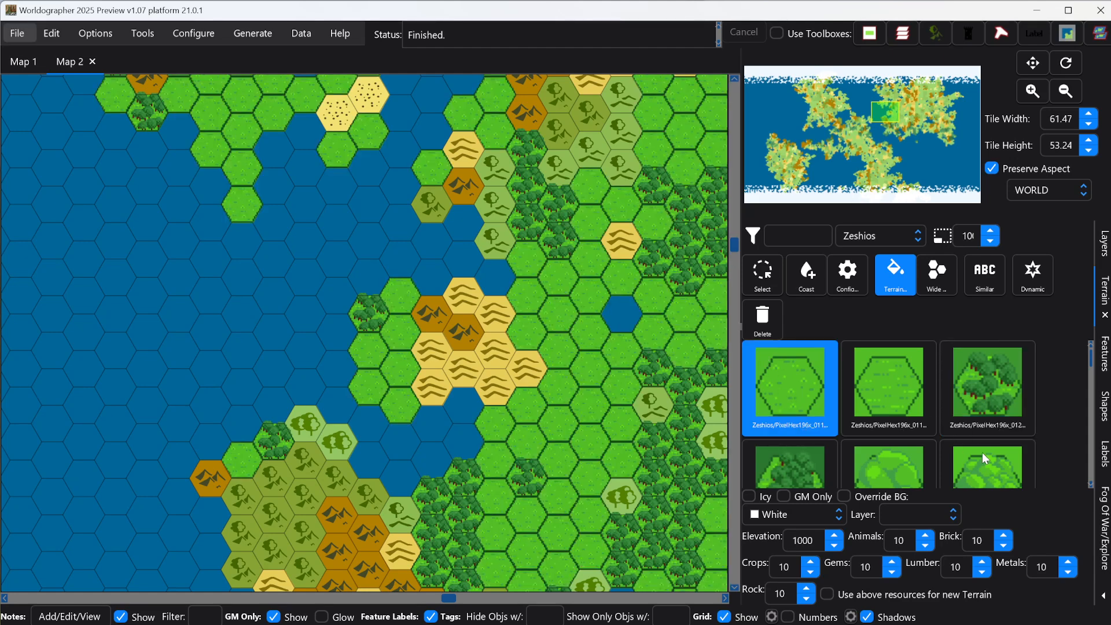
scroll(982, 453, "down", 1)
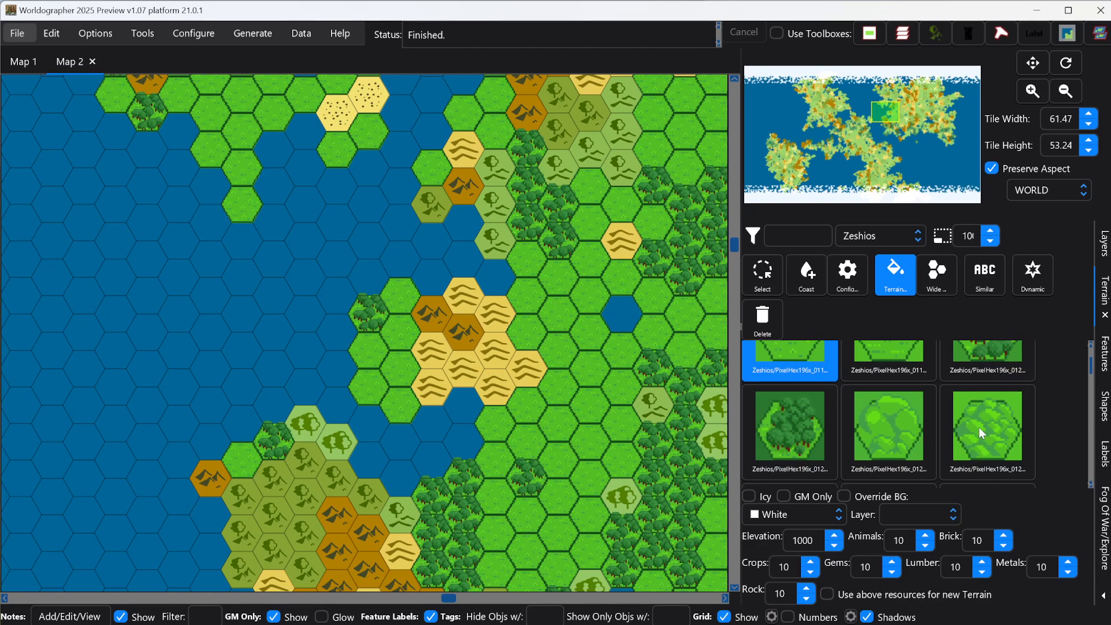
scroll(979, 428, "down", 3)
left_click(971, 398)
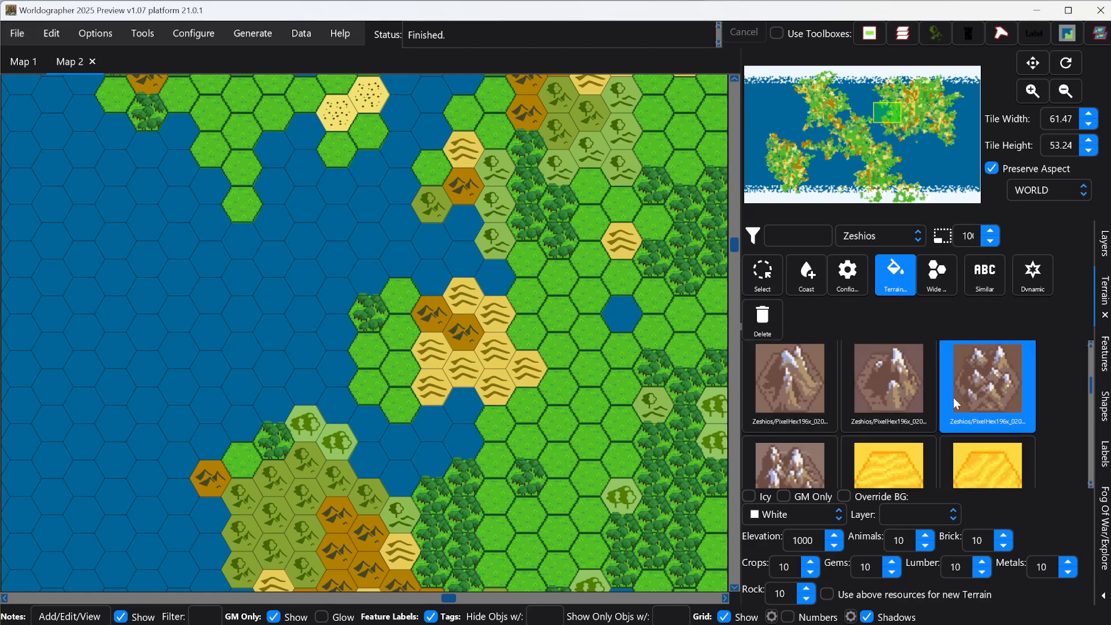
left_click(354, 537, "alt")
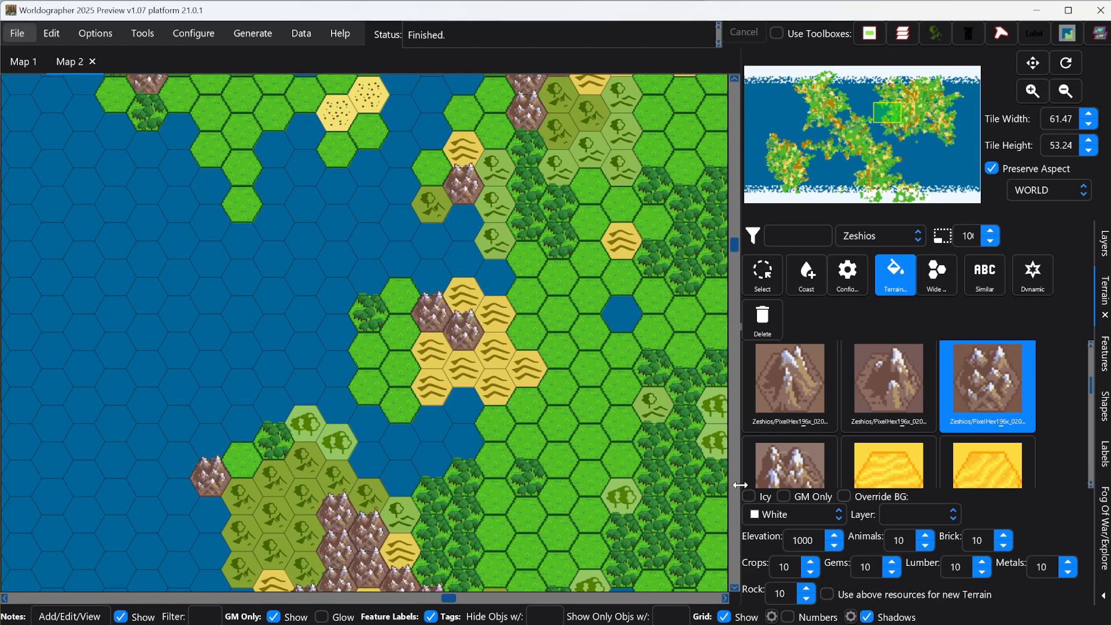
Replace all olive forested mountain hexes with the first Zeshios mountain tile, and the forested and yellow hills with the bumpy green hill tile.
left_click(809, 399)
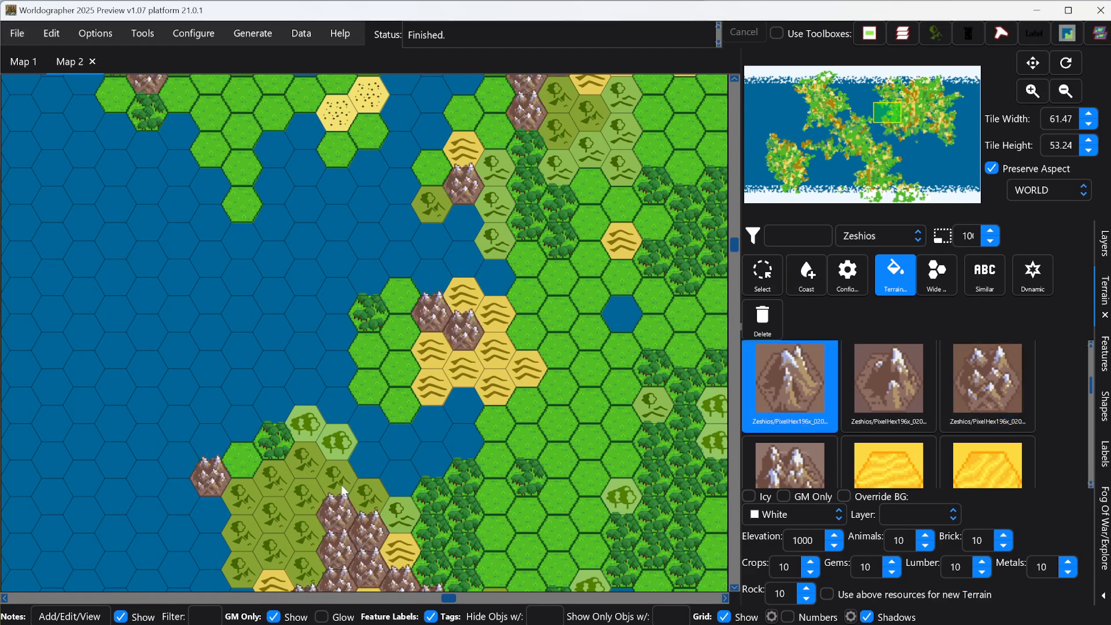
left_click(270, 520, "alt")
scroll(868, 438, "up", 2)
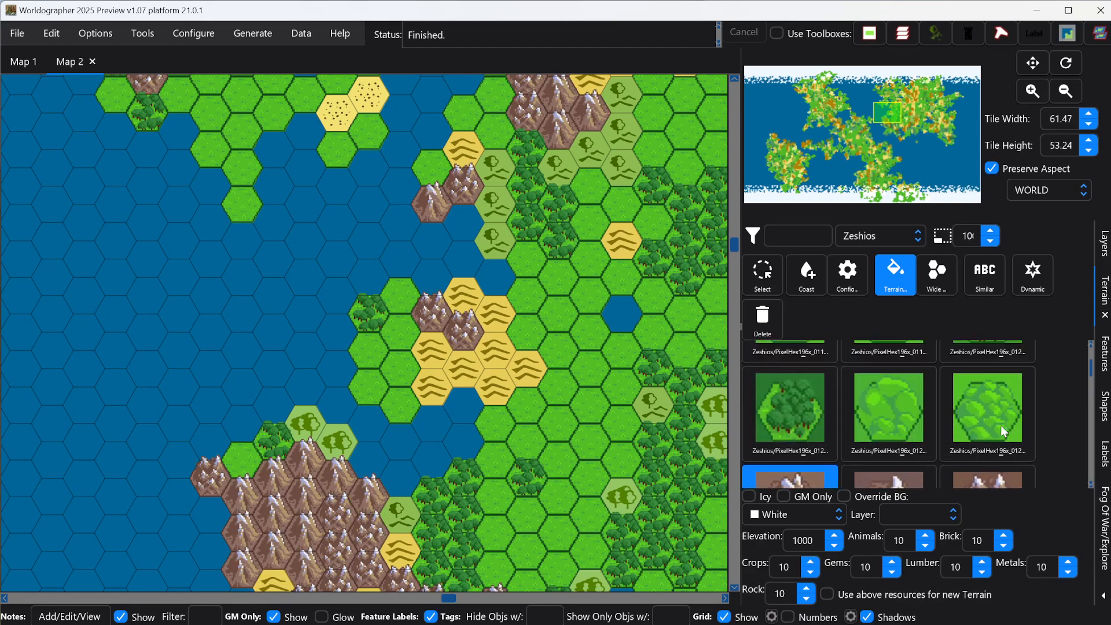
left_click(1002, 425)
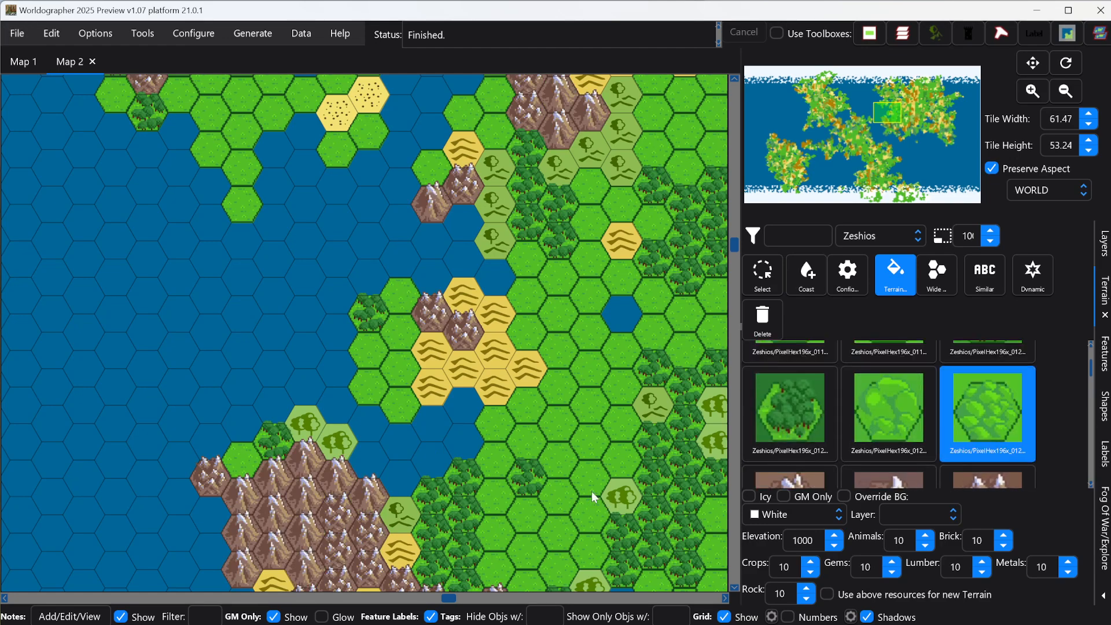
left_click(408, 523, "alt")
left_click(402, 543, "alt")
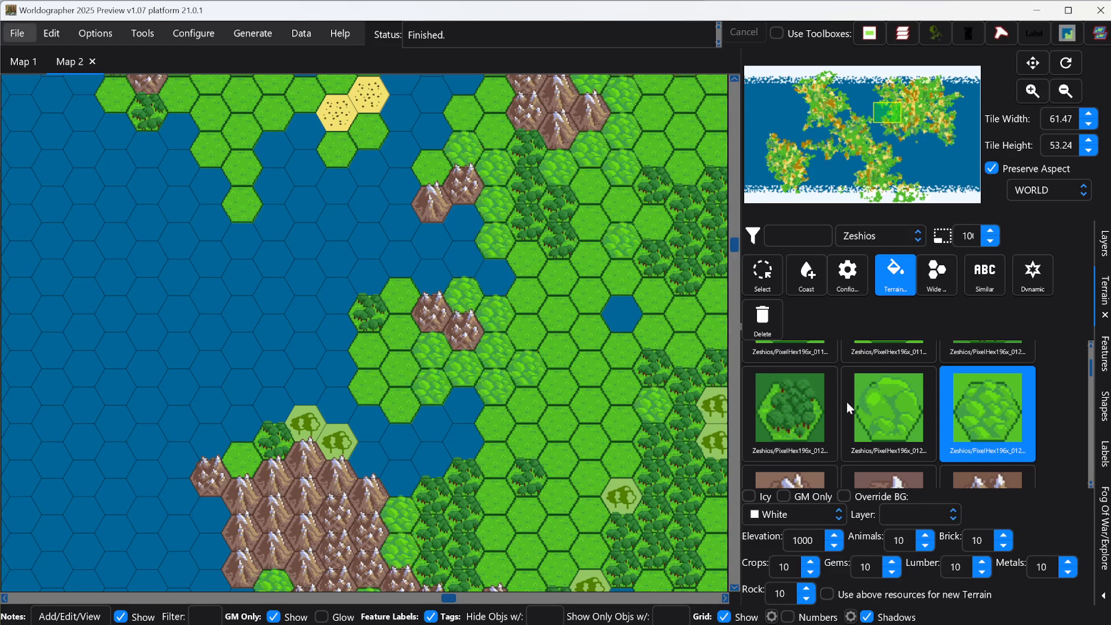
Replace all heavy forest hexes with the hex-shaped Zeshios dense forest tile and the dotted yellow sand hexes with the first sand tile.
left_click(794, 424)
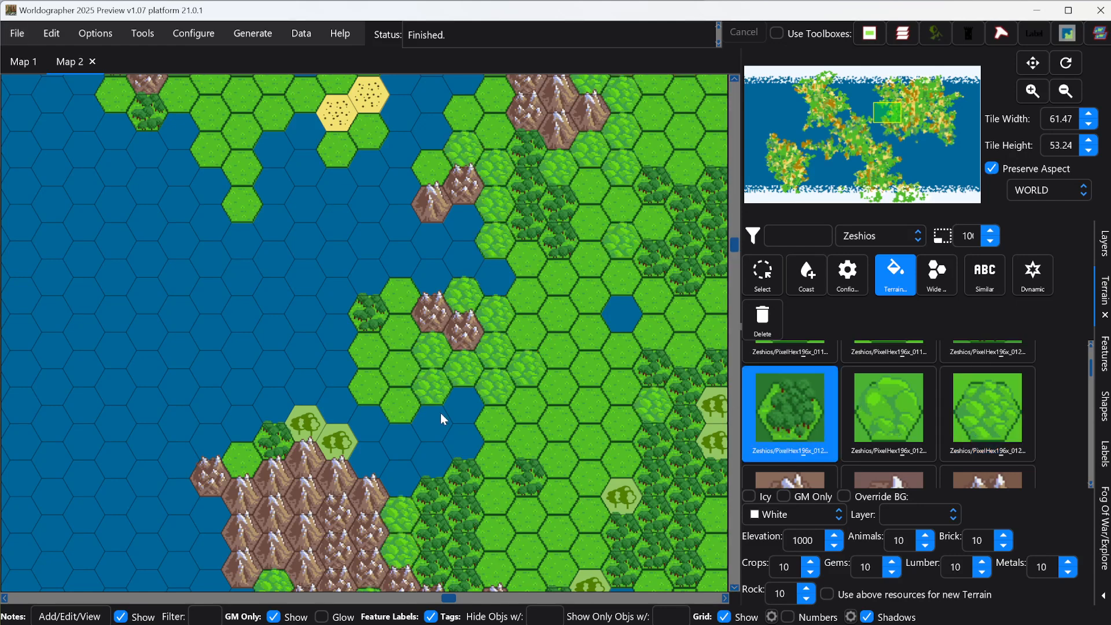
left_click(300, 425, "alt")
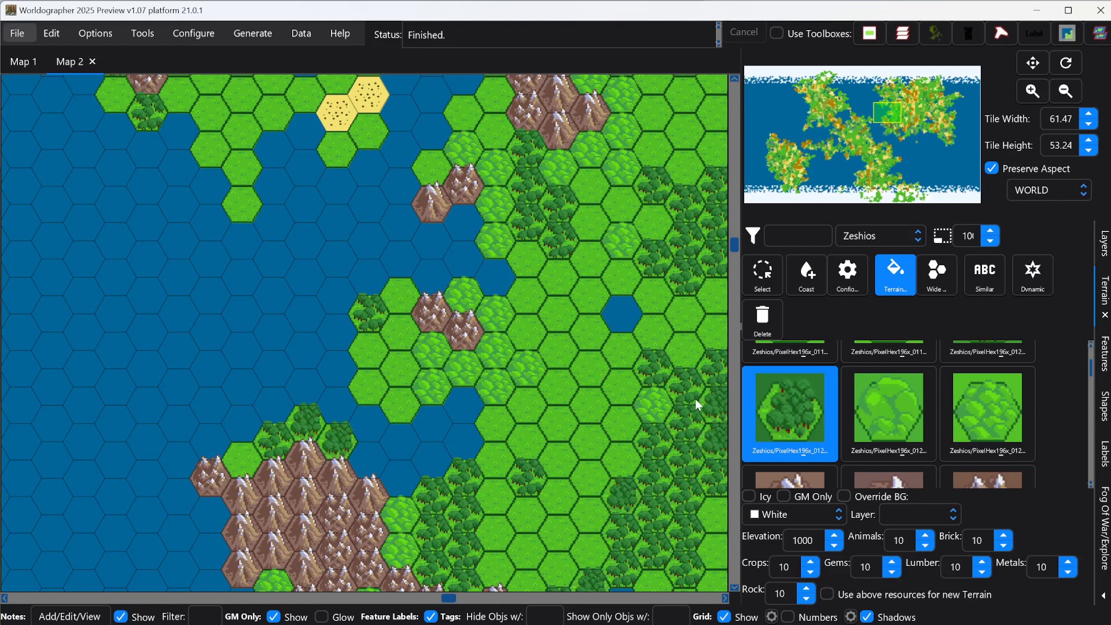
scroll(910, 418, "down", 3)
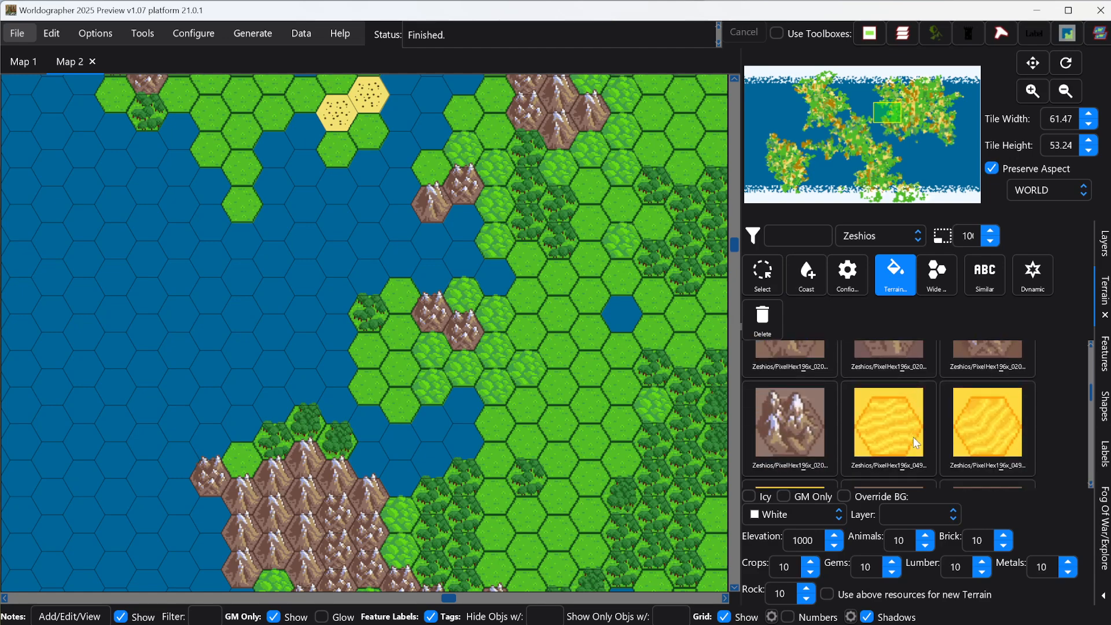
left_click(914, 422)
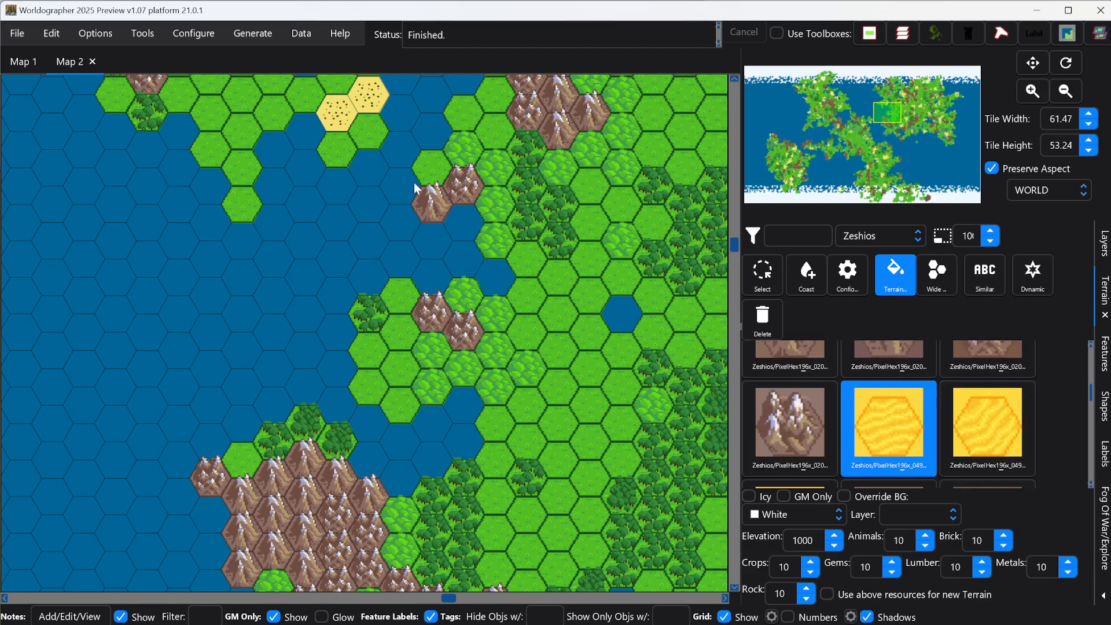
left_click(345, 117, "alt")
Replace the pale yellow grassland hexes in the eastern landmass with the first Zeshios grass tile.
left_click_drag(898, 117, 898, 119)
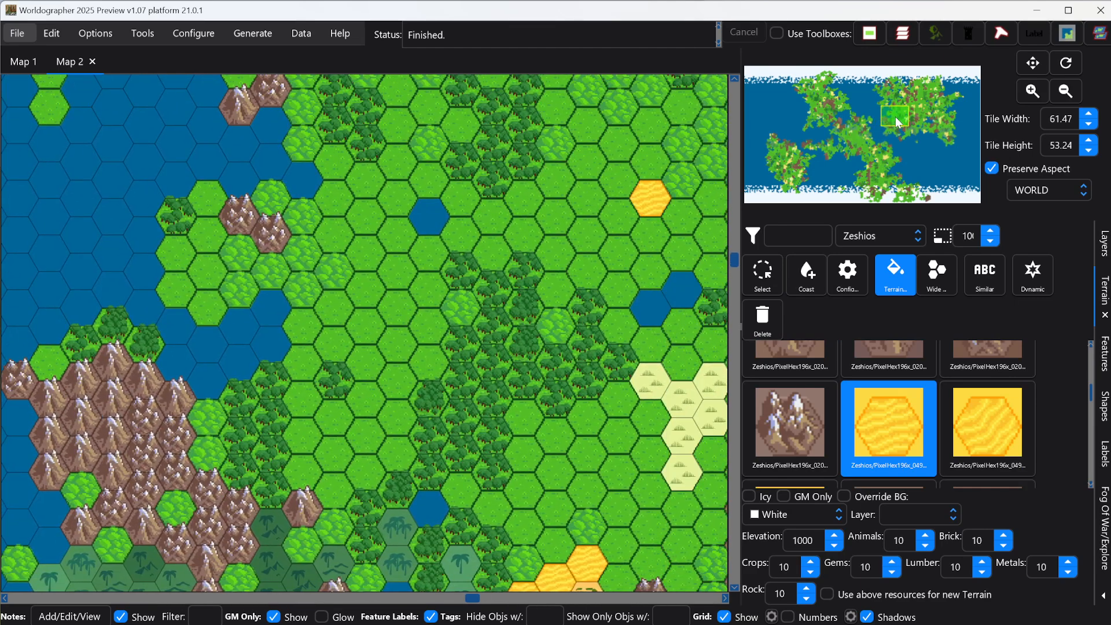
scroll(804, 417, "up", 3)
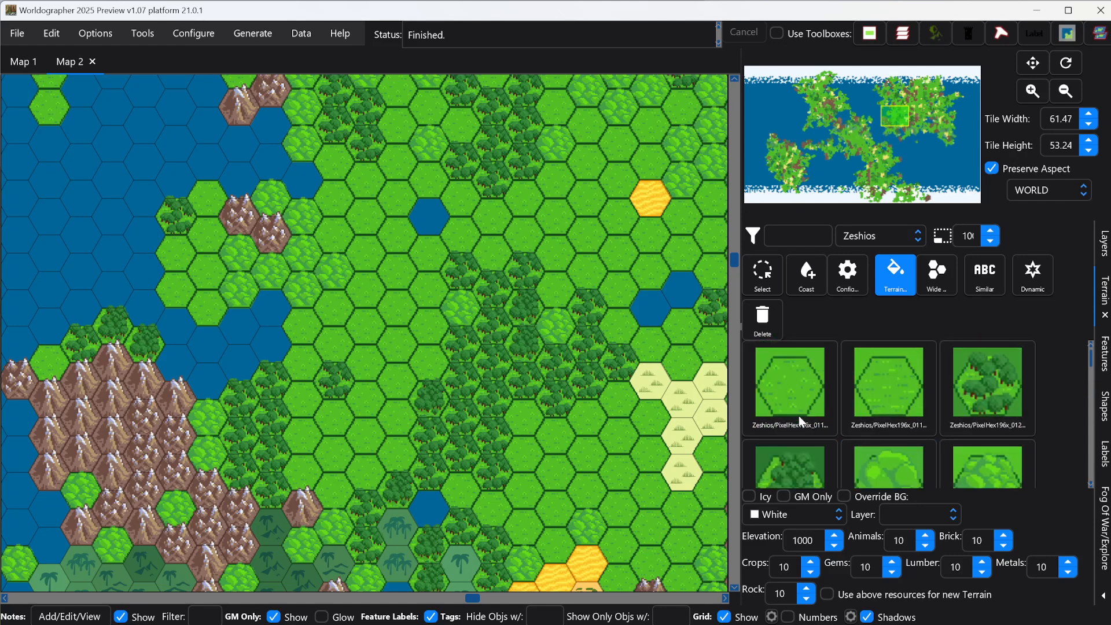
left_click(798, 415)
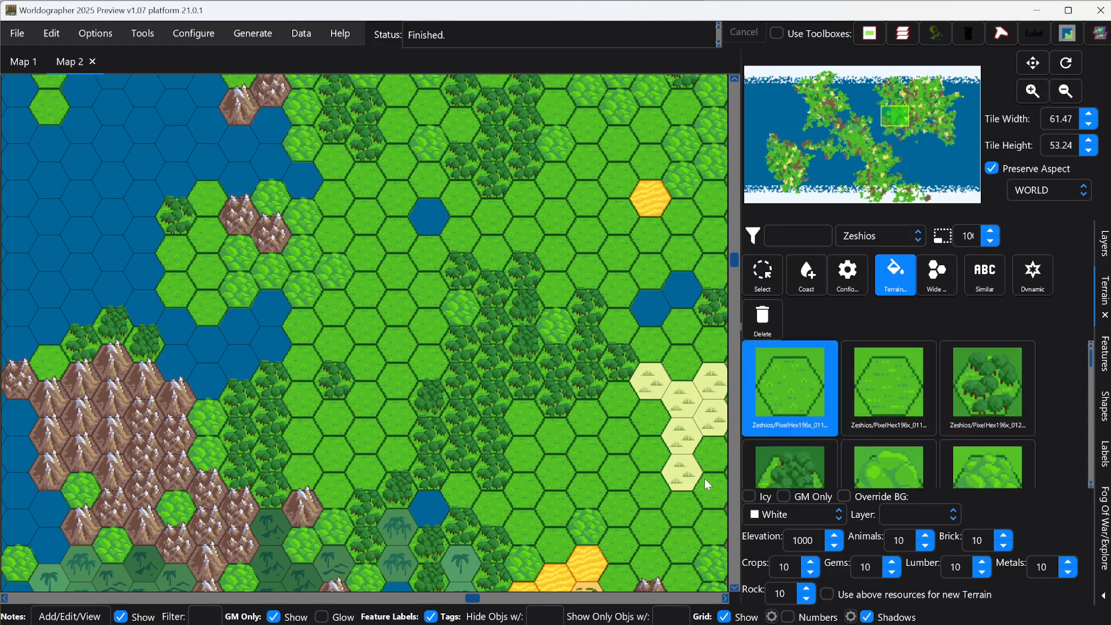
left_click_drag(686, 425, 627, 461)
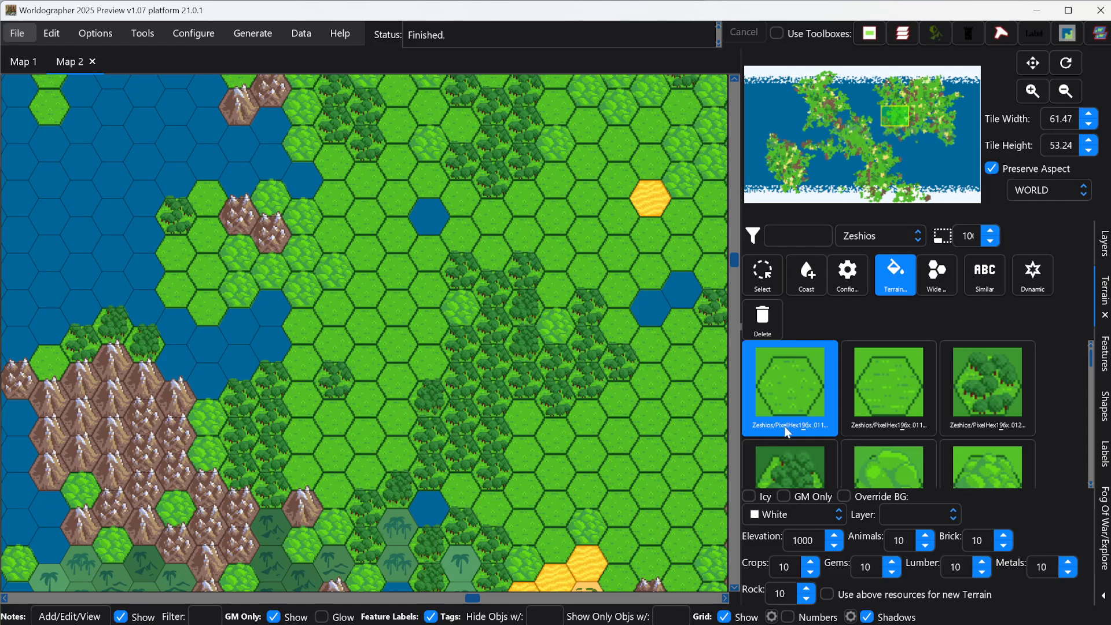
Replace all ocean and polar ice hexes across the map with the dark blue Zeshios water tile.
scroll(837, 394, "down", 10)
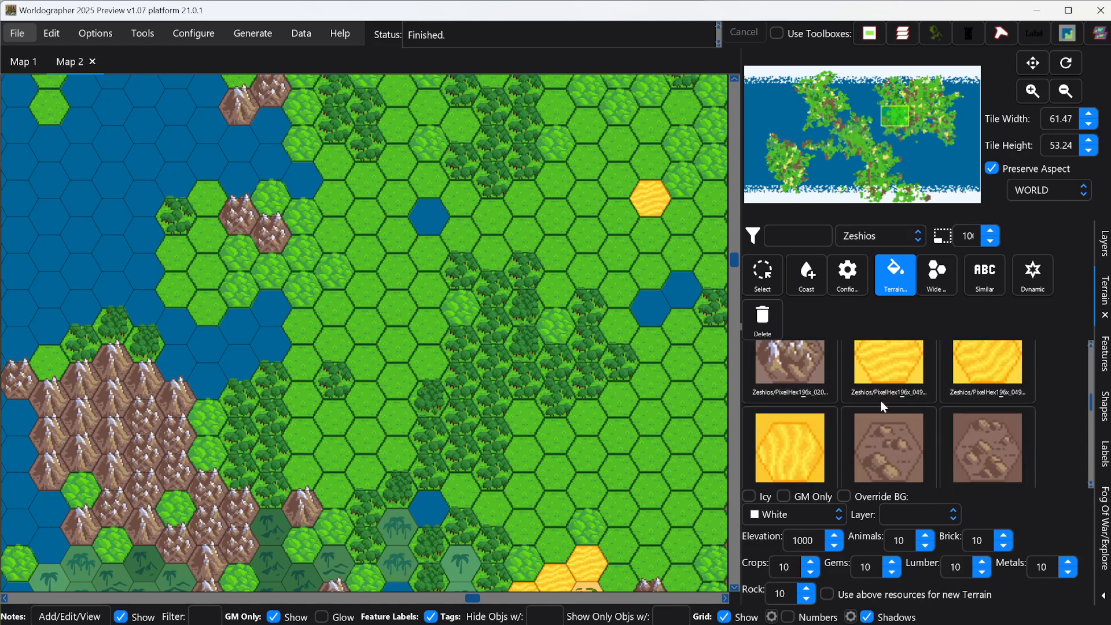
scroll(885, 412, "down", 2)
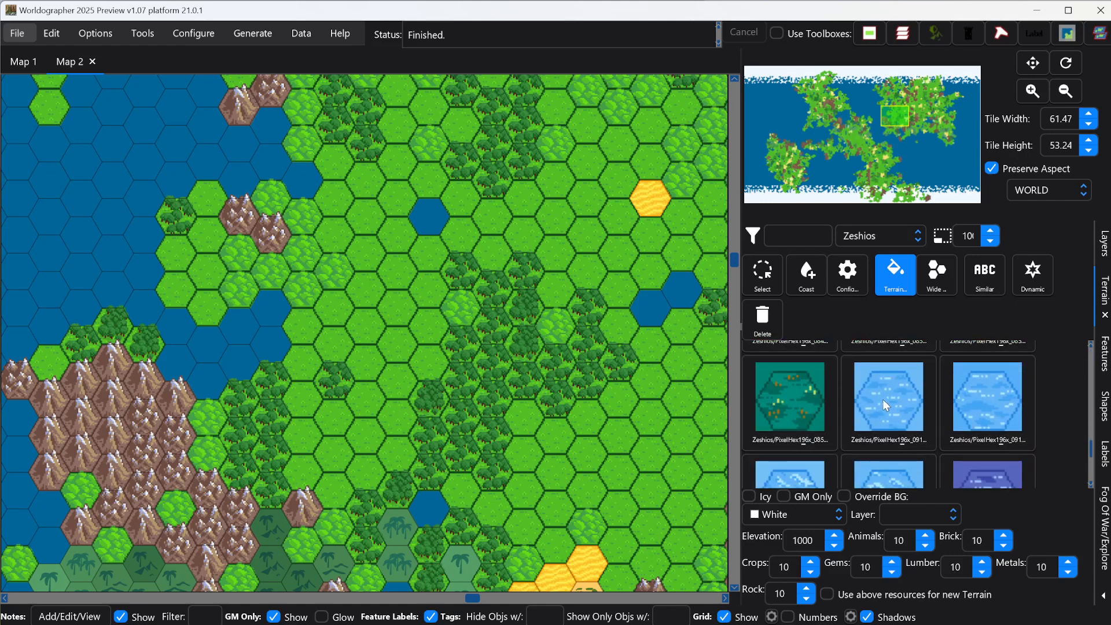
scroll(975, 428, "down", 1)
left_click(998, 436)
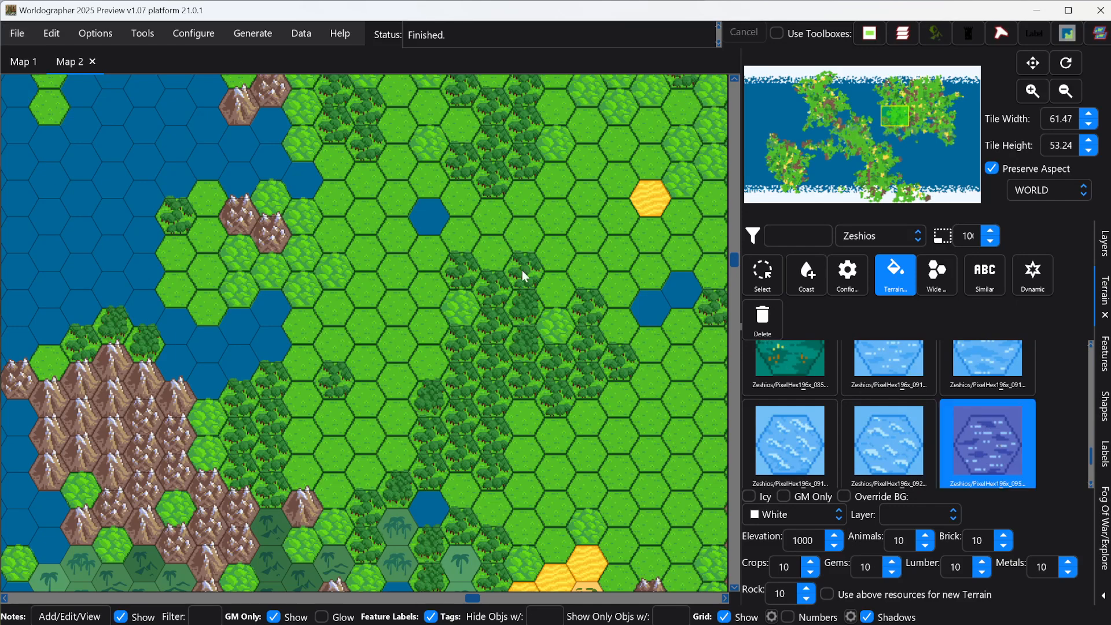
left_click(111, 152)
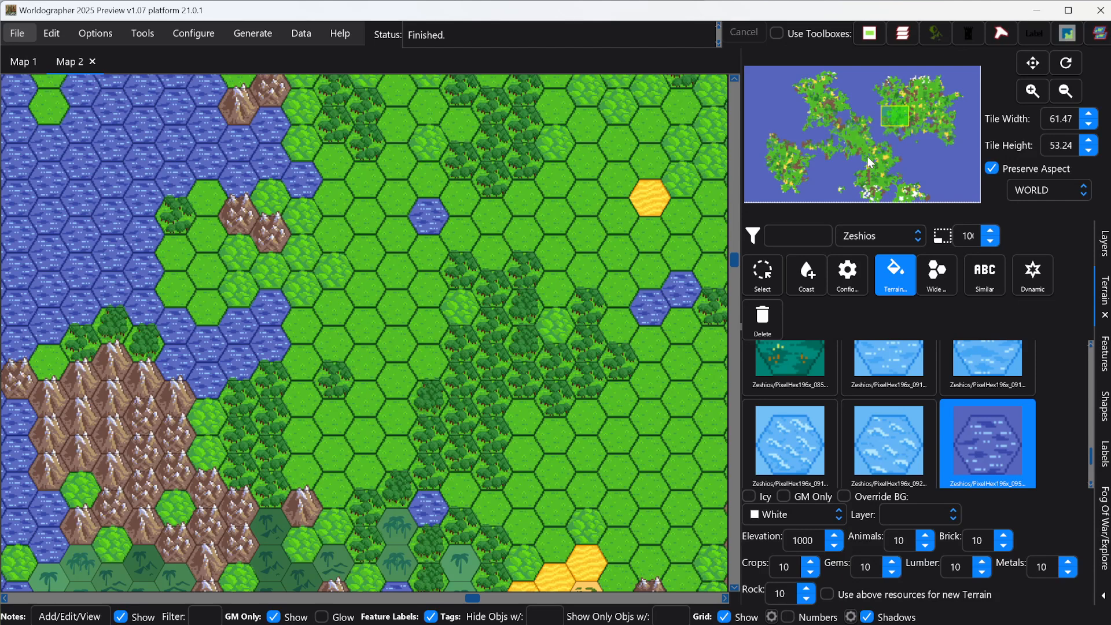
Show the available configuration commands.
left_click(192, 37)
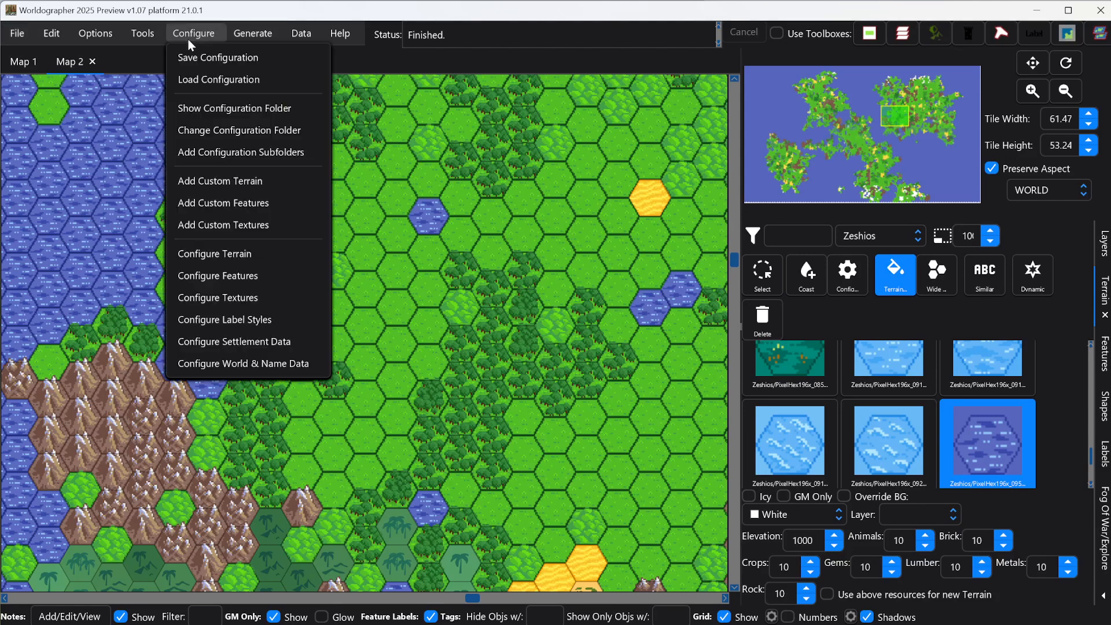